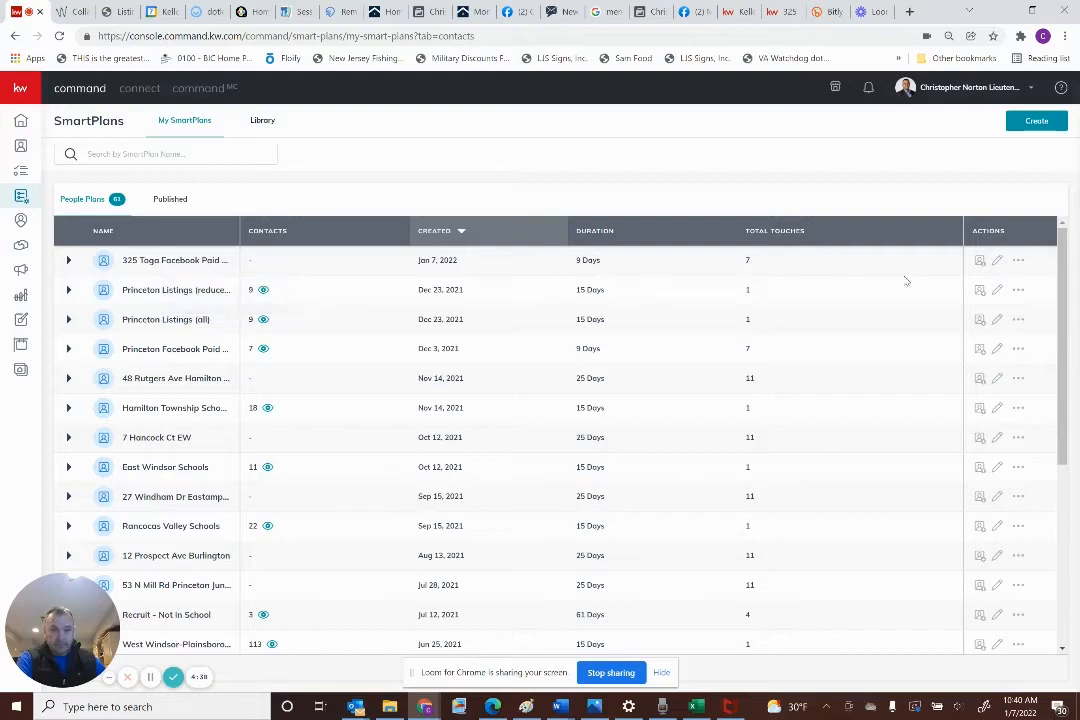
{"action": "left_click", "coordinate": [997, 262]}
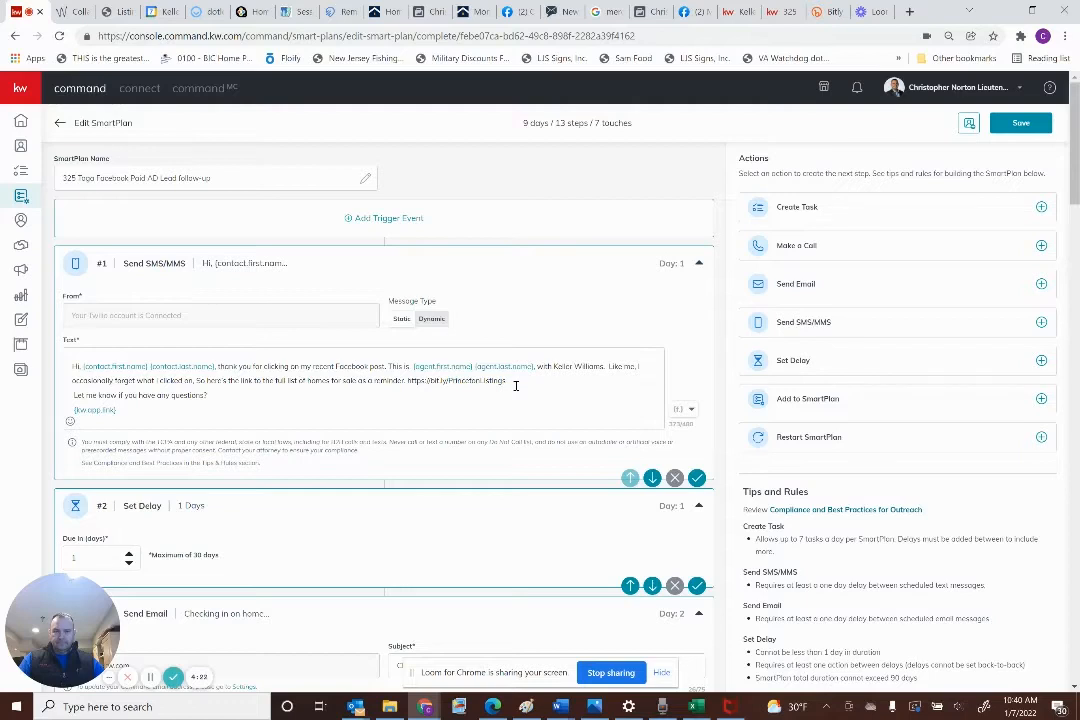
{"action": "left_click_drag", "start_coordinate": [507, 381], "coordinate": [416, 381]}
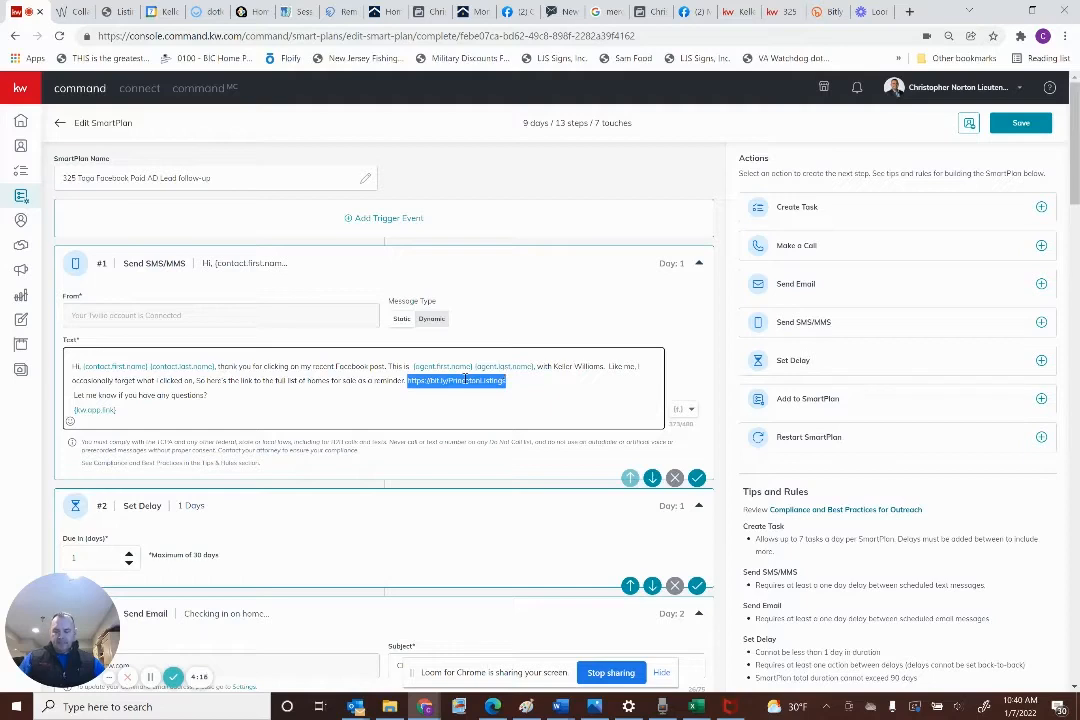
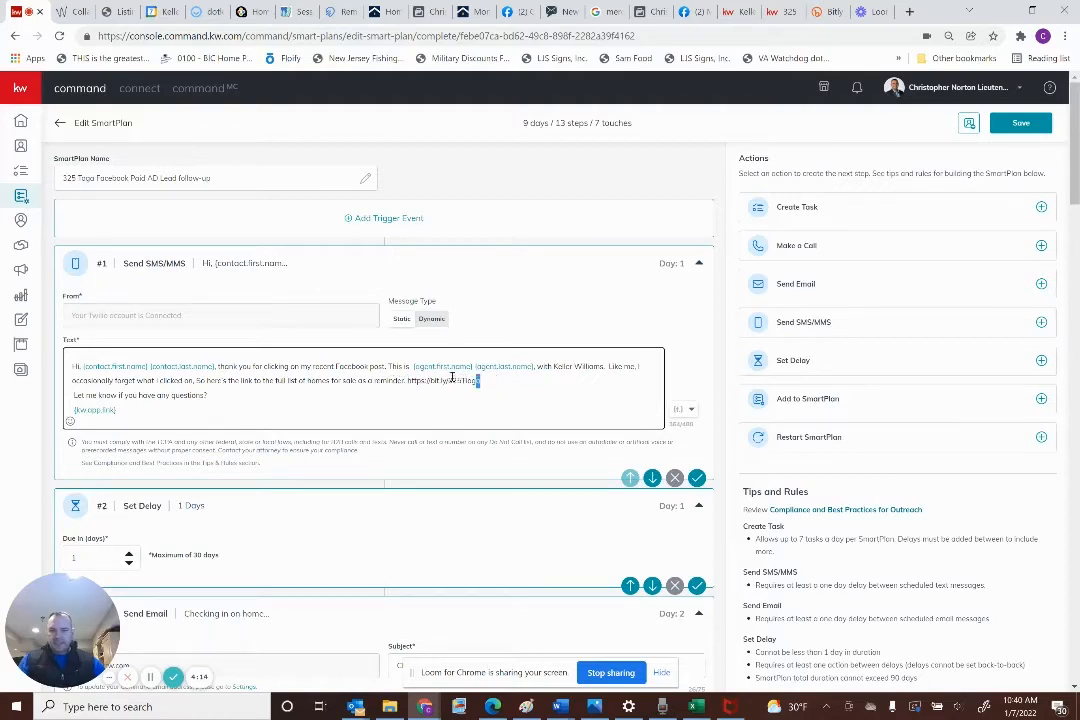
{"action": "left_click_drag", "start_coordinate": [479, 381], "coordinate": [256, 381]}
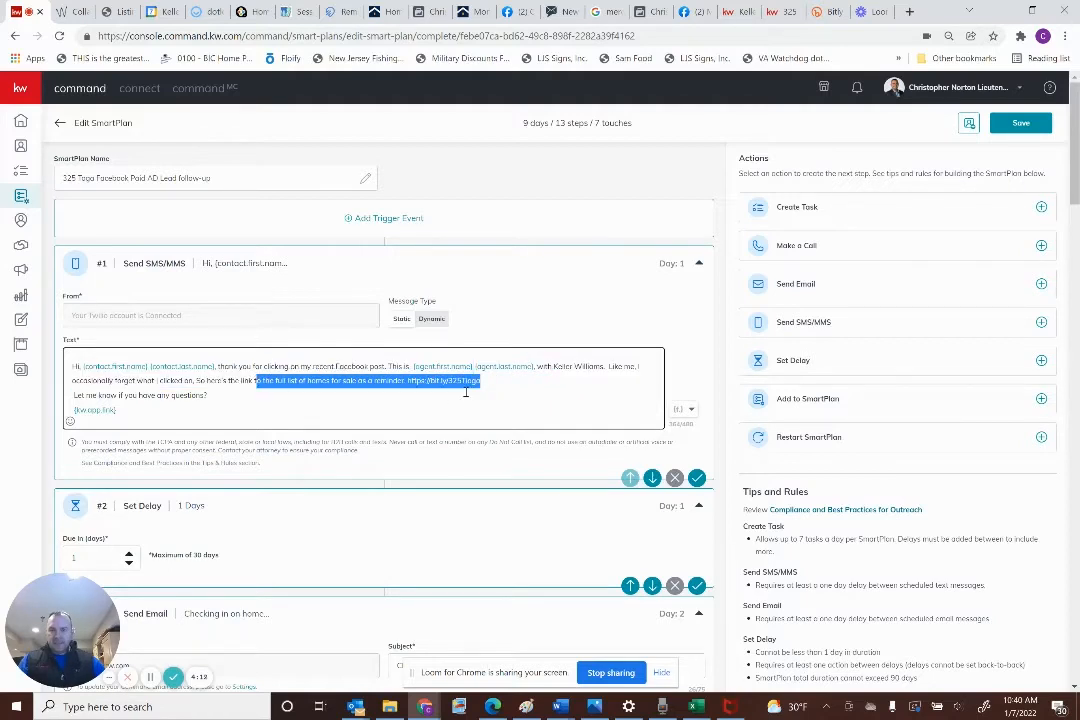
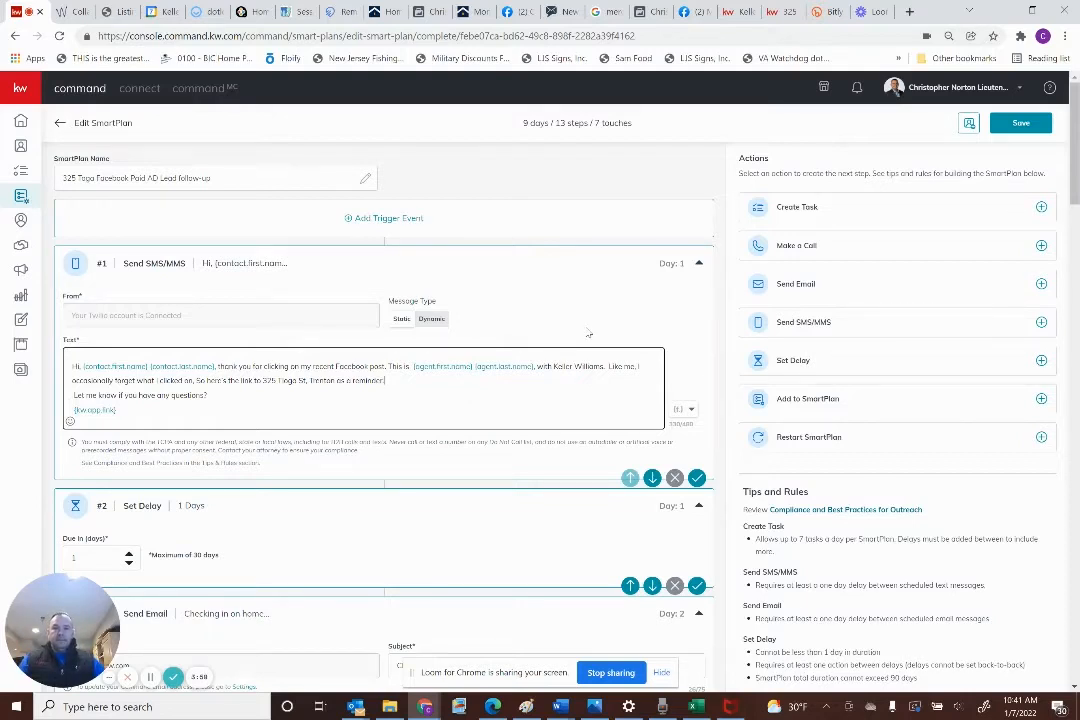
{"action": "left_click", "coordinate": [697, 479]}
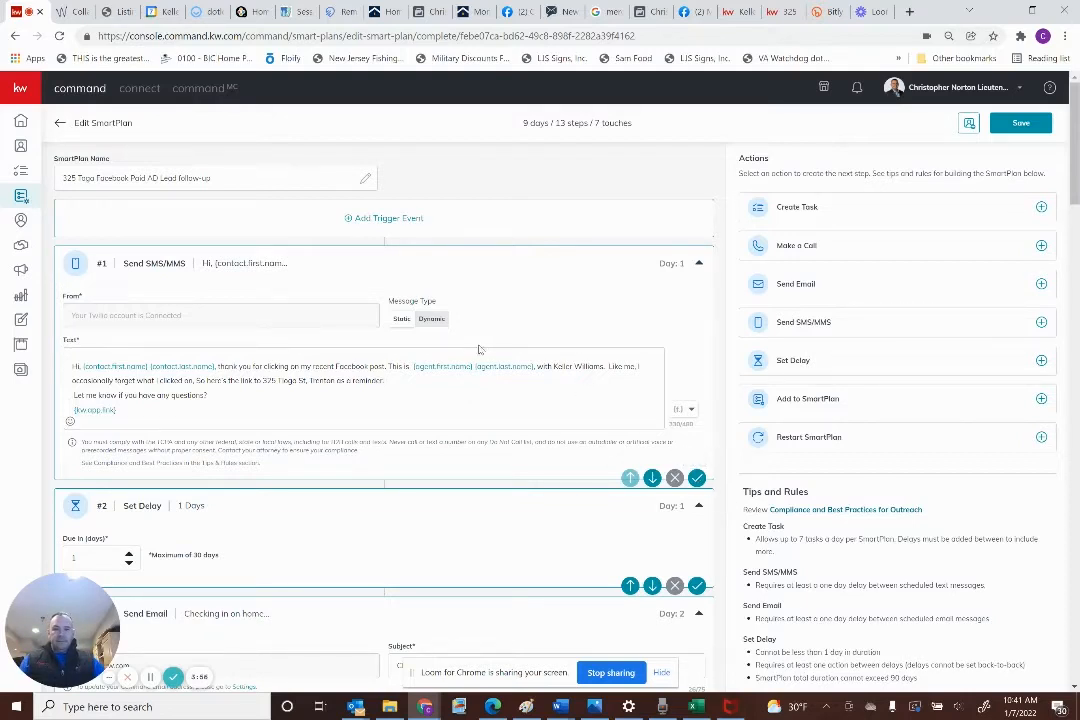
{"action": "scroll", "coordinate": [470, 352], "scroll_direction": "down", "scroll_amount": 3}
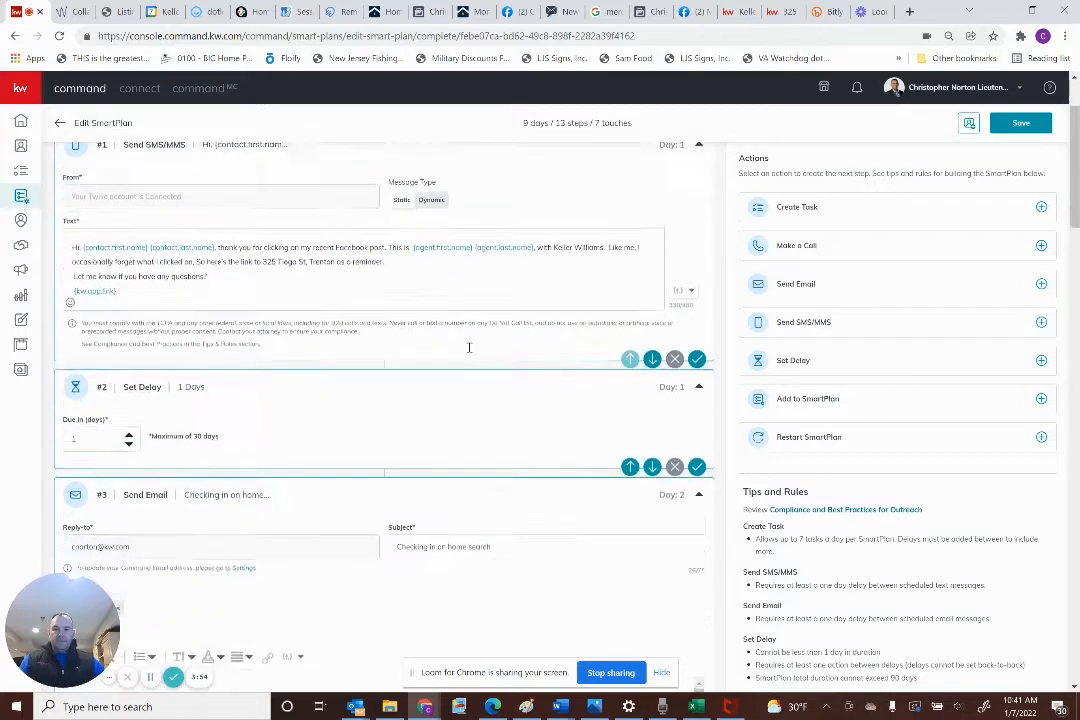
{"action": "scroll", "coordinate": [470, 352], "scroll_direction": "down", "scroll_amount": 3}
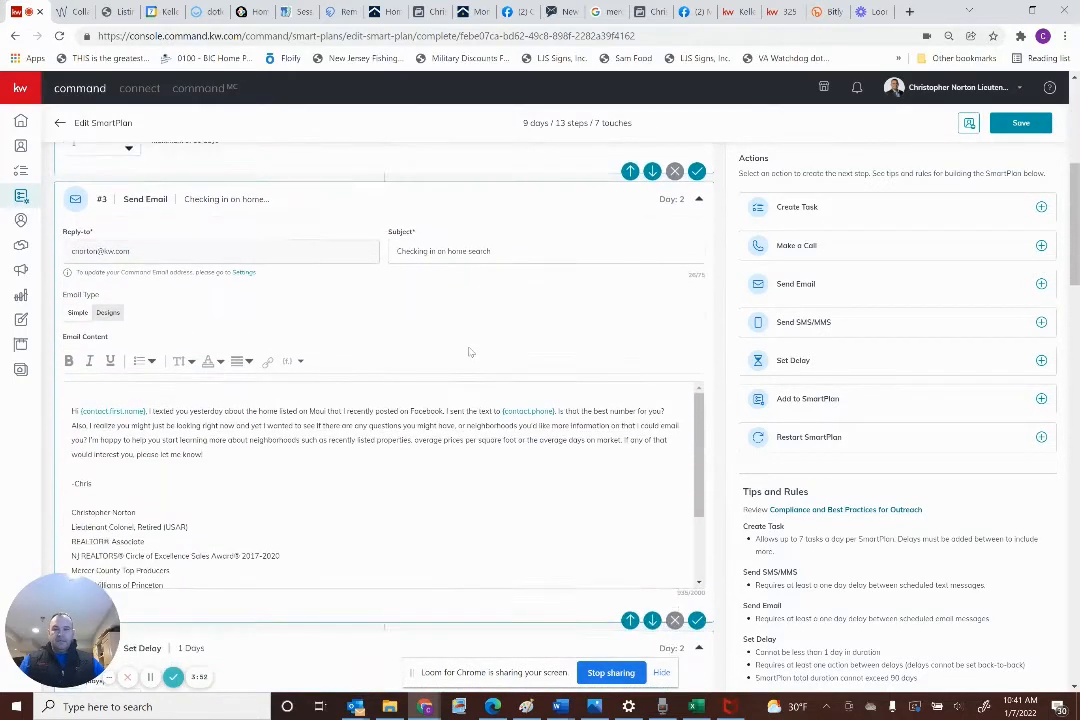
{"action": "scroll", "coordinate": [470, 352], "scroll_direction": "down", "scroll_amount": 2}
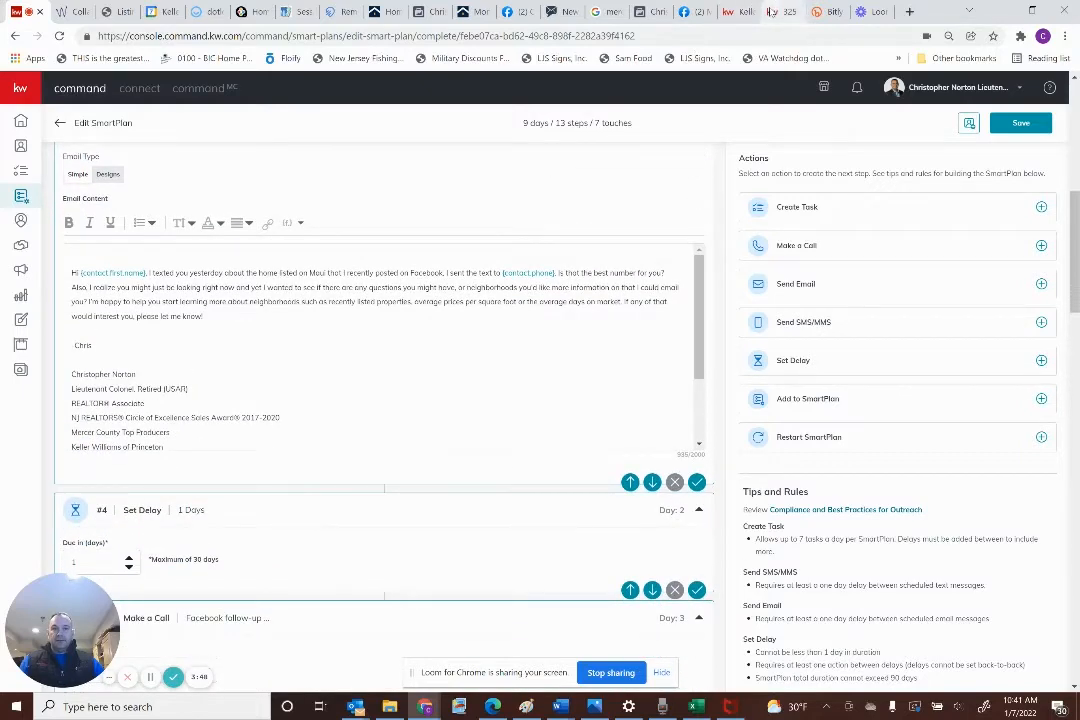
{"action": "left_click", "coordinate": [780, 11]}
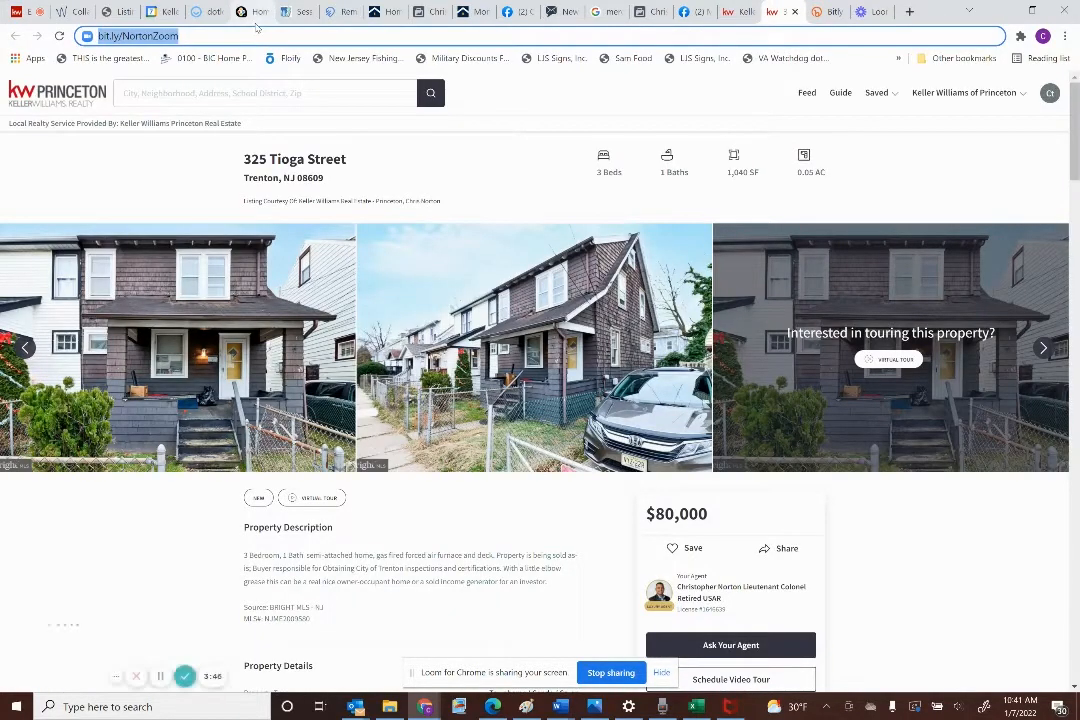
Search KW Princeton for 'trenton nj' homes and select the Trenton, NJ results URL
{"action": "left_click", "coordinate": [42, 90]}
{"action": "left_click", "coordinate": [405, 458]}
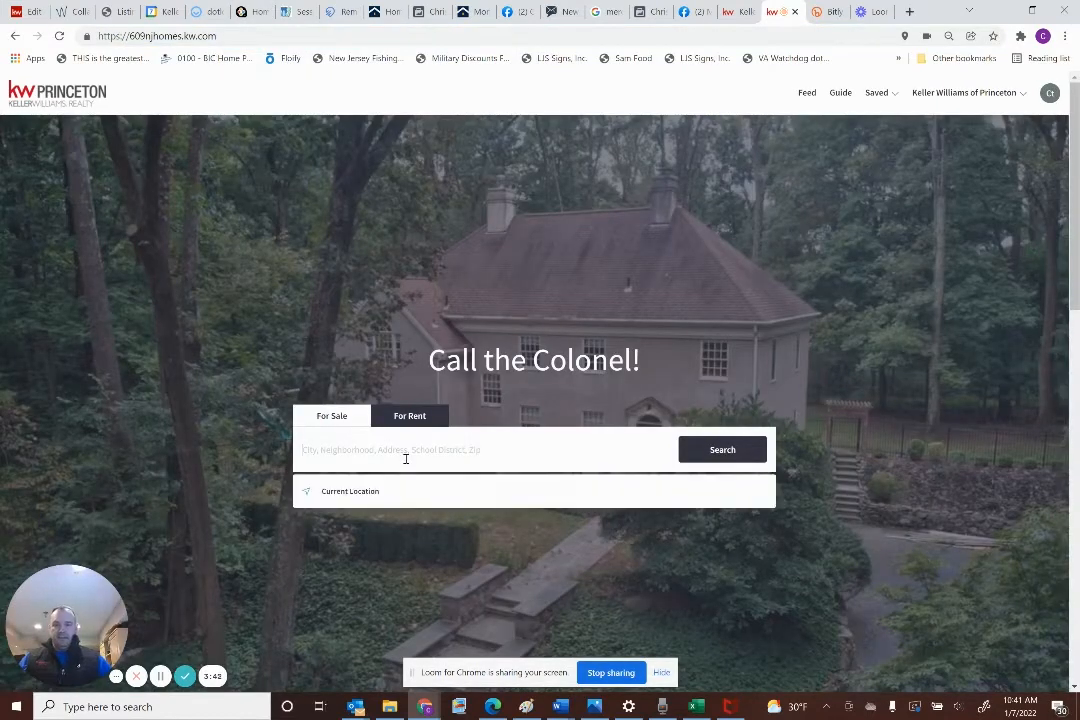
{"action": "type", "text": "trenton nj"}
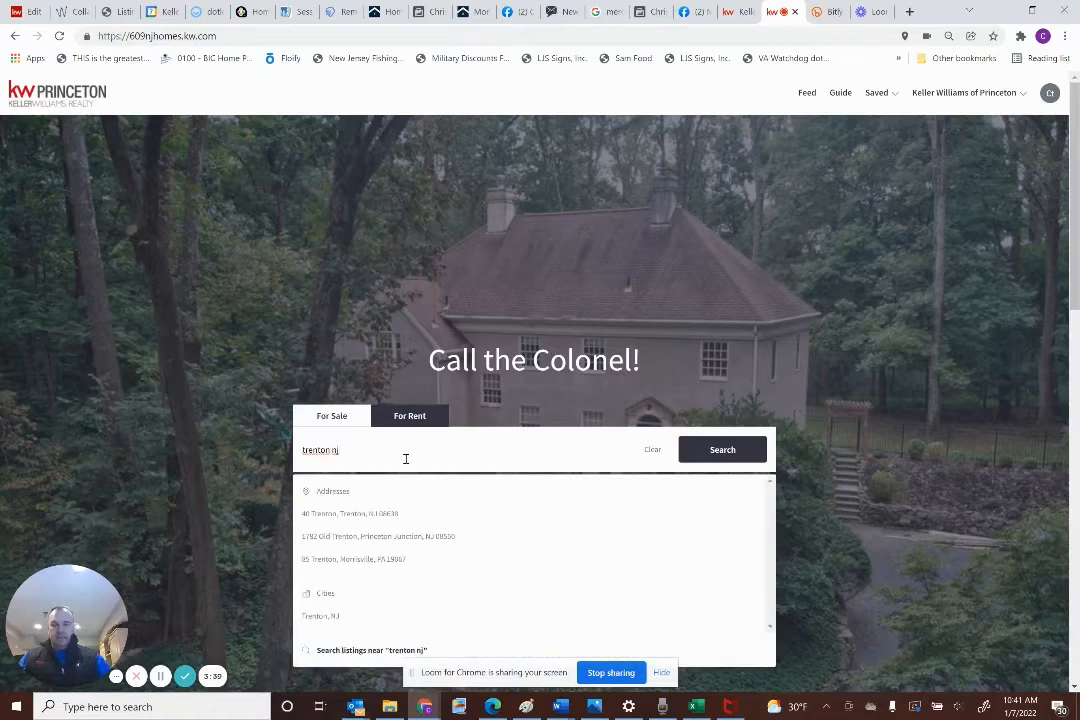
{"action": "left_click", "coordinate": [343, 617]}
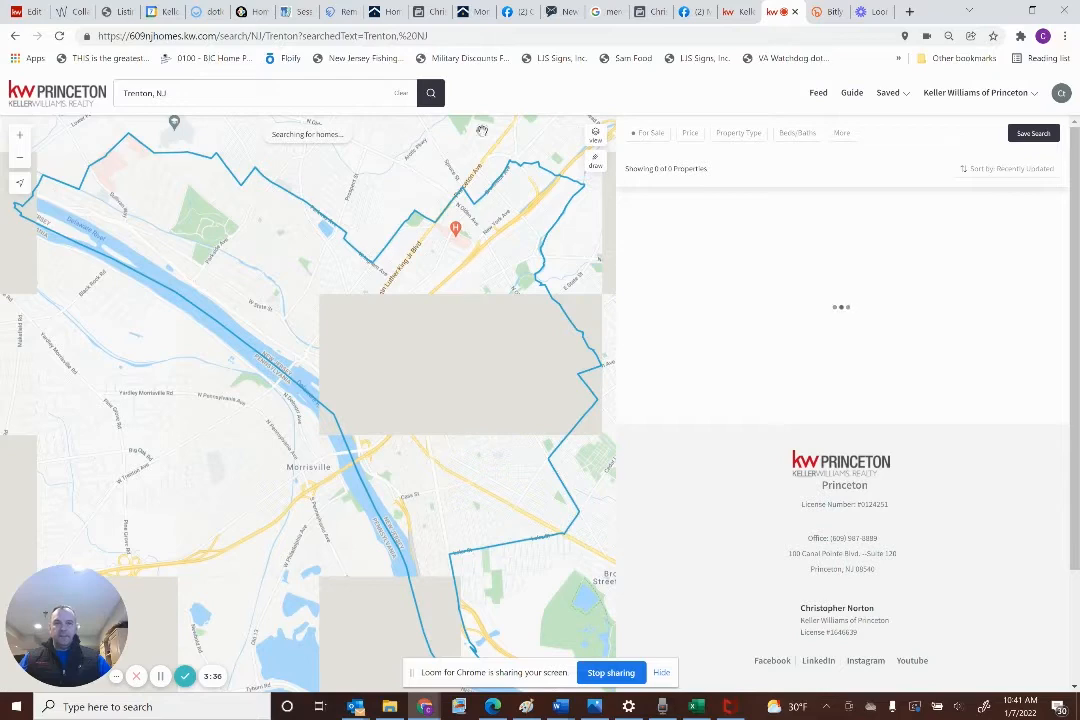
{"action": "left_click", "coordinate": [476, 37]}
{"action": "key", "text": "ctrl+c"}
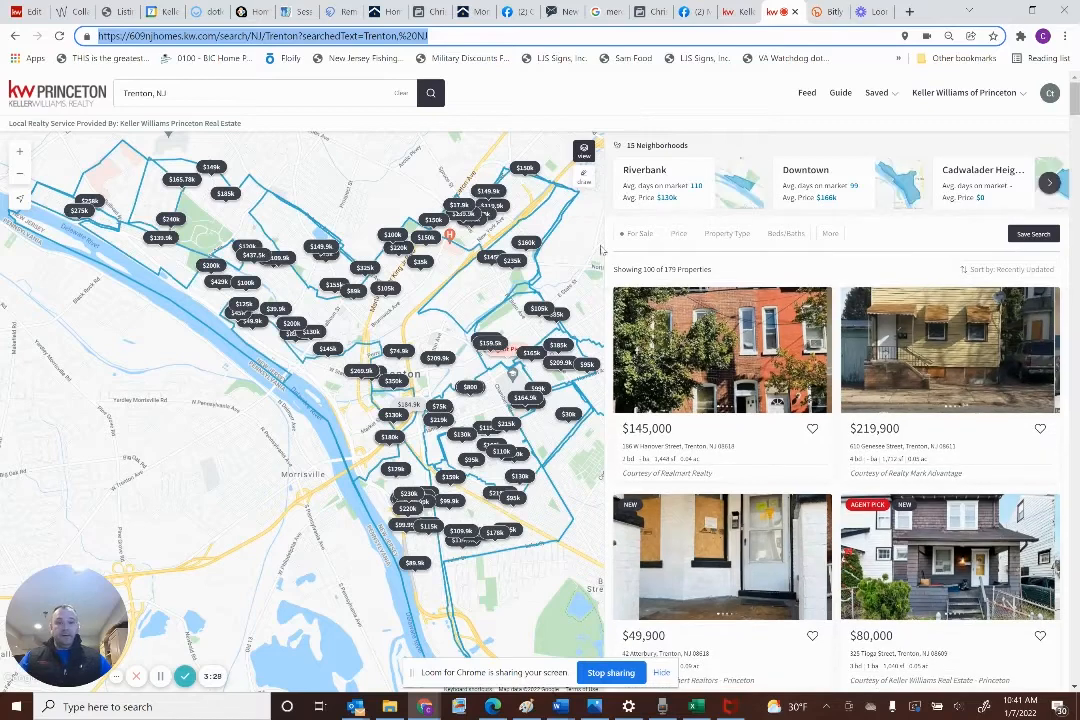
{"action": "left_click", "coordinate": [822, 12]}
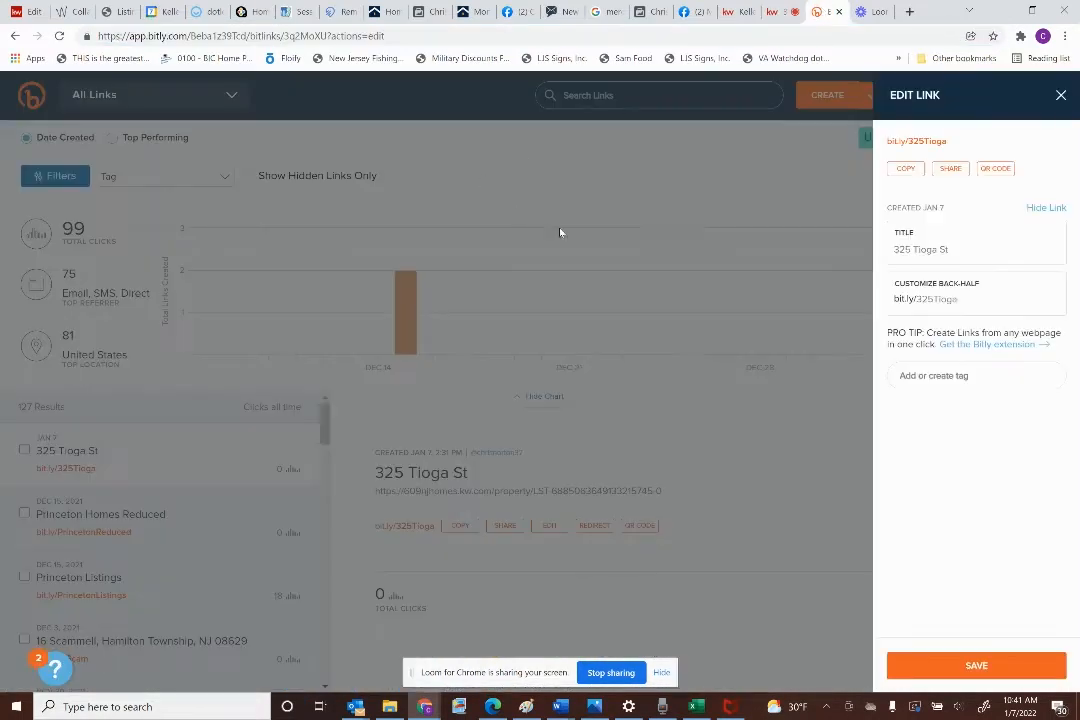
Create a new Bitly short link for the Trenton search URL, titled Trenton Listings
{"action": "left_click", "coordinate": [1061, 96]}
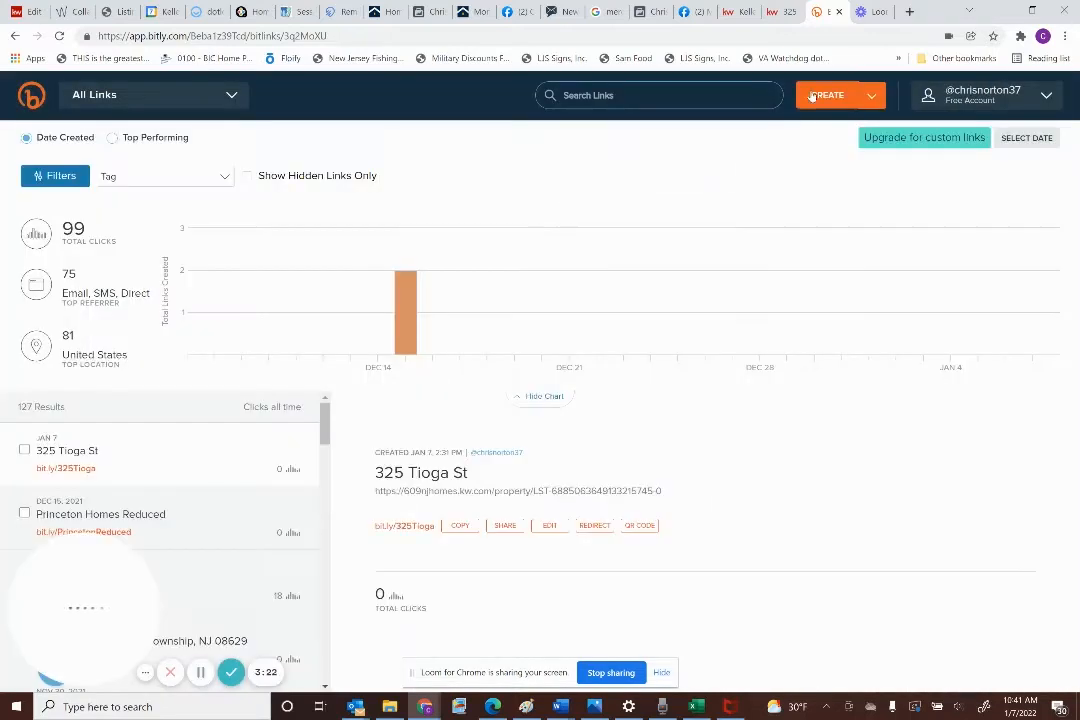
{"action": "left_click", "coordinate": [822, 97]}
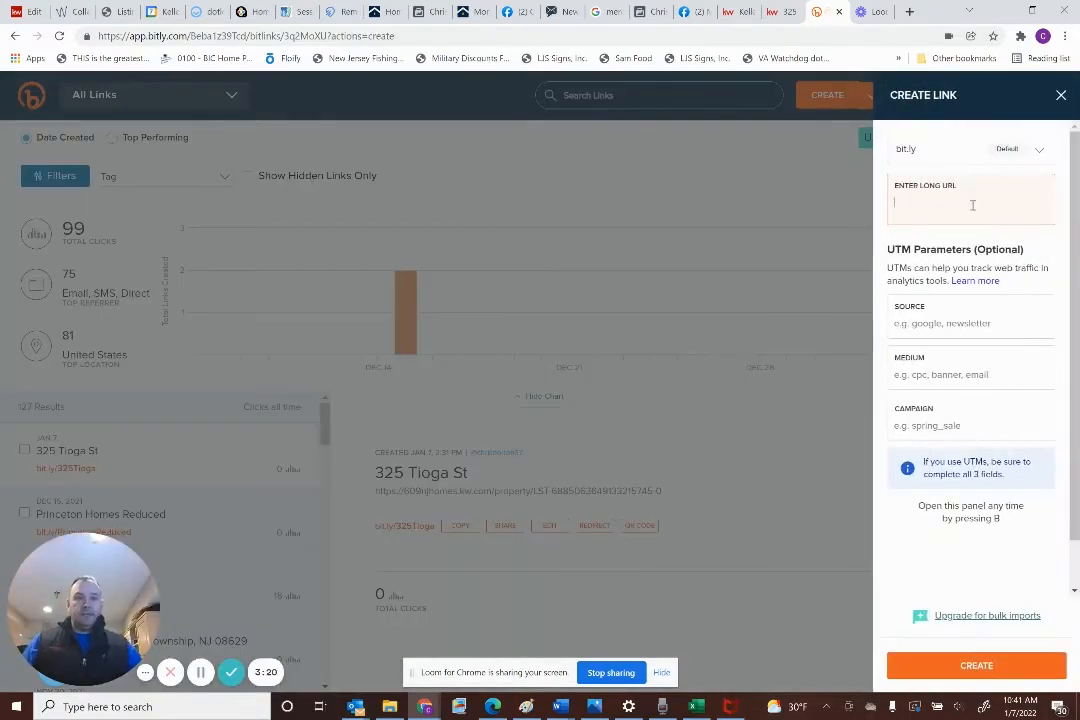
{"action": "key", "text": "ctrl+v"}
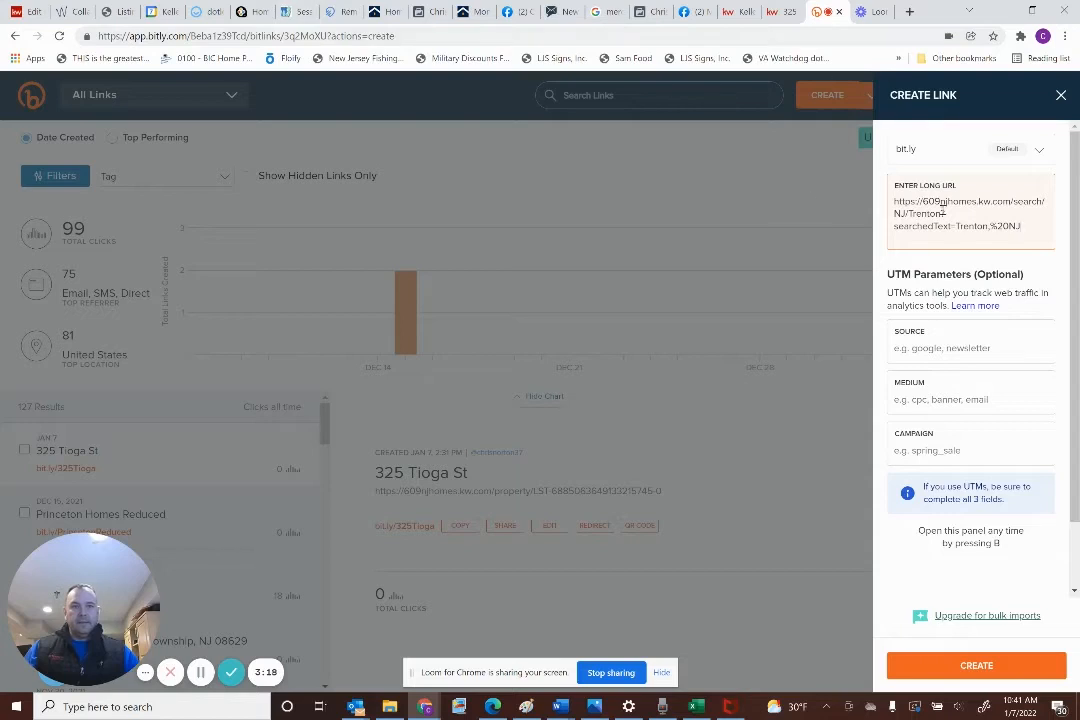
{"action": "left_click", "coordinate": [985, 677]}
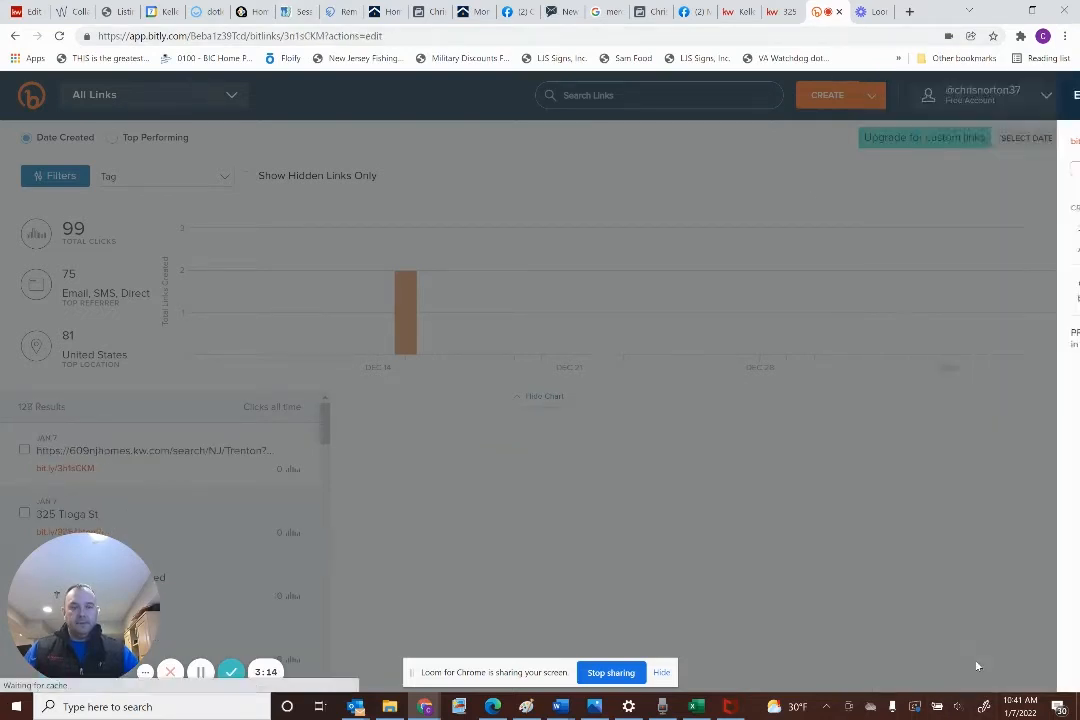
{"action": "left_click", "coordinate": [941, 252]}
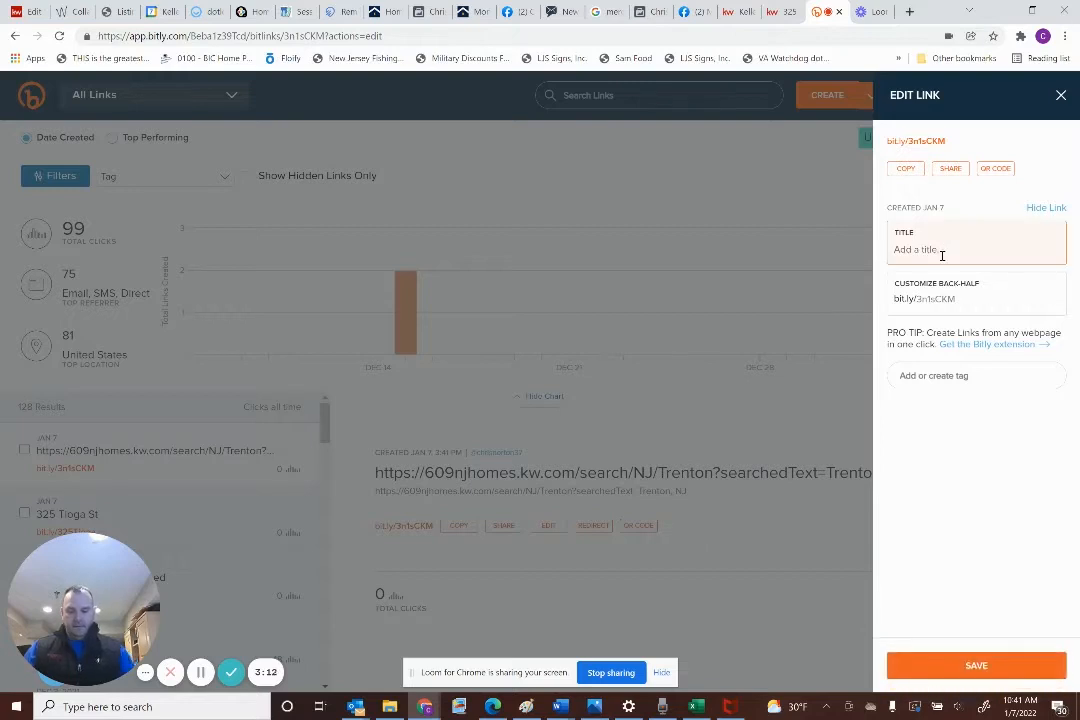
{"action": "type", "text": "Trenton Listings"}
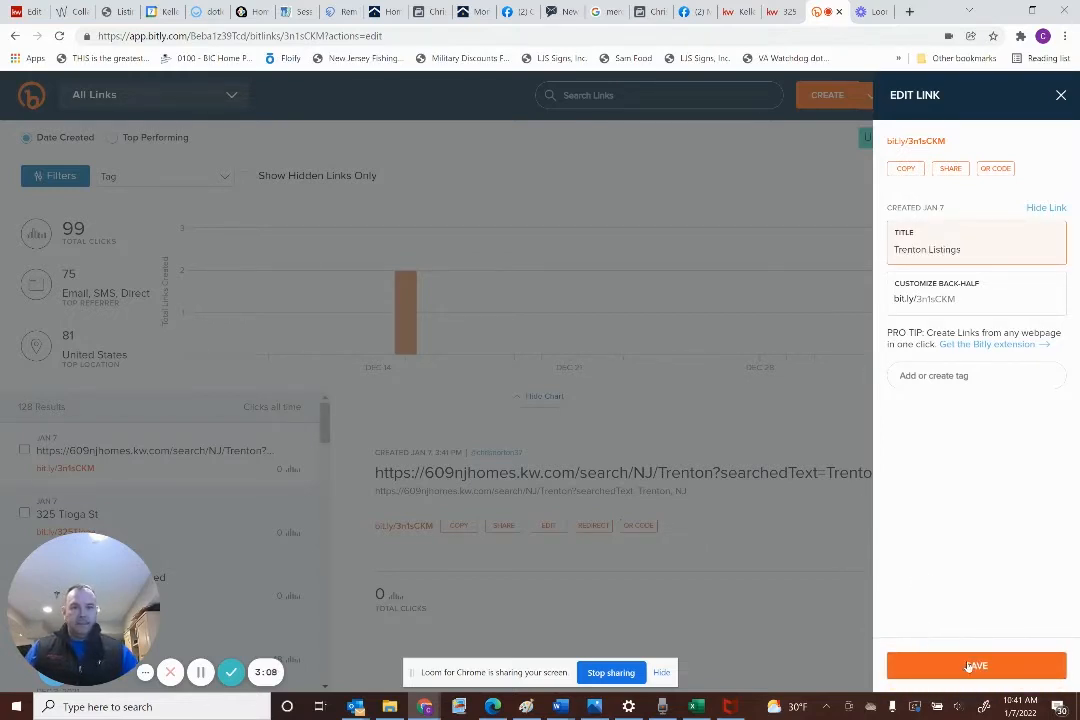
Save the custom back-half TrentonNJListings after rejected tries, then copy the short link
{"action": "left_click", "coordinate": [969, 306]}
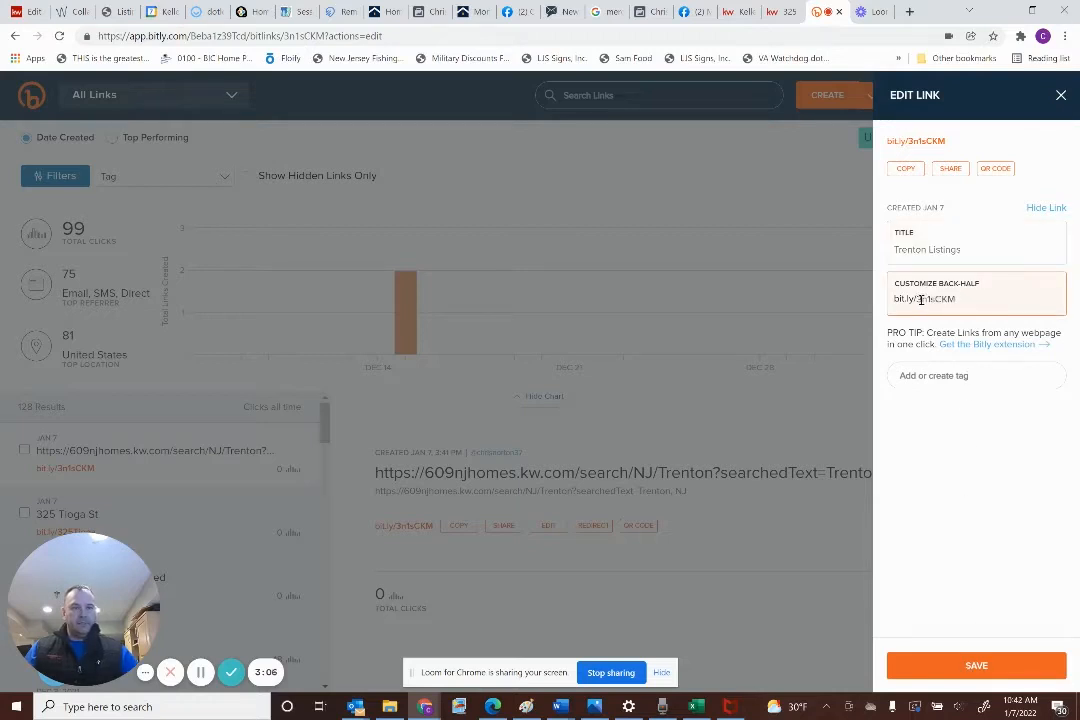
{"action": "double_click", "coordinate": [921, 299]}
{"action": "type", "text": "Trento"}
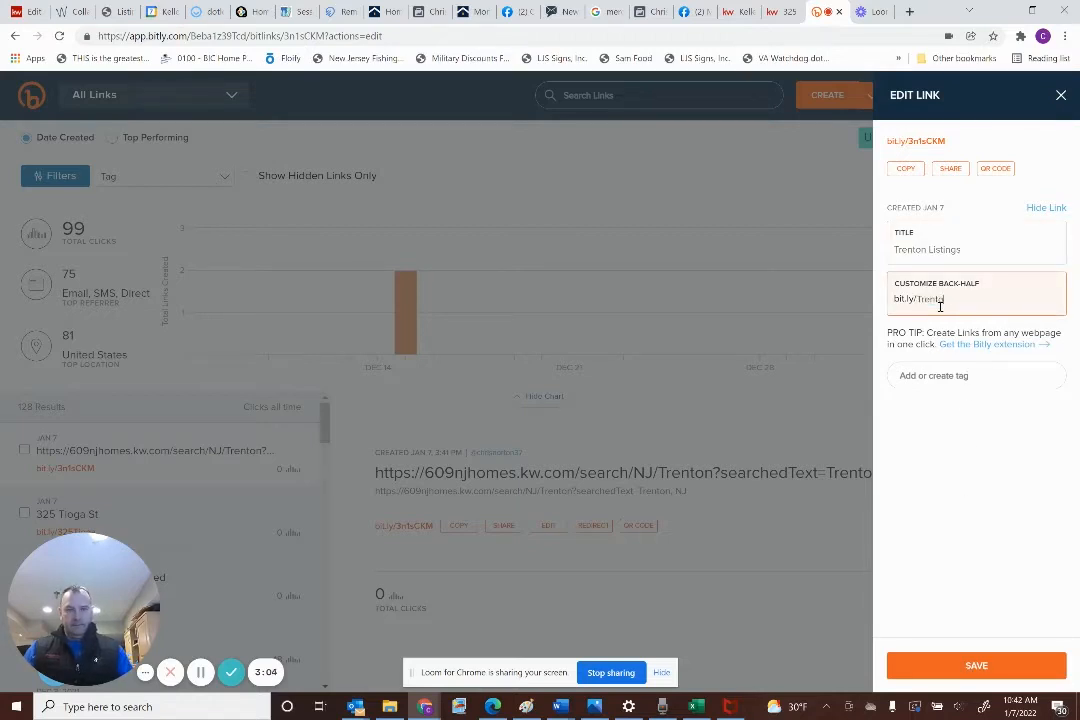
{"action": "type", "text": "n"}
{"action": "key", "text": "Tab"}
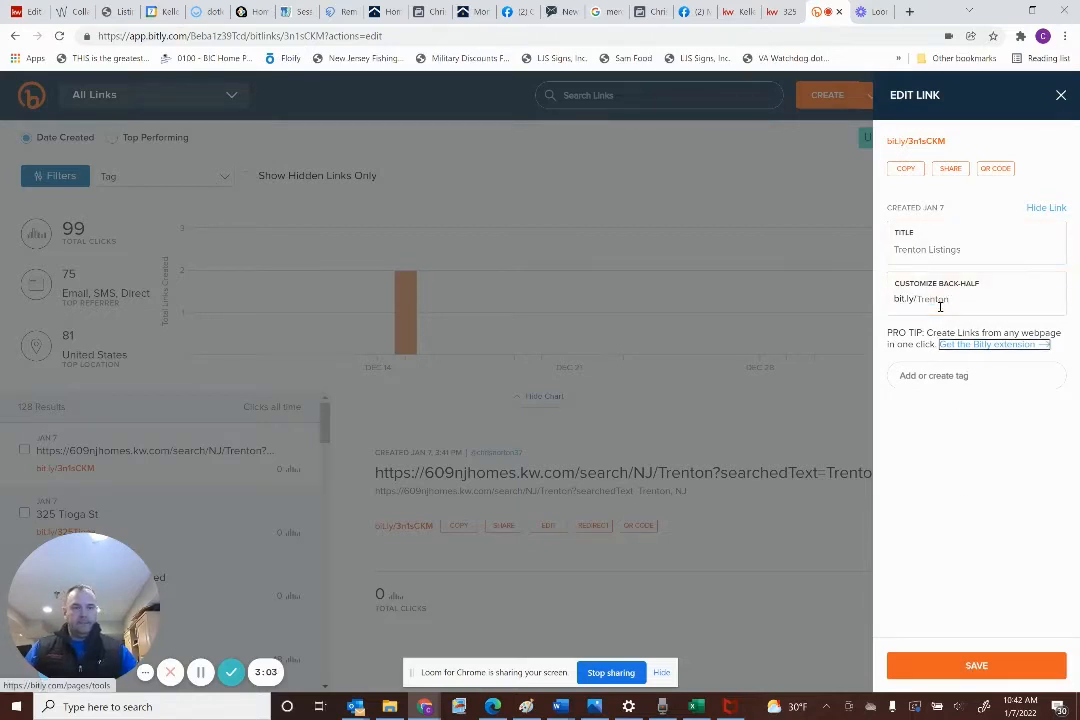
{"action": "left_click", "coordinate": [973, 674]}
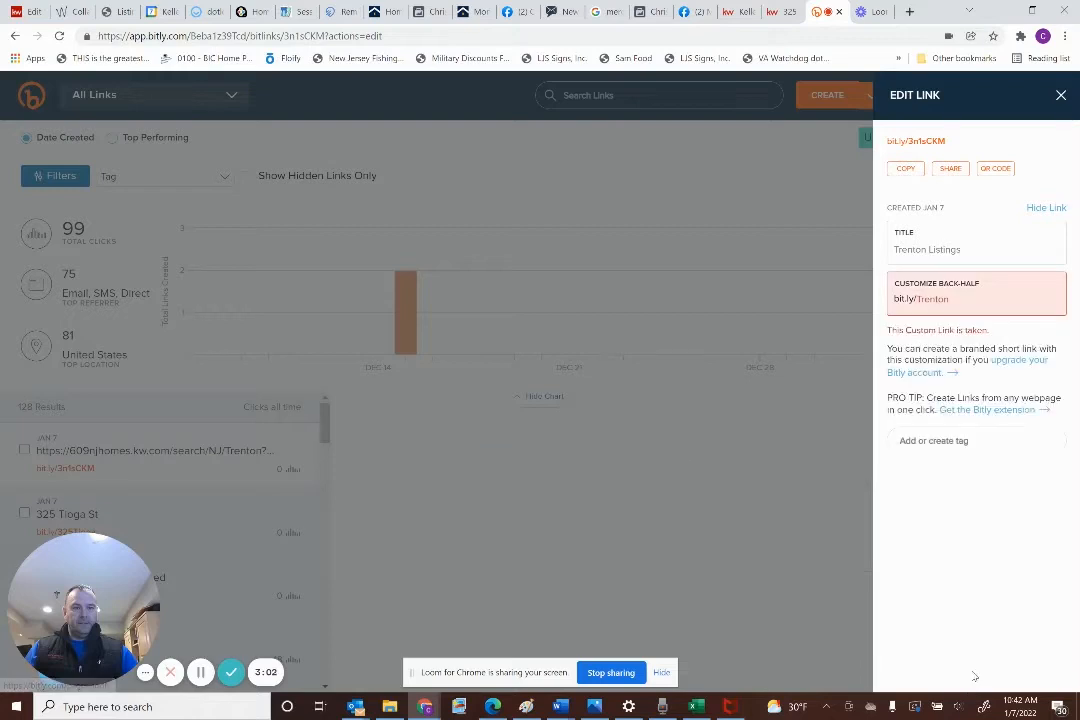
{"action": "left_click", "coordinate": [961, 305]}
{"action": "type", "text": "NJ"}
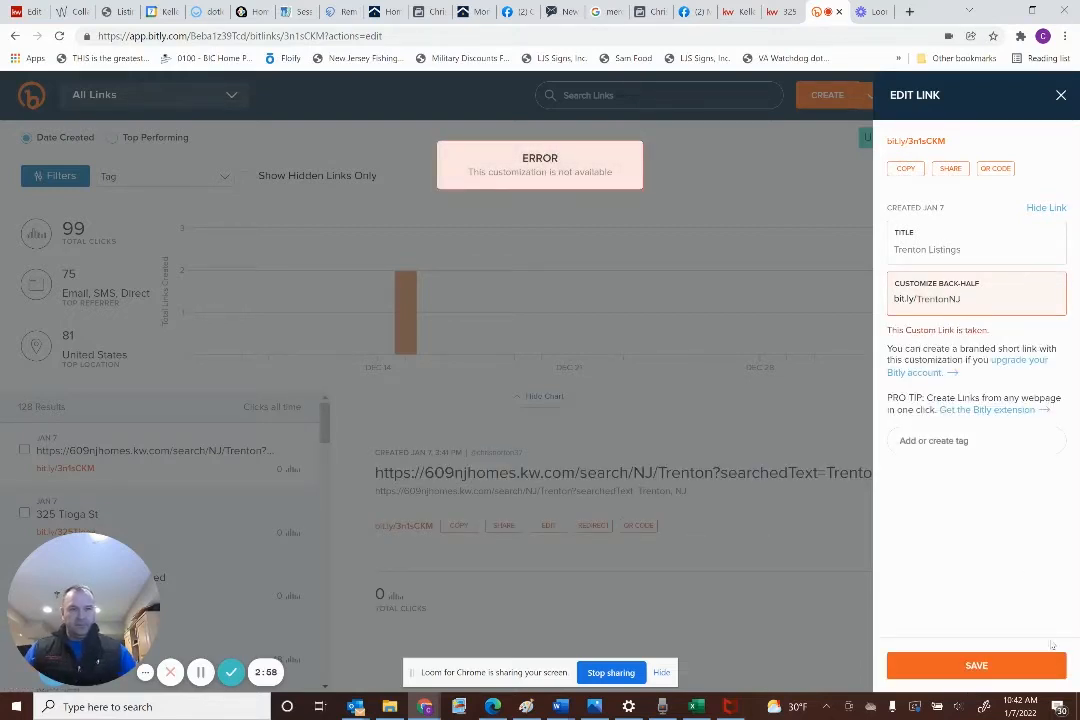
{"action": "left_click", "coordinate": [983, 666]}
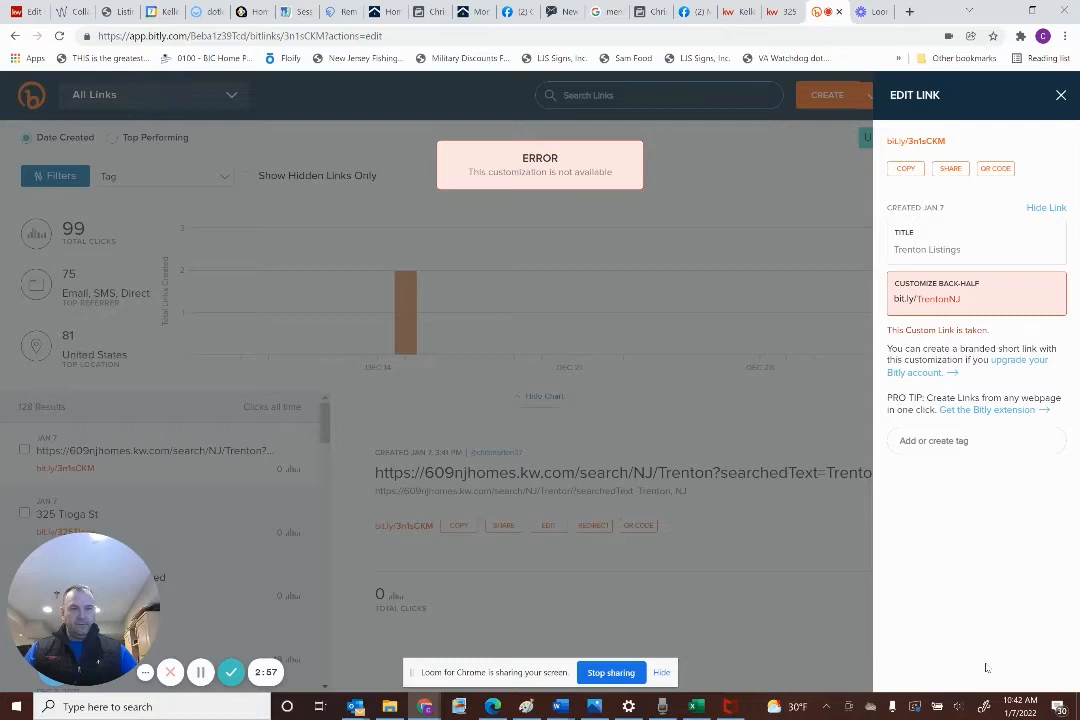
{"action": "left_click", "coordinate": [996, 297]}
{"action": "type", "text": "List"}
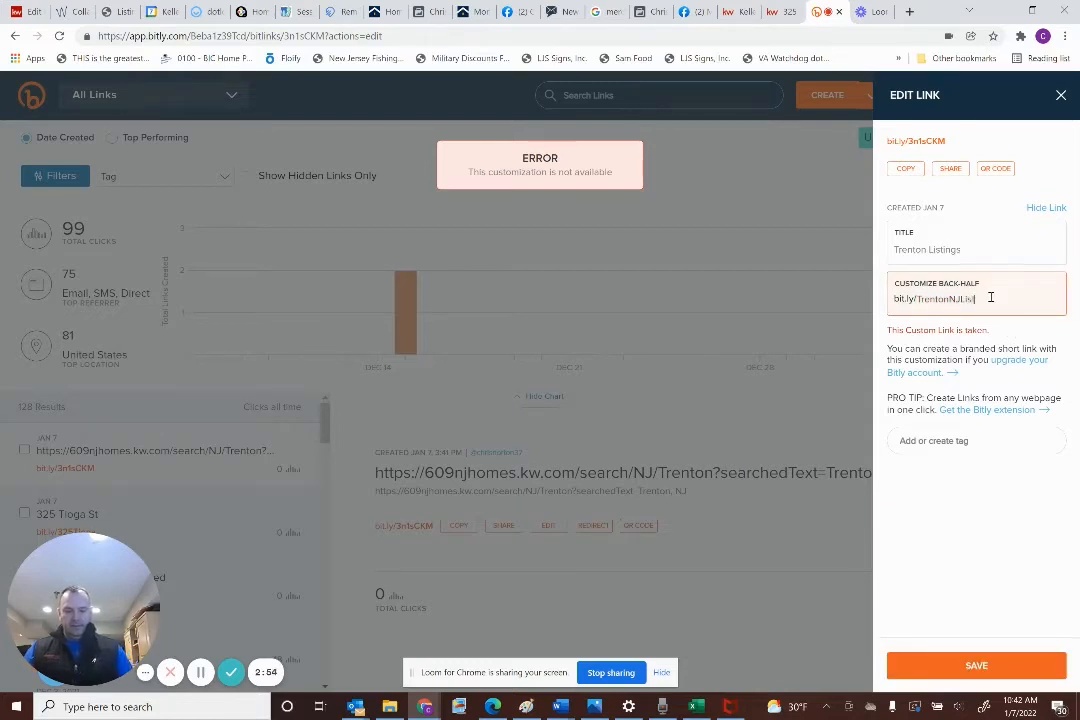
{"action": "type", "text": "ings"}
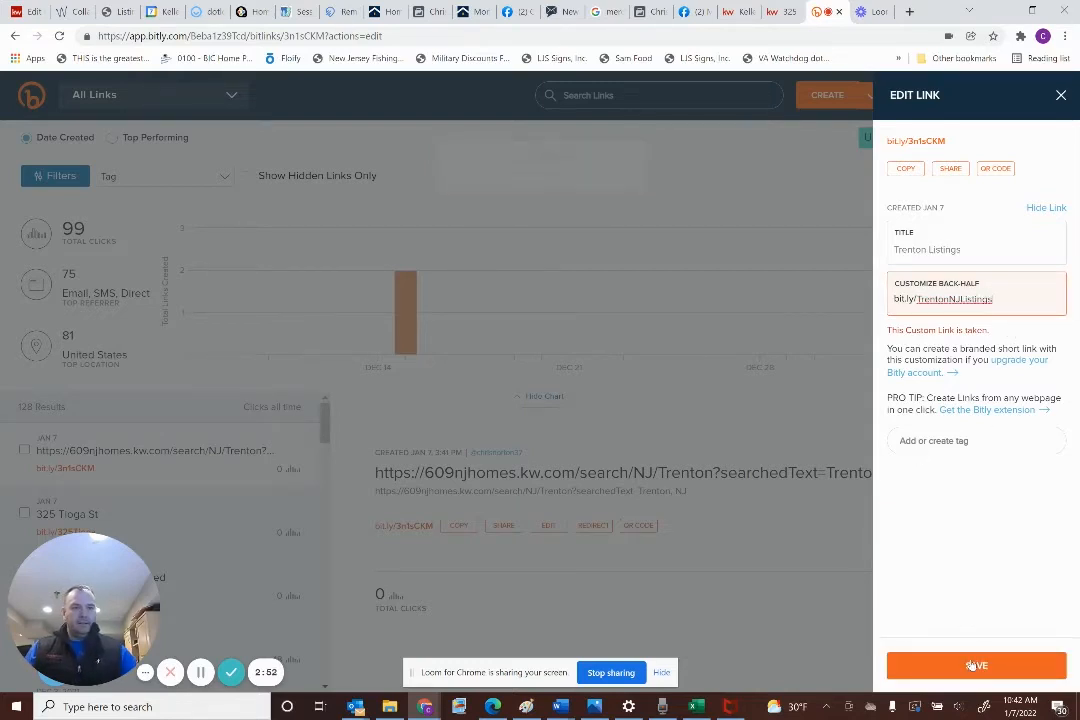
{"action": "left_click", "coordinate": [972, 666]}
{"action": "left_click", "coordinate": [906, 168]}
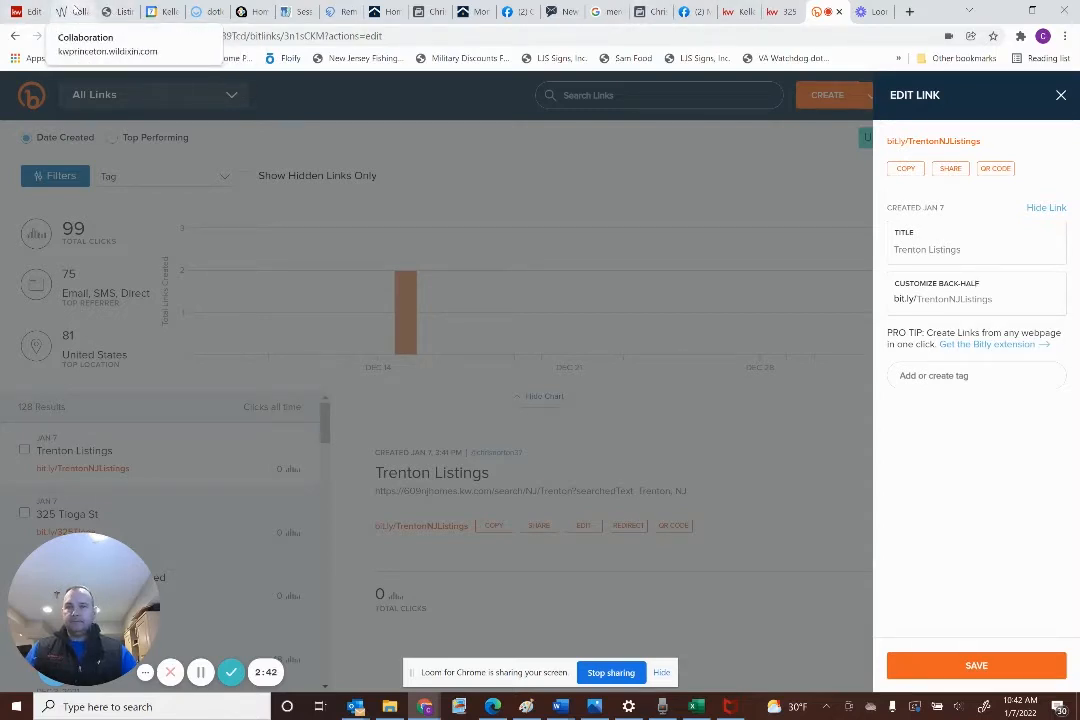
Replace bit.ly/PrincetonReduced in SmartPlan step #11's text with bit.ly/TrentonNJListings
{"action": "left_click", "coordinate": [36, 12]}
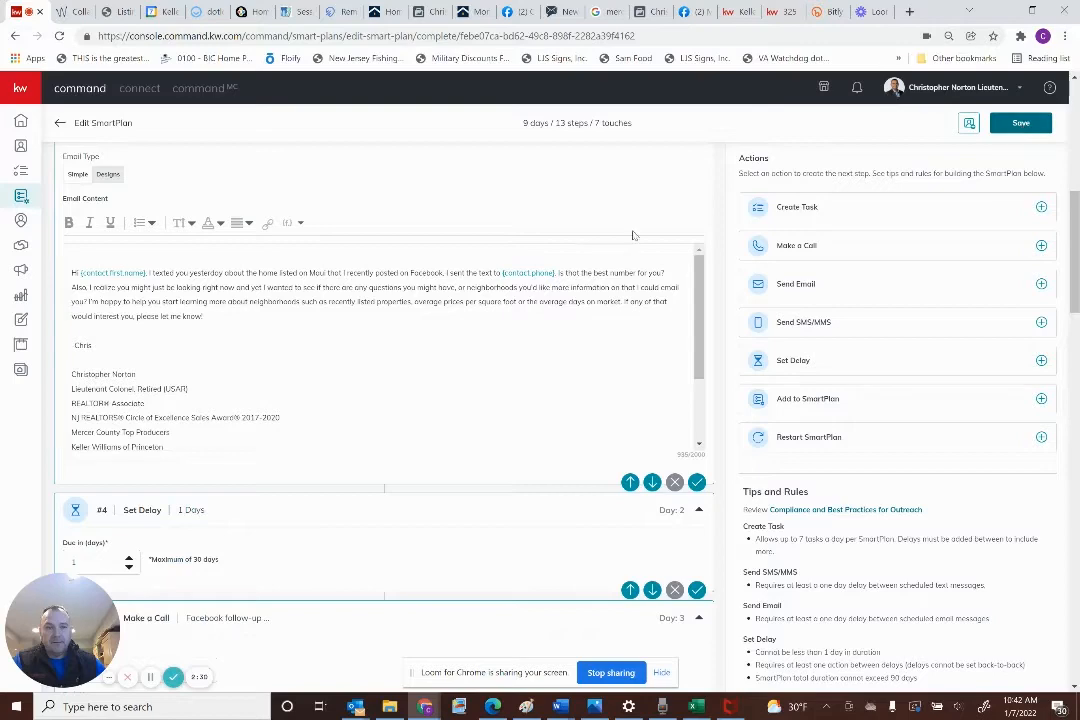
{"action": "scroll", "coordinate": [378, 376], "scroll_direction": "down", "scroll_amount": 6}
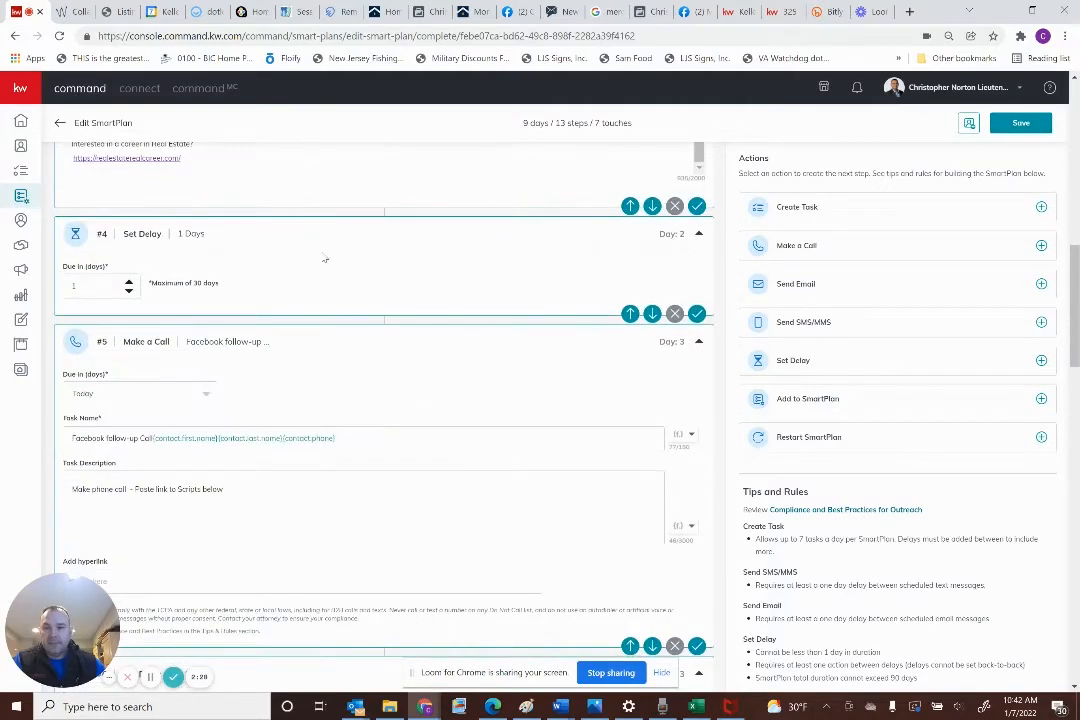
{"action": "scroll", "coordinate": [325, 260], "scroll_direction": "down", "scroll_amount": 3}
{"action": "scroll", "coordinate": [296, 324], "scroll_direction": "down", "scroll_amount": 5}
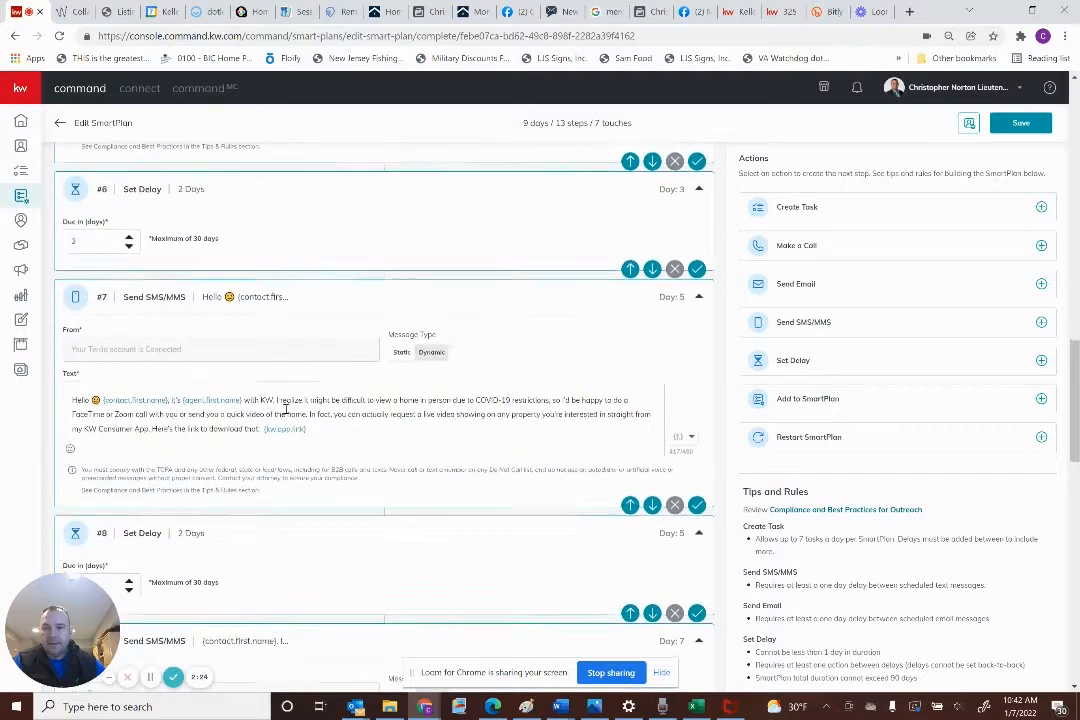
{"action": "scroll", "coordinate": [288, 412], "scroll_direction": "down", "scroll_amount": 7}
{"action": "scroll", "coordinate": [288, 412], "scroll_direction": "down", "scroll_amount": 3}
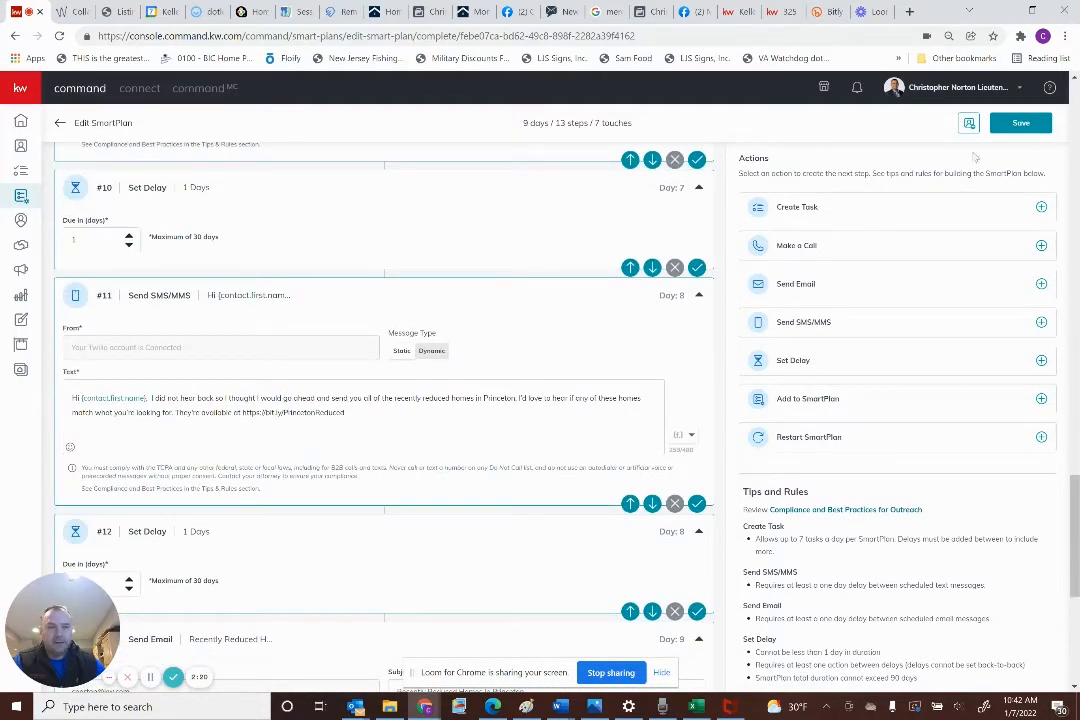
{"action": "left_click_drag", "start_coordinate": [350, 414], "coordinate": [242, 413]}
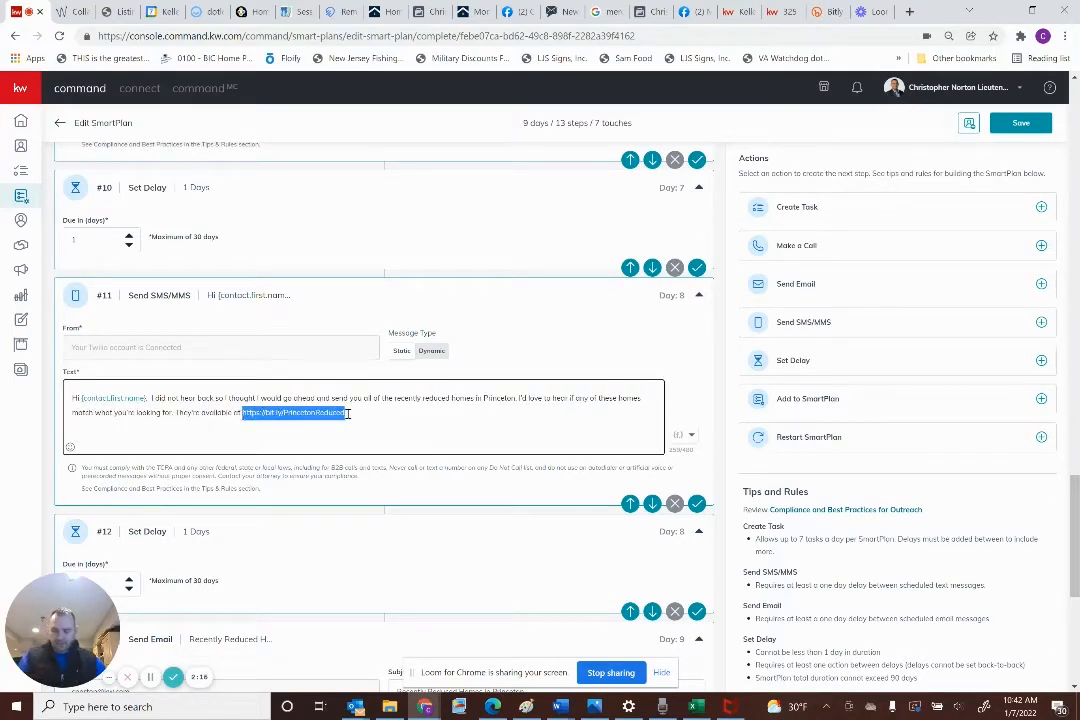
{"action": "key", "text": "ctrl+v"}
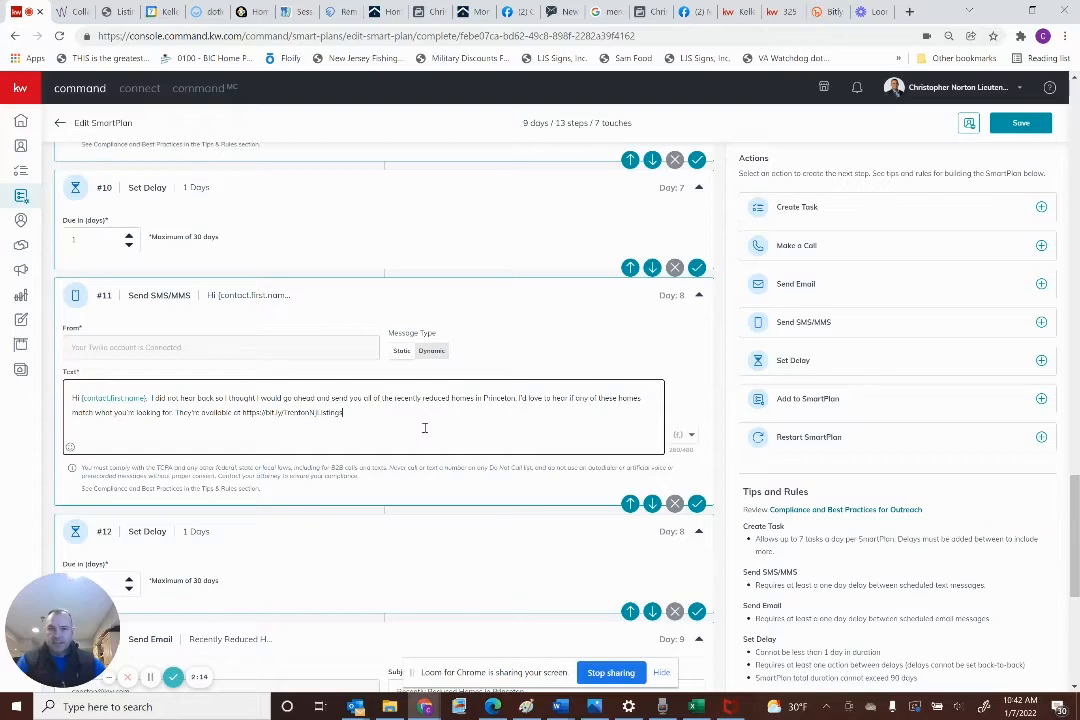
Open step #1's text message for editing, then close Bitly's link editing panel
{"action": "scroll", "coordinate": [422, 428], "scroll_direction": "up", "scroll_amount": 3}
{"action": "scroll", "coordinate": [424, 428], "scroll_direction": "up", "scroll_amount": 5}
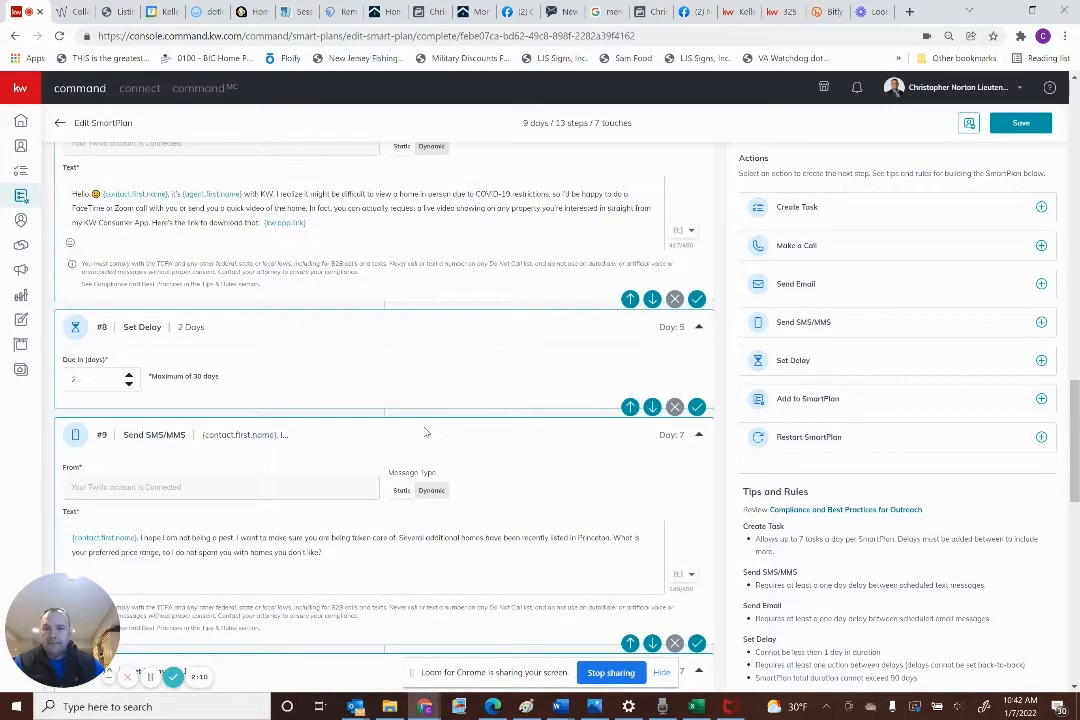
{"action": "scroll", "coordinate": [426, 432], "scroll_direction": "up", "scroll_amount": 4}
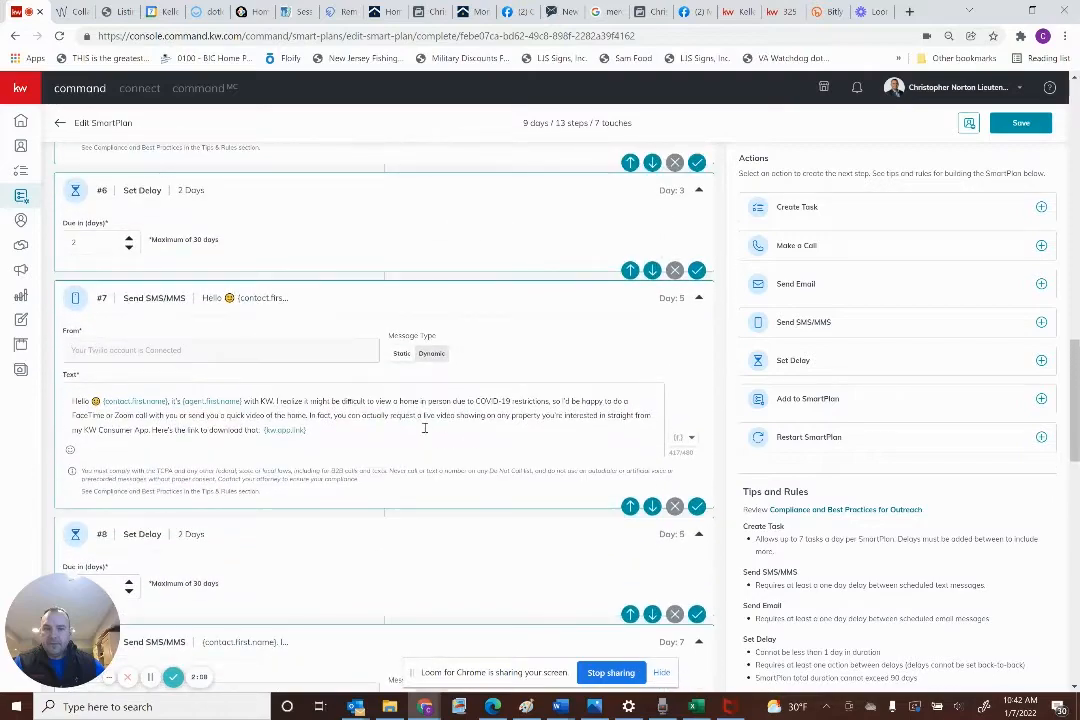
{"action": "scroll", "coordinate": [424, 430], "scroll_direction": "up", "scroll_amount": 10}
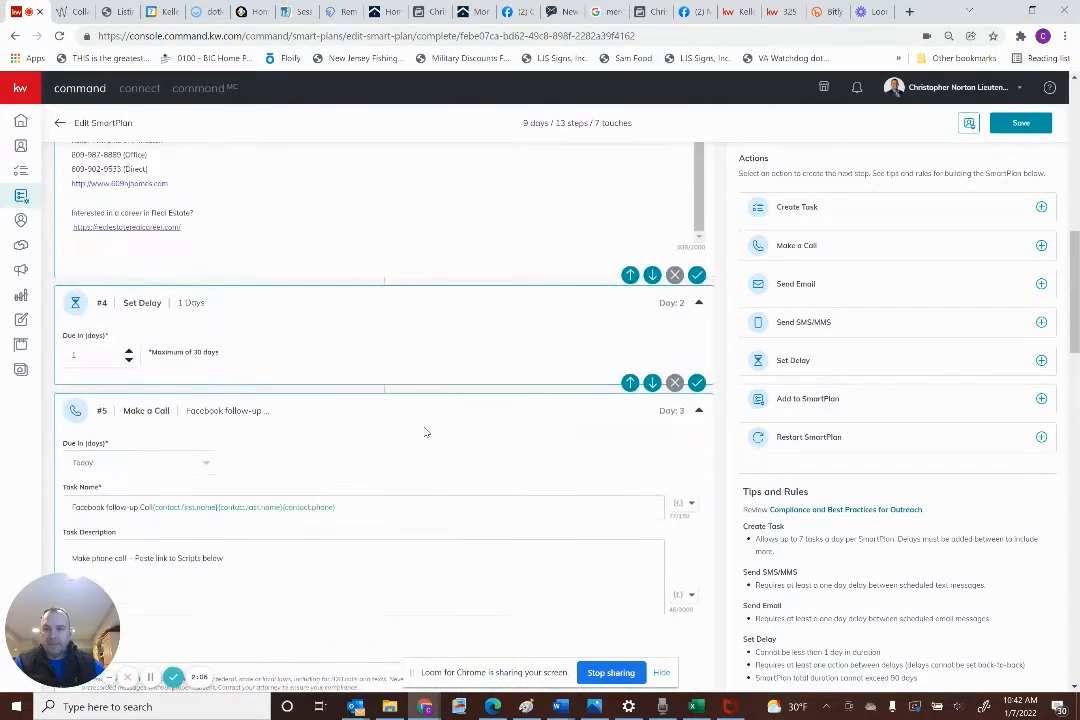
{"action": "scroll", "coordinate": [425, 432], "scroll_direction": "up", "scroll_amount": 8}
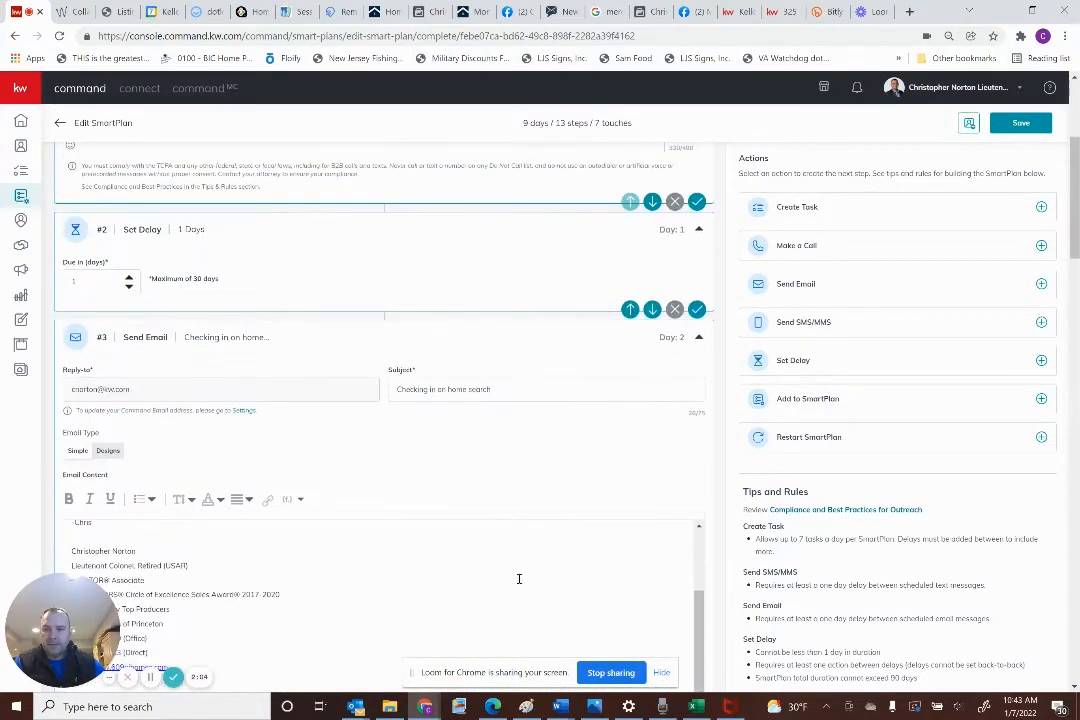
{"action": "scroll", "coordinate": [507, 527], "scroll_direction": "up", "scroll_amount": 3}
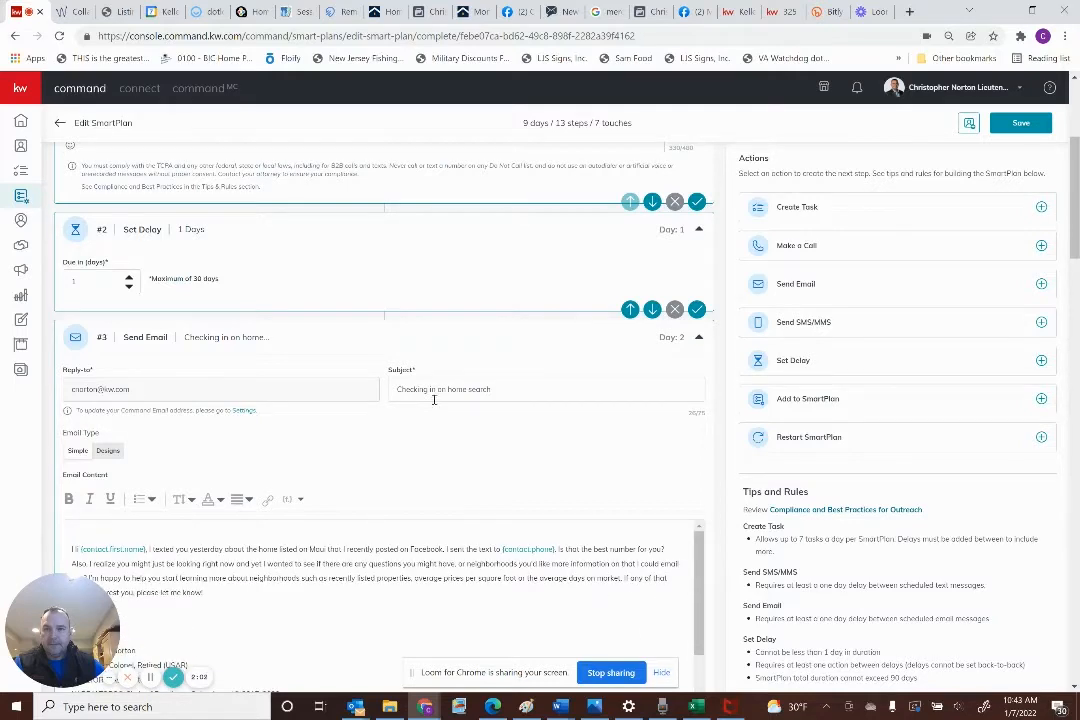
{"action": "scroll", "coordinate": [341, 563], "scroll_direction": "down", "scroll_amount": 3}
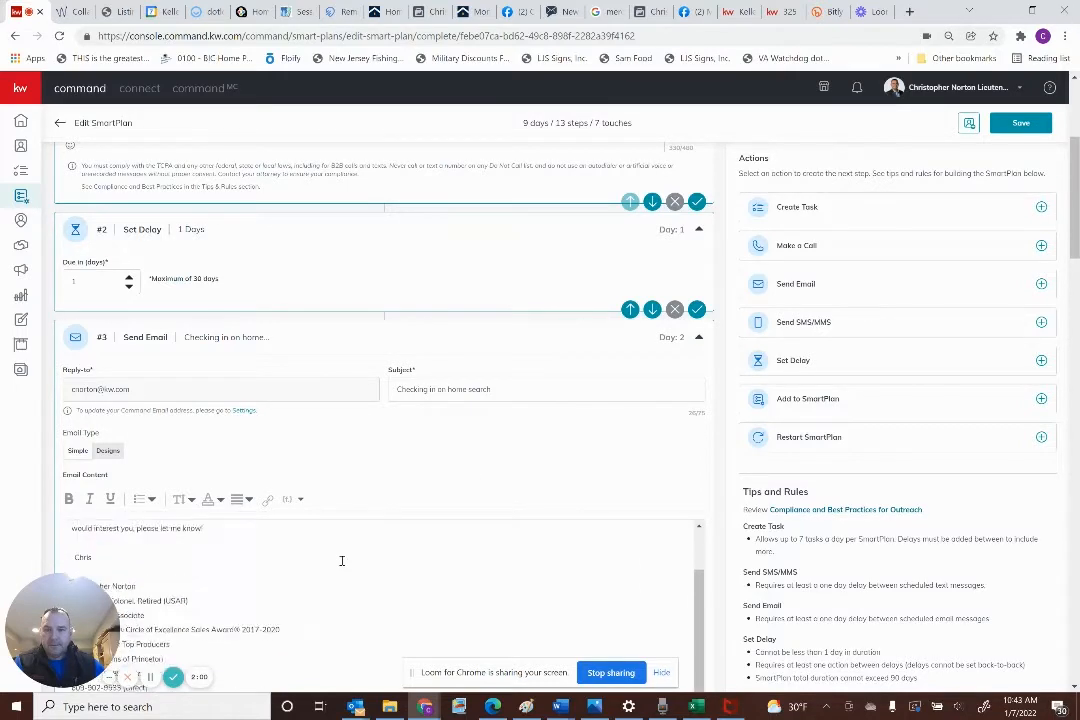
{"action": "scroll", "coordinate": [261, 552], "scroll_direction": "up", "scroll_amount": 2}
{"action": "scroll", "coordinate": [288, 550], "scroll_direction": "up", "scroll_amount": 2}
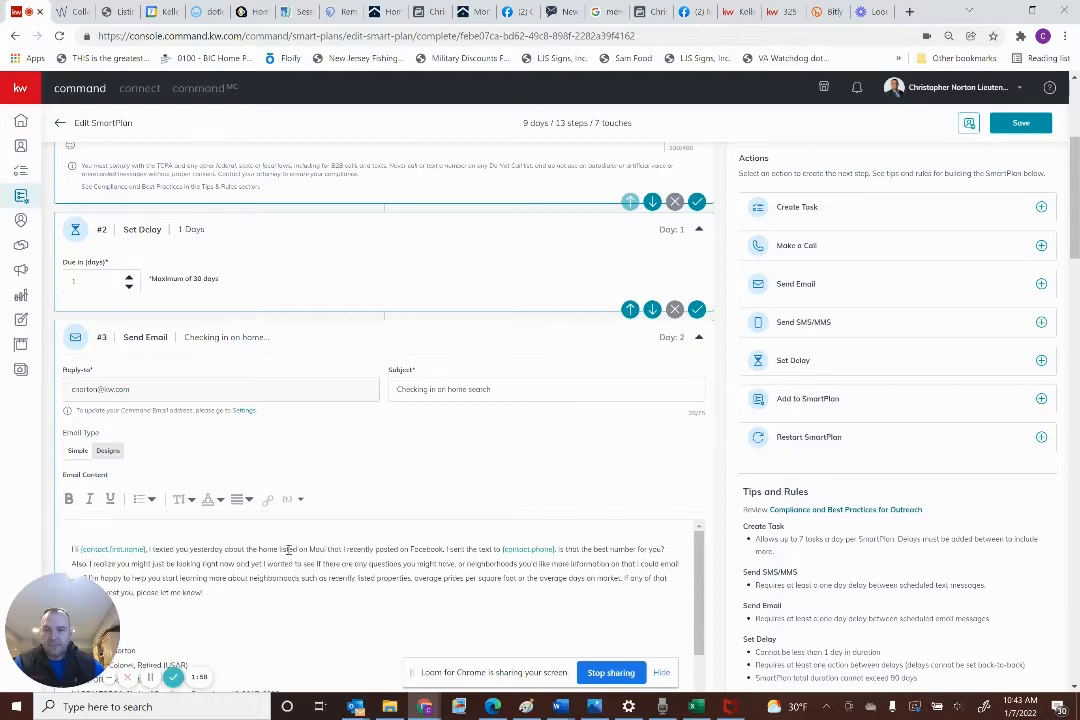
{"action": "scroll", "coordinate": [340, 545], "scroll_direction": "up", "scroll_amount": 3}
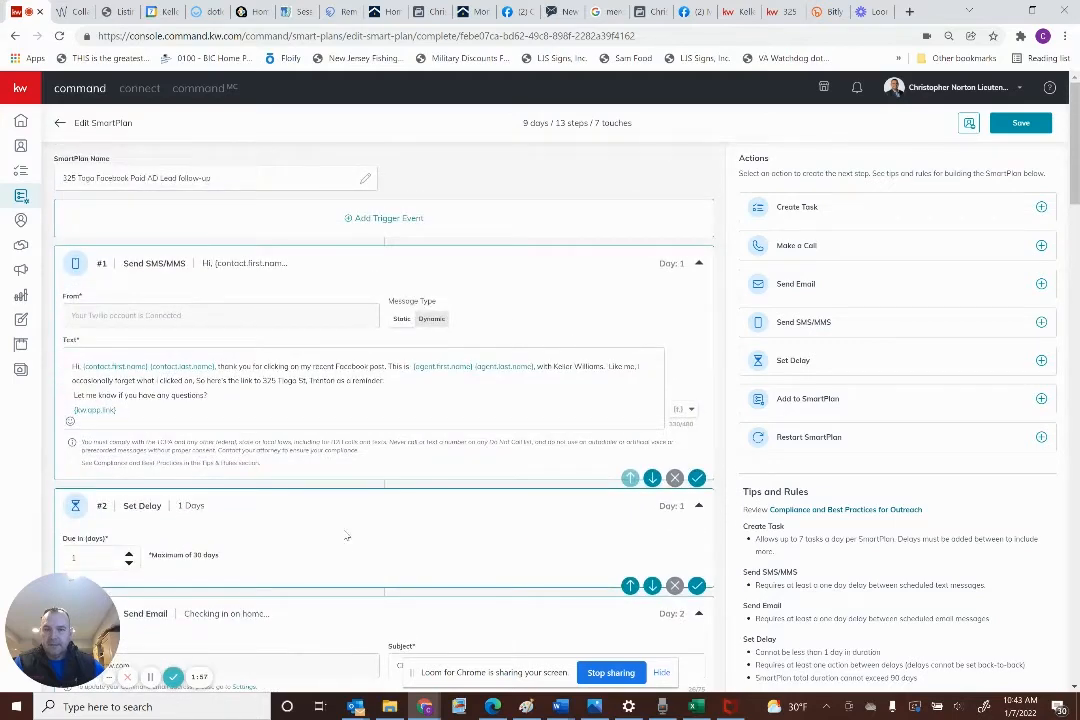
{"action": "left_click", "coordinate": [389, 380]}
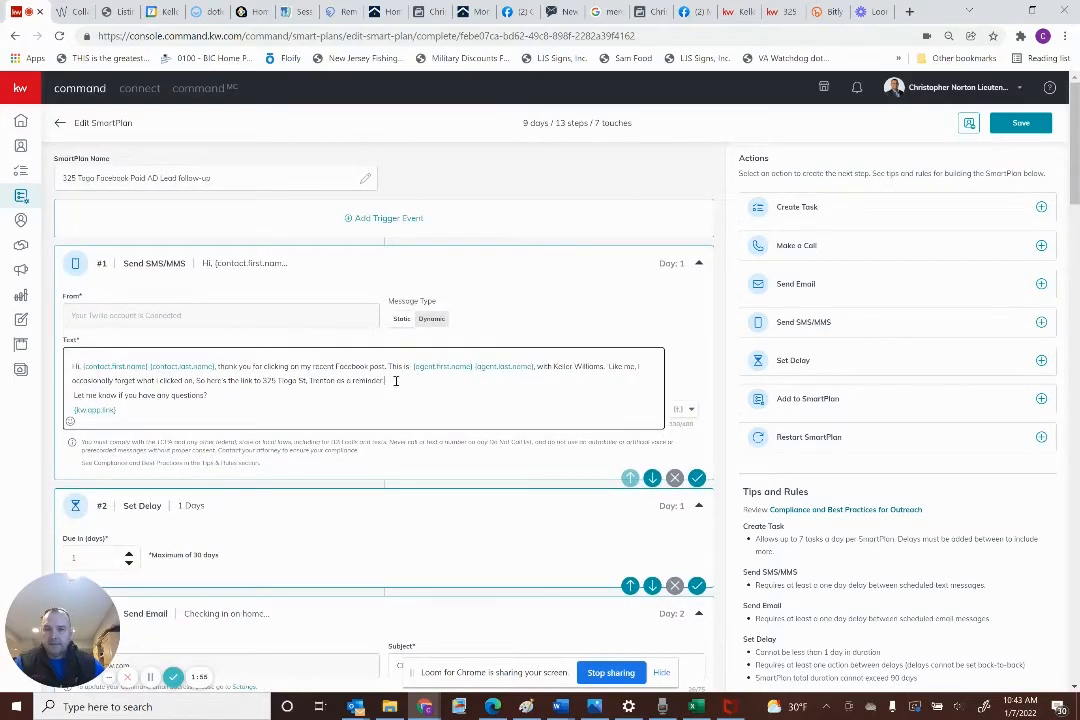
{"action": "left_click", "coordinate": [830, 11]}
{"action": "left_click", "coordinate": [672, 184]}
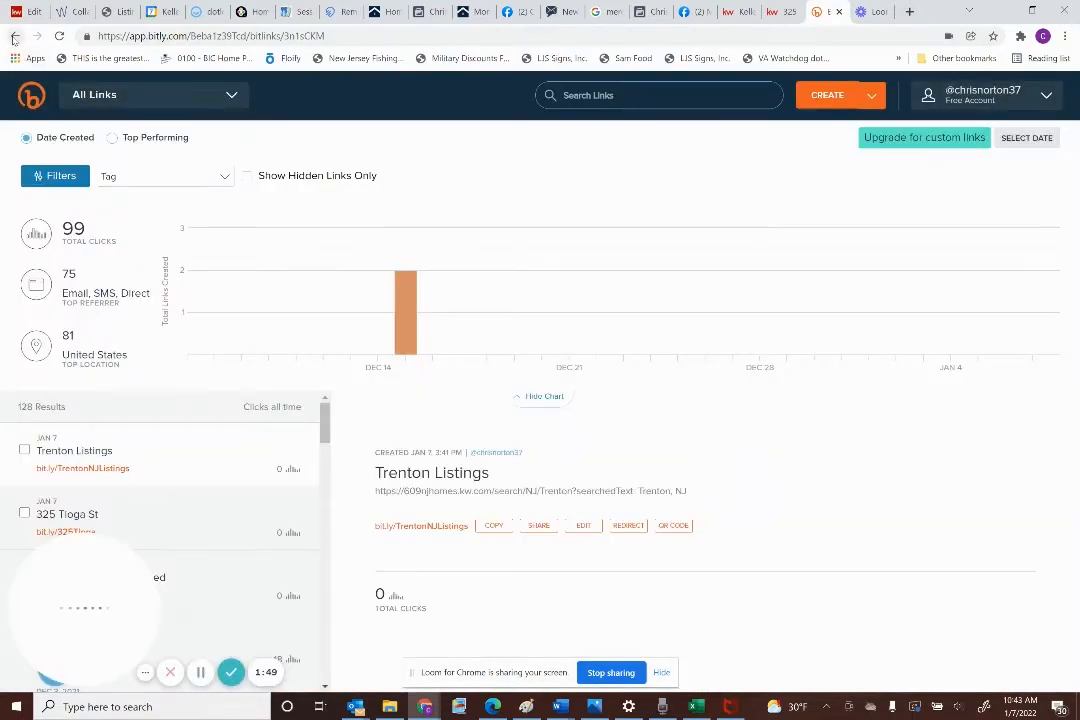
{"action": "left_click", "coordinate": [14, 37]}
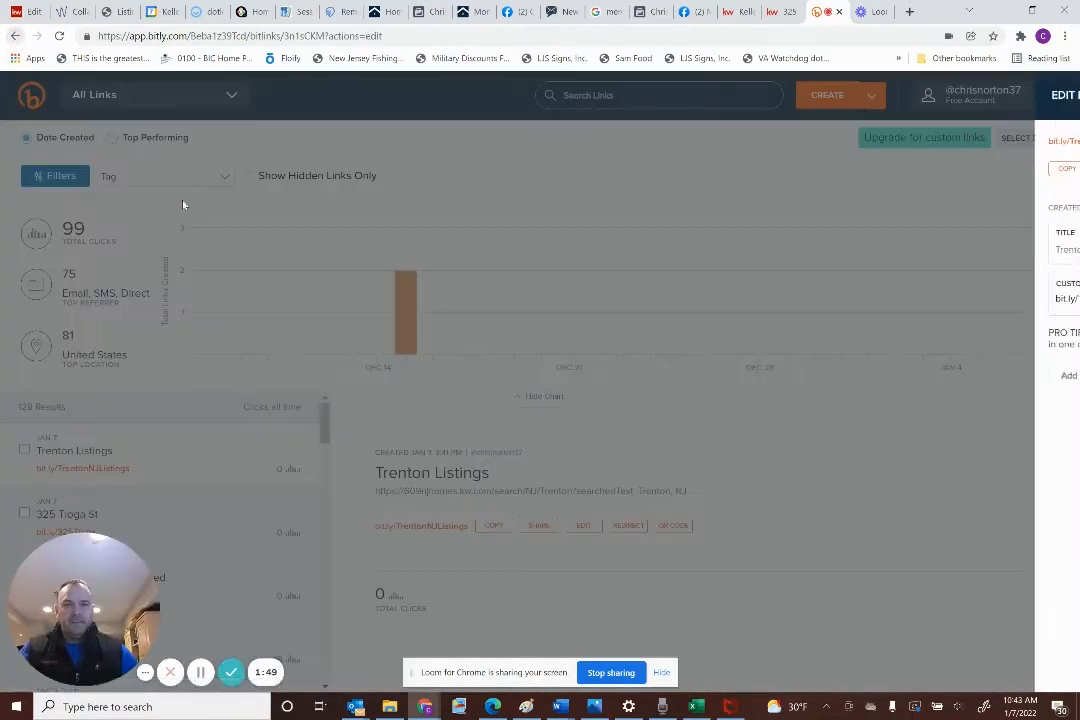
{"action": "left_click", "coordinate": [718, 156]}
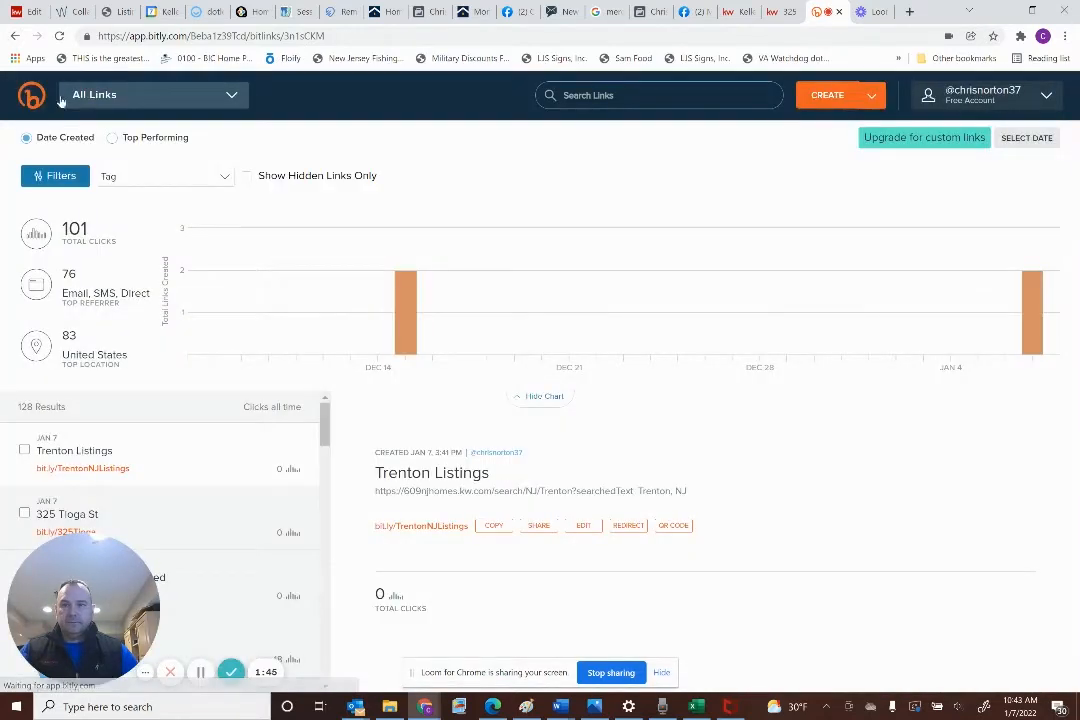
{"action": "left_click", "coordinate": [29, 93]}
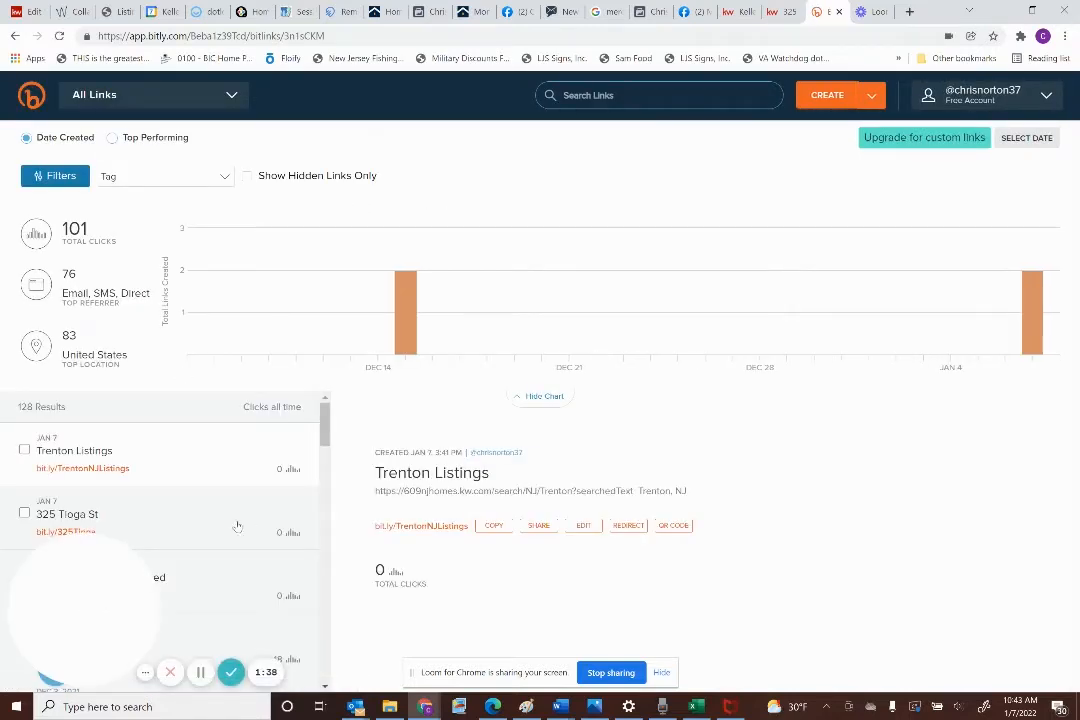
{"action": "left_click", "coordinate": [237, 526]}
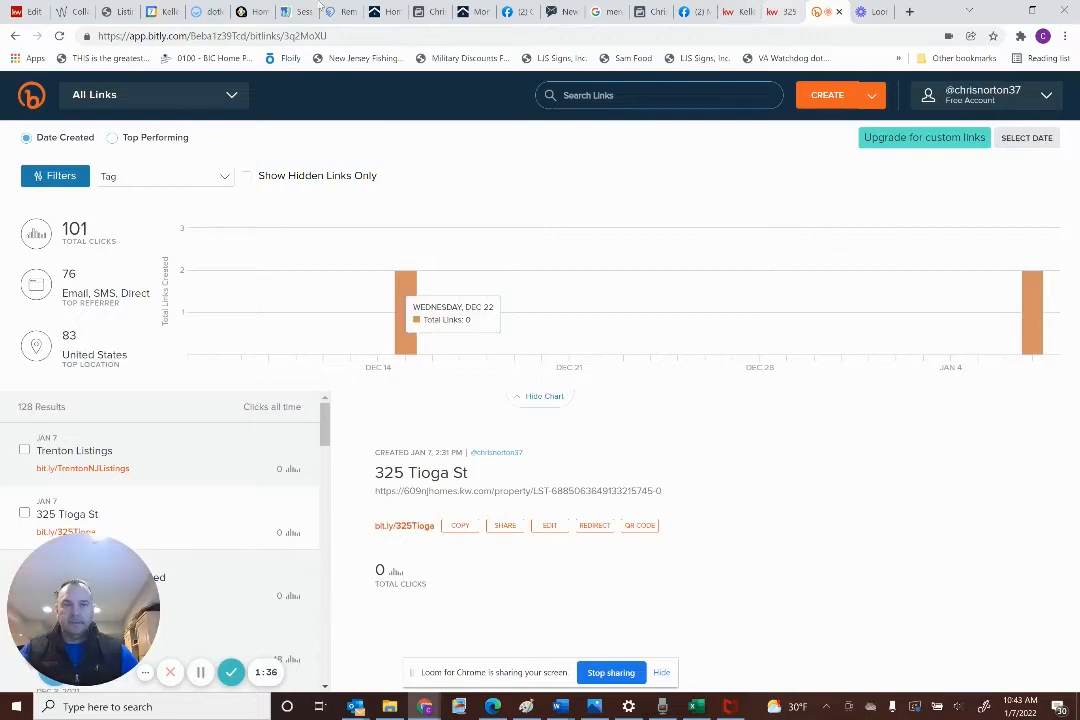
{"action": "left_click", "coordinate": [28, 12]}
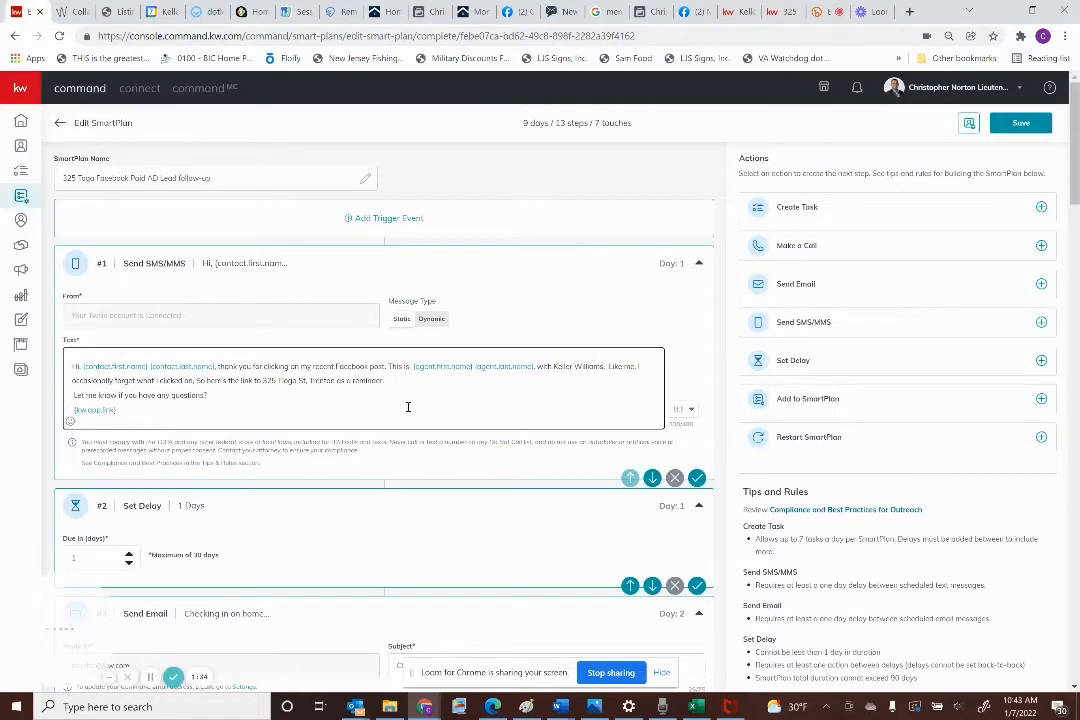
{"action": "left_click", "coordinate": [395, 377]}
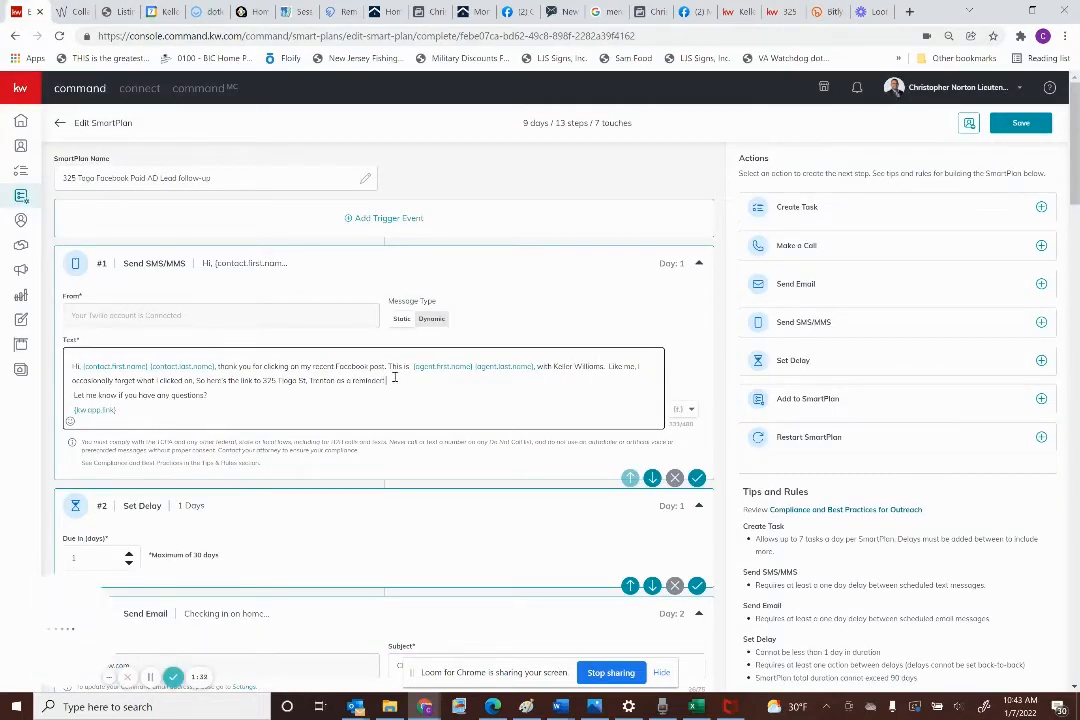
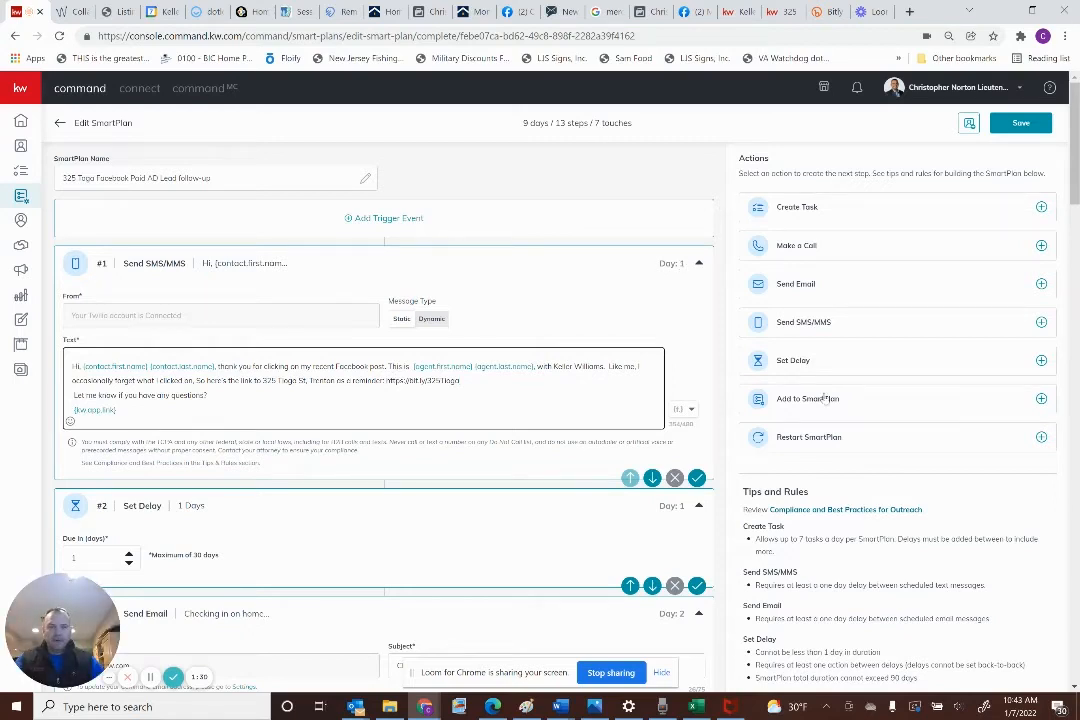
{"action": "left_click", "coordinate": [1020, 122]}
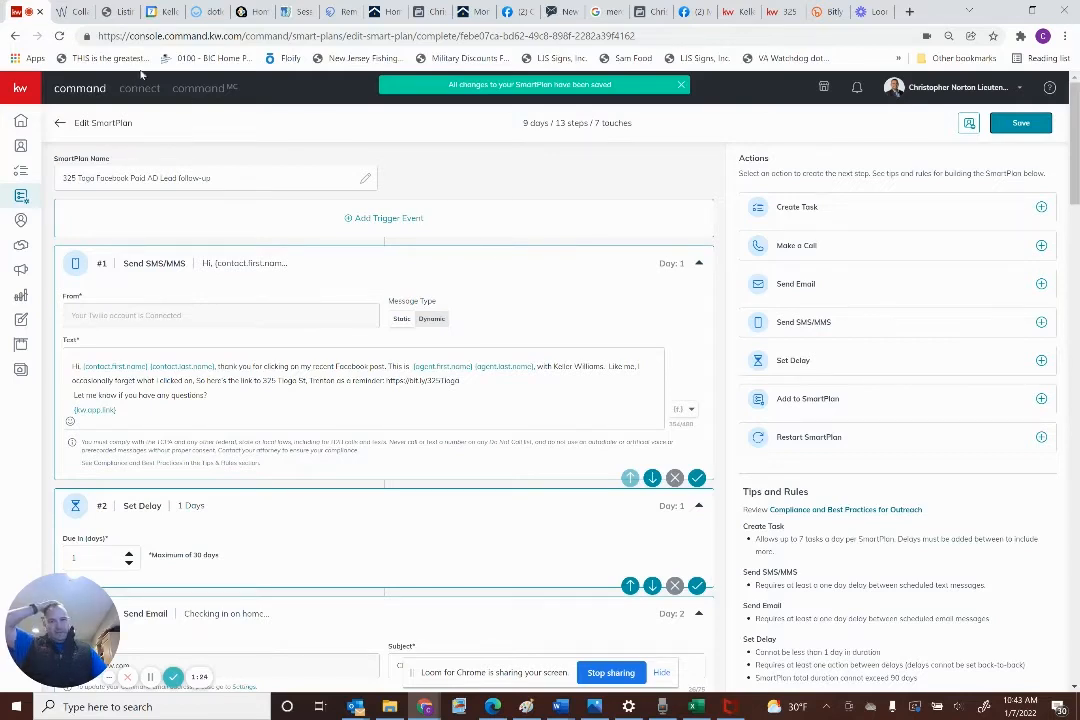
{"action": "left_click", "coordinate": [60, 123]}
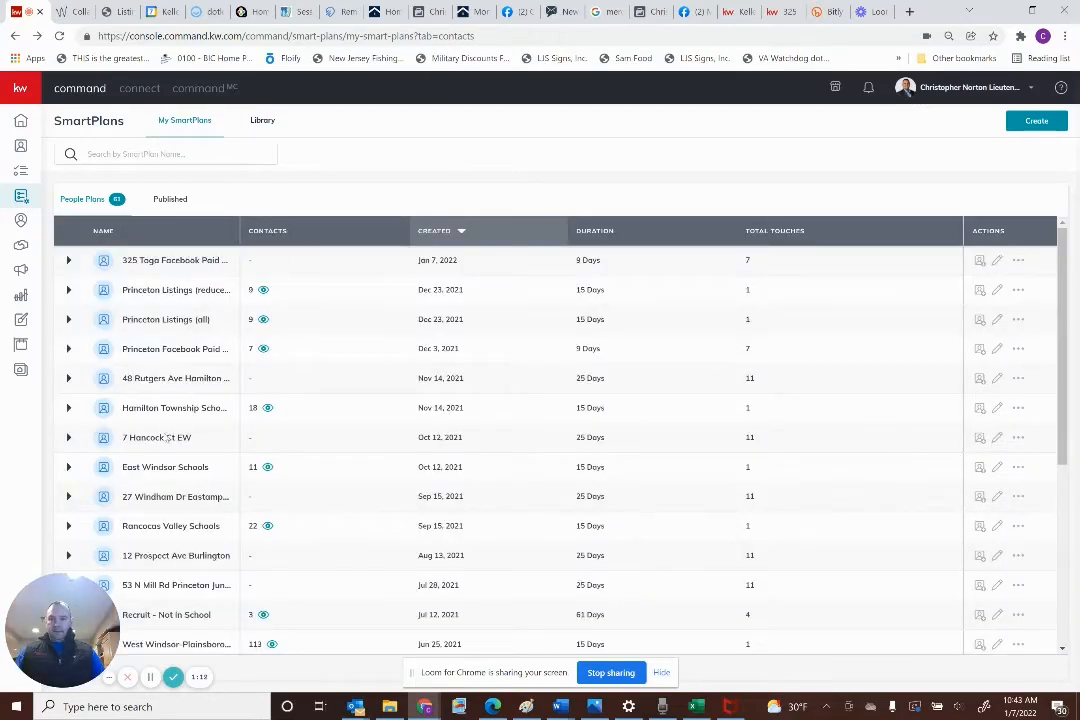
Copy the East Windsor Schools SmartPlan as 'Trenton Listings' and open the copy for editing
{"action": "left_click", "coordinate": [1018, 468]}
{"action": "left_click", "coordinate": [970, 490]}
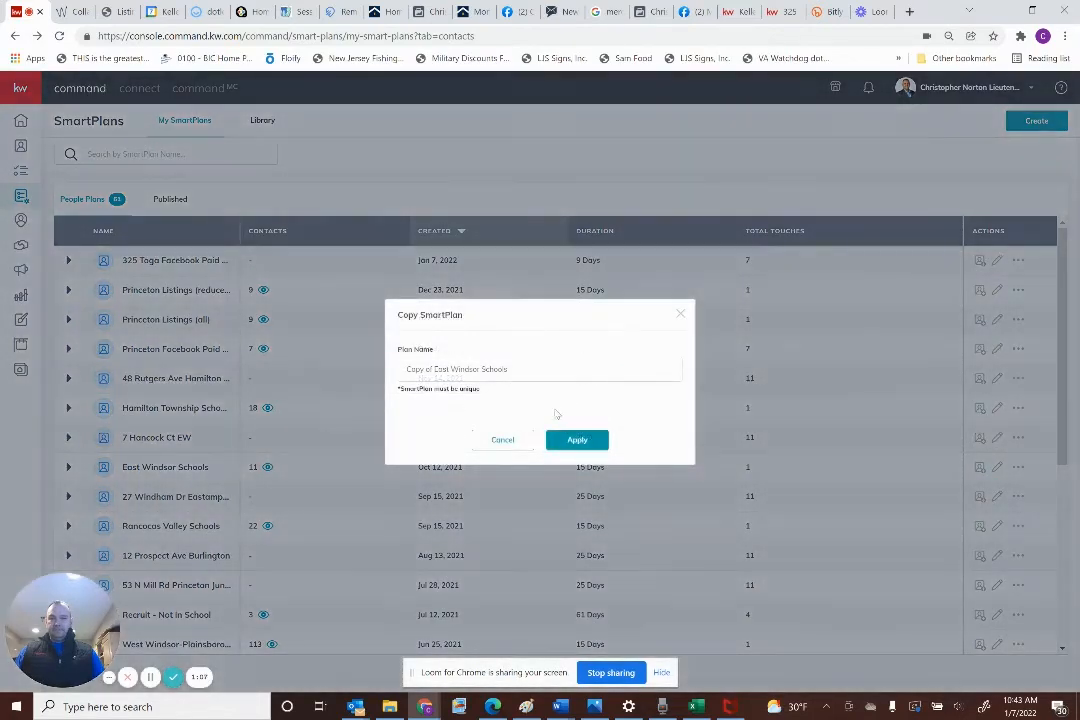
{"action": "left_click_drag", "start_coordinate": [539, 375], "coordinate": [293, 376]}
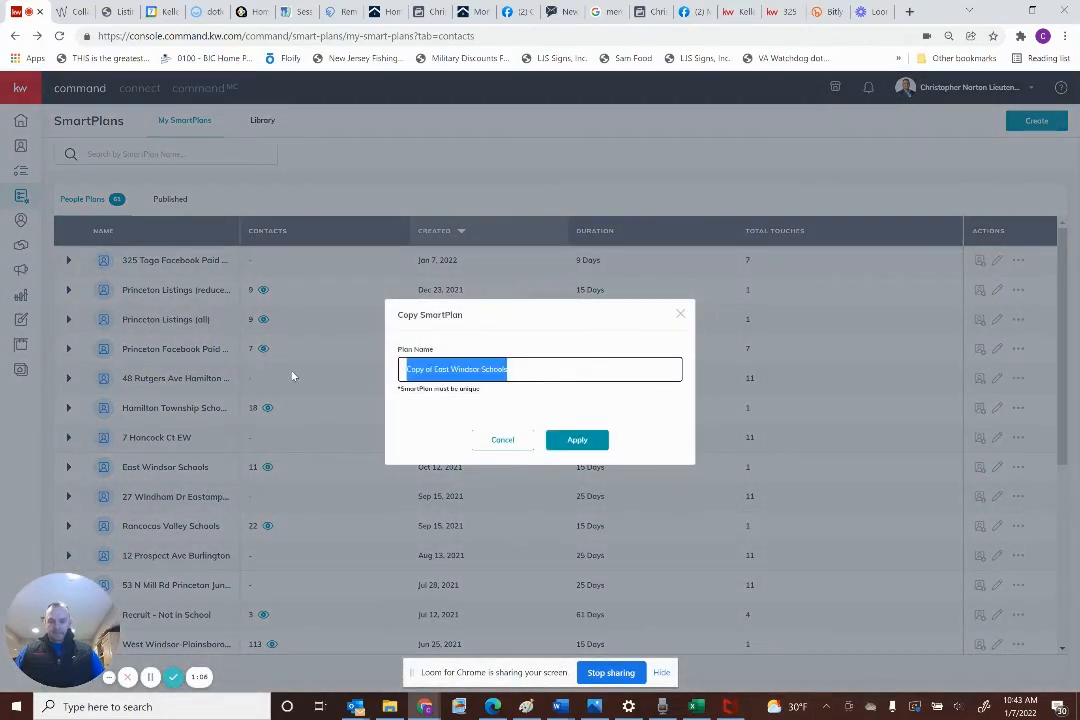
{"action": "type", "text": "Trenton Listings"}
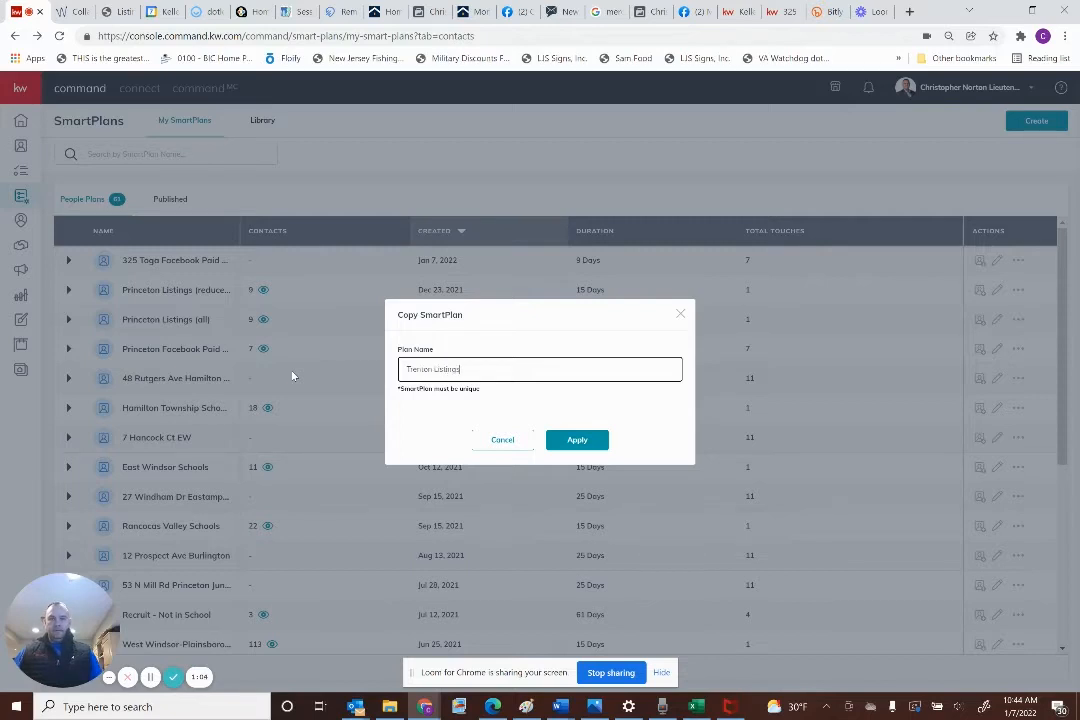
{"action": "left_click", "coordinate": [594, 441]}
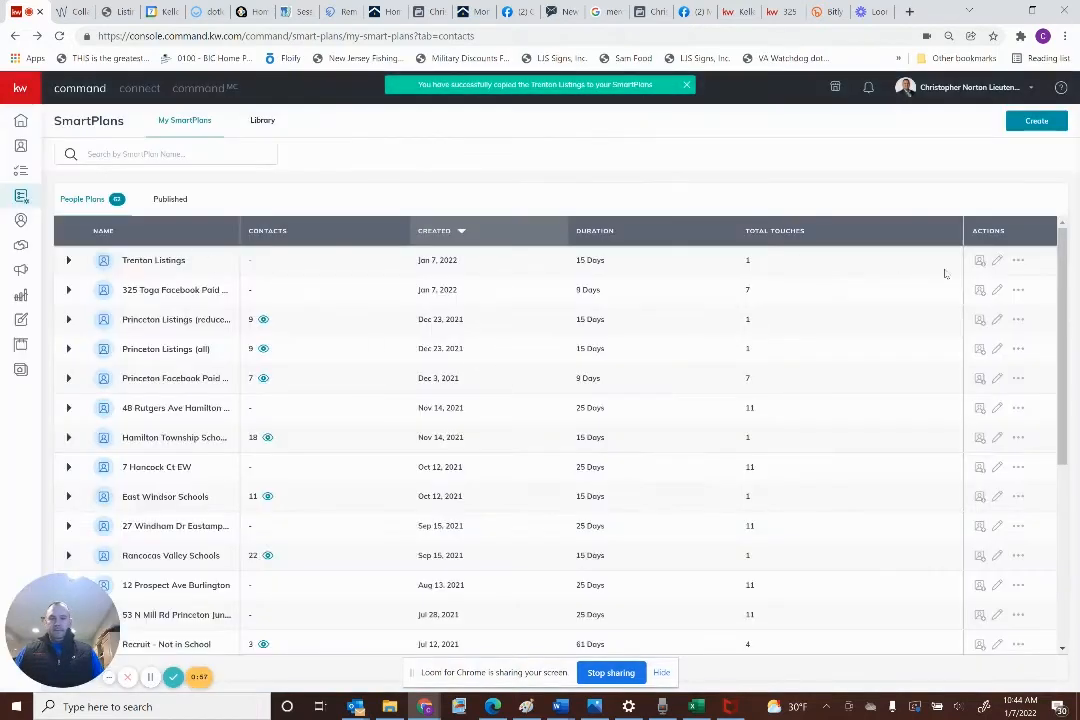
{"action": "left_click", "coordinate": [1018, 262]}
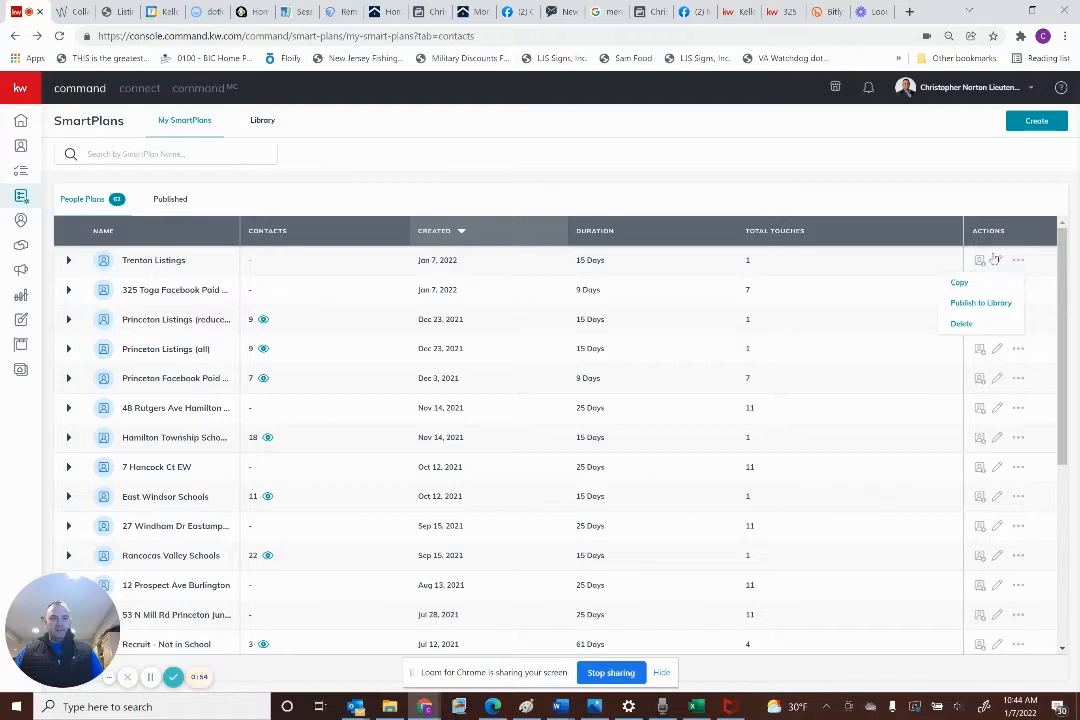
{"action": "left_click", "coordinate": [997, 261]}
{"action": "left_click", "coordinate": [830, 11]}
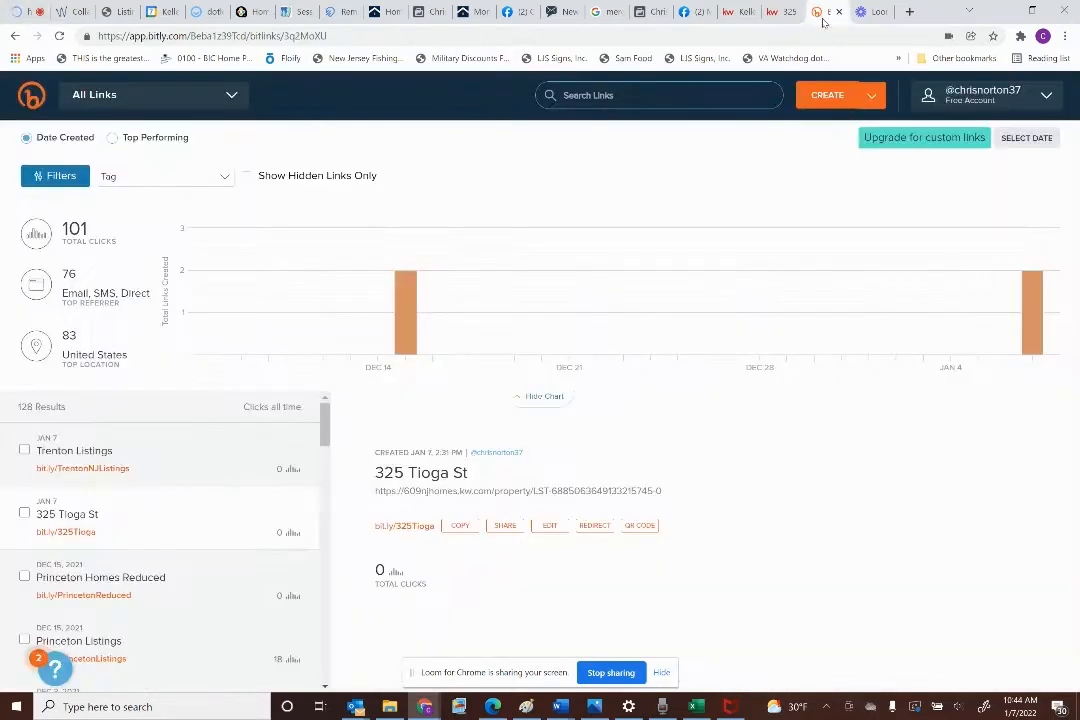
Copy the bit.ly/TrentonNJListings short link from its Trenton Listings details
{"action": "left_click", "coordinate": [193, 459]}
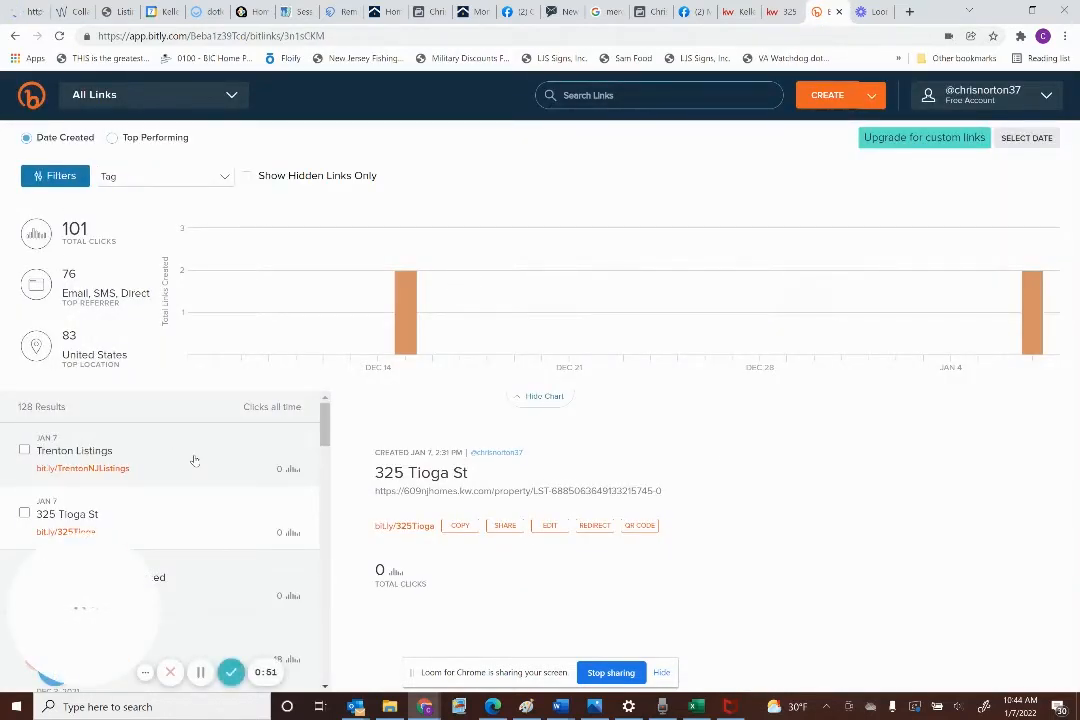
{"action": "left_click", "coordinate": [510, 525]}
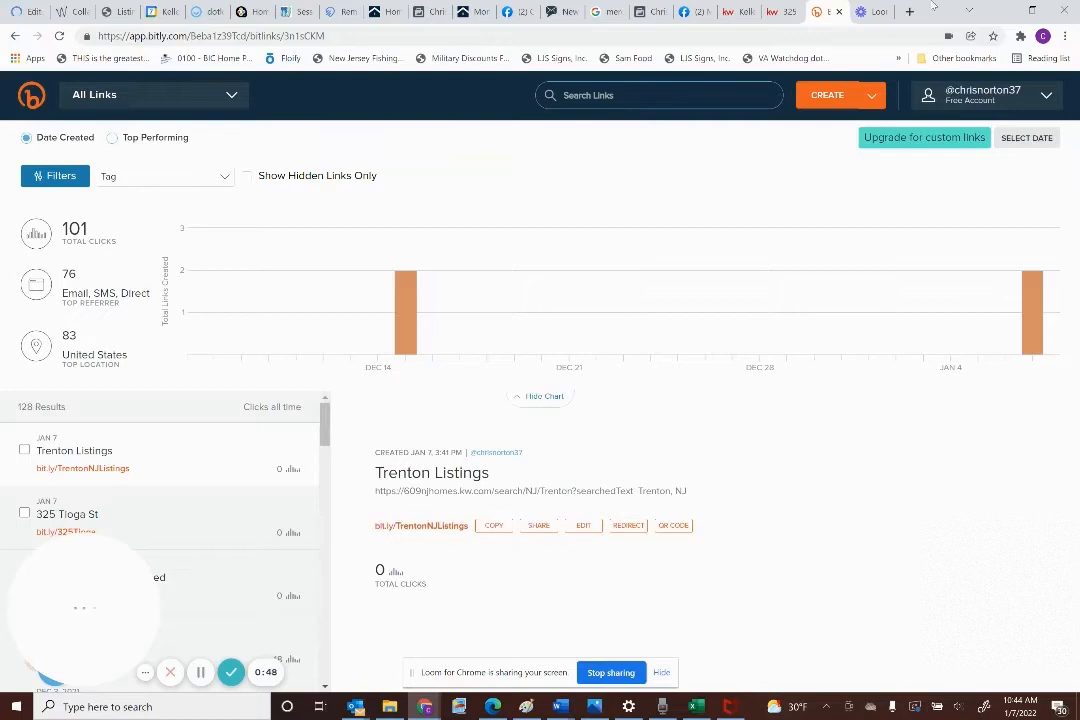
{"action": "left_click", "coordinate": [18, 13]}
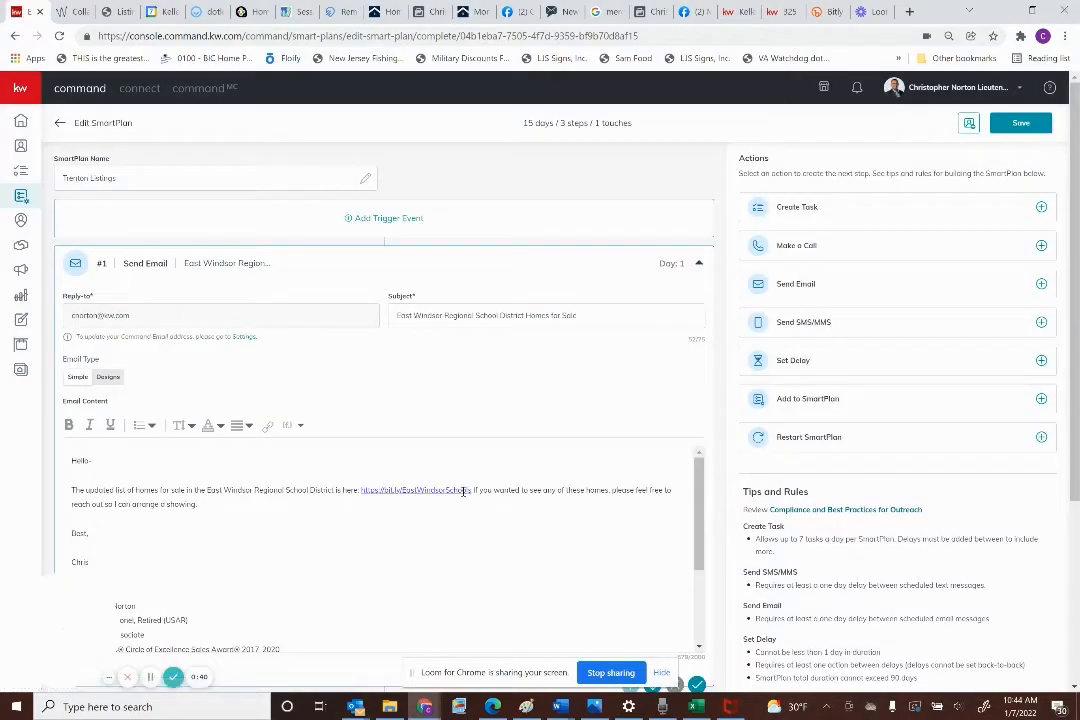
Swap the East Windsor link for bit.ly/TrentonNJListings, rename the district 'city of Trenton', and save
{"action": "left_click_drag", "start_coordinate": [474, 489], "coordinate": [366, 490]}
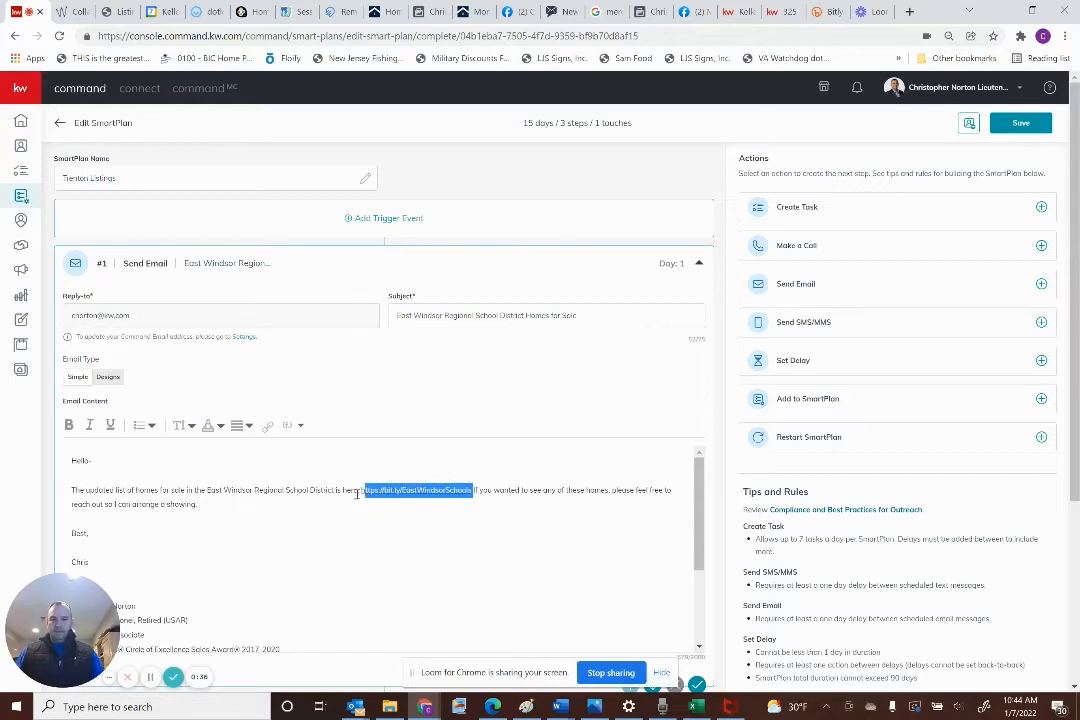
{"action": "left_click", "coordinate": [363, 491]}
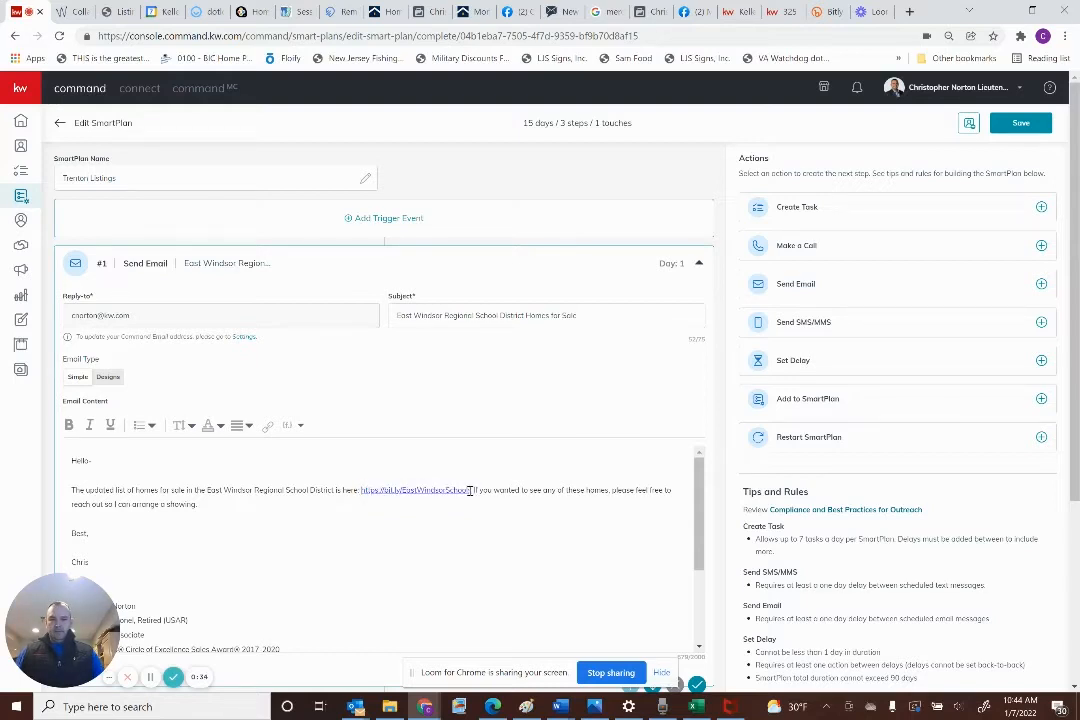
{"action": "left_click_drag", "start_coordinate": [471, 490], "coordinate": [366, 496]}
{"action": "key", "text": "ctrl+v"}
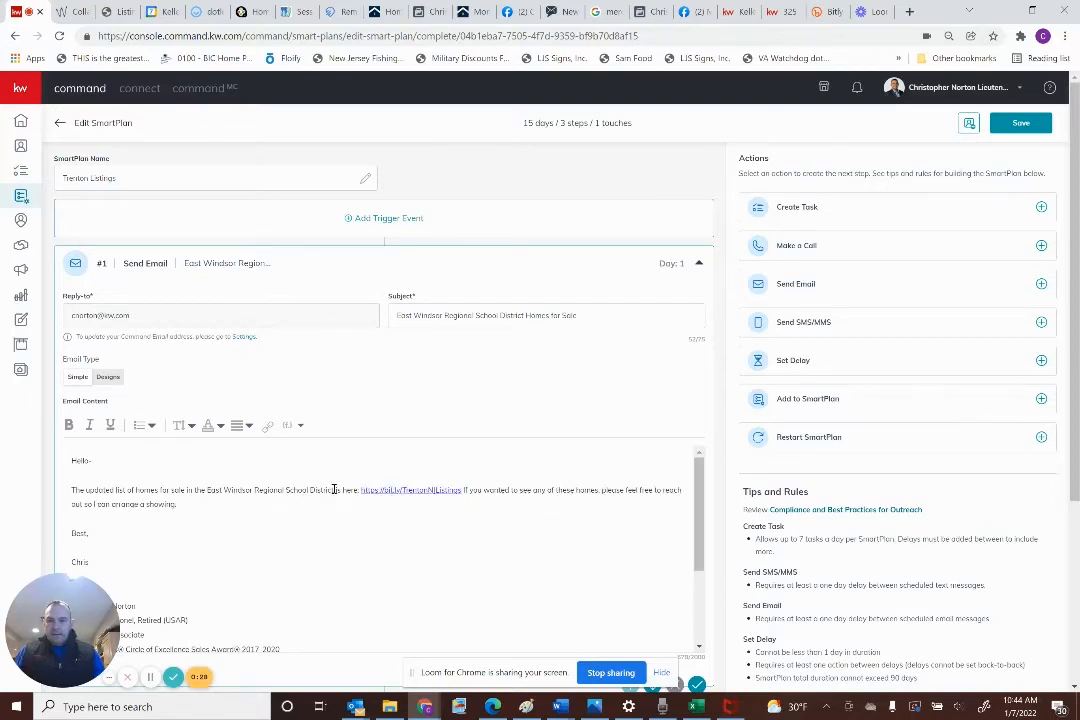
{"action": "left_click_drag", "start_coordinate": [334, 490], "coordinate": [207, 490]}
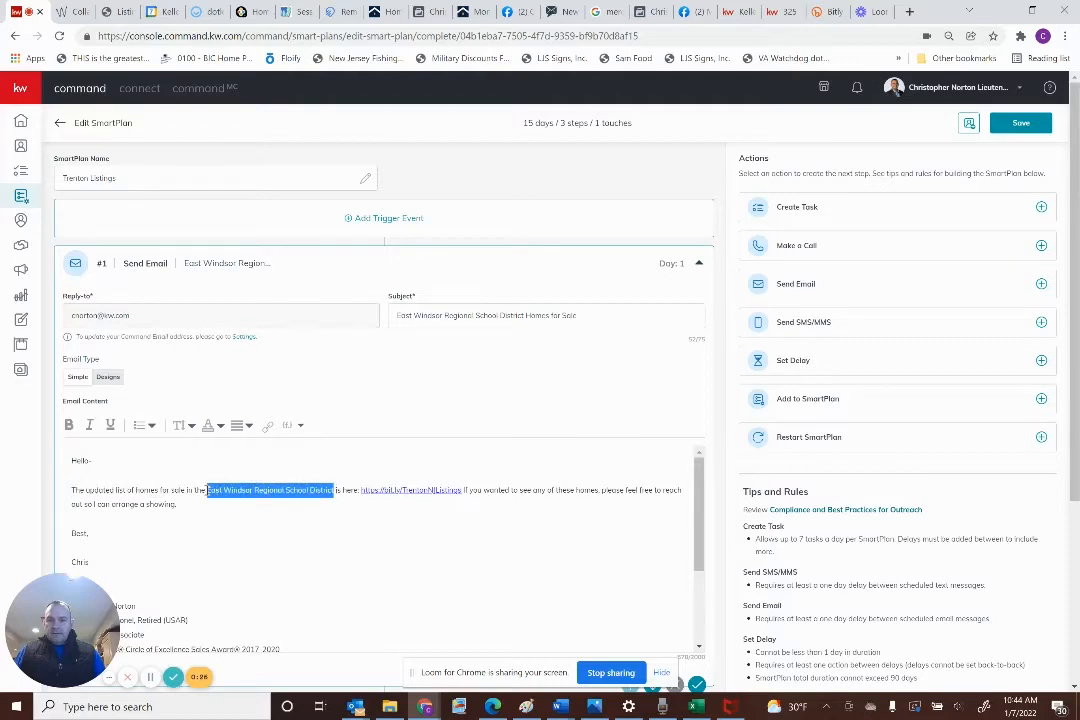
{"action": "type", "text": "city"}
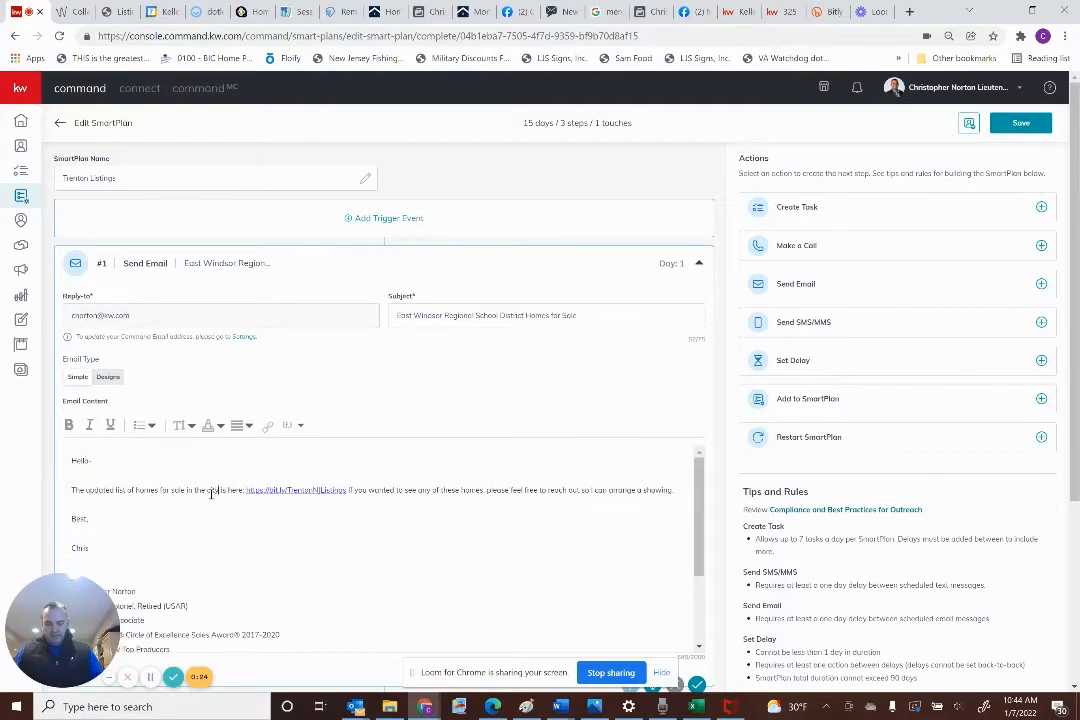
{"action": "type", "text": " of trenton"}
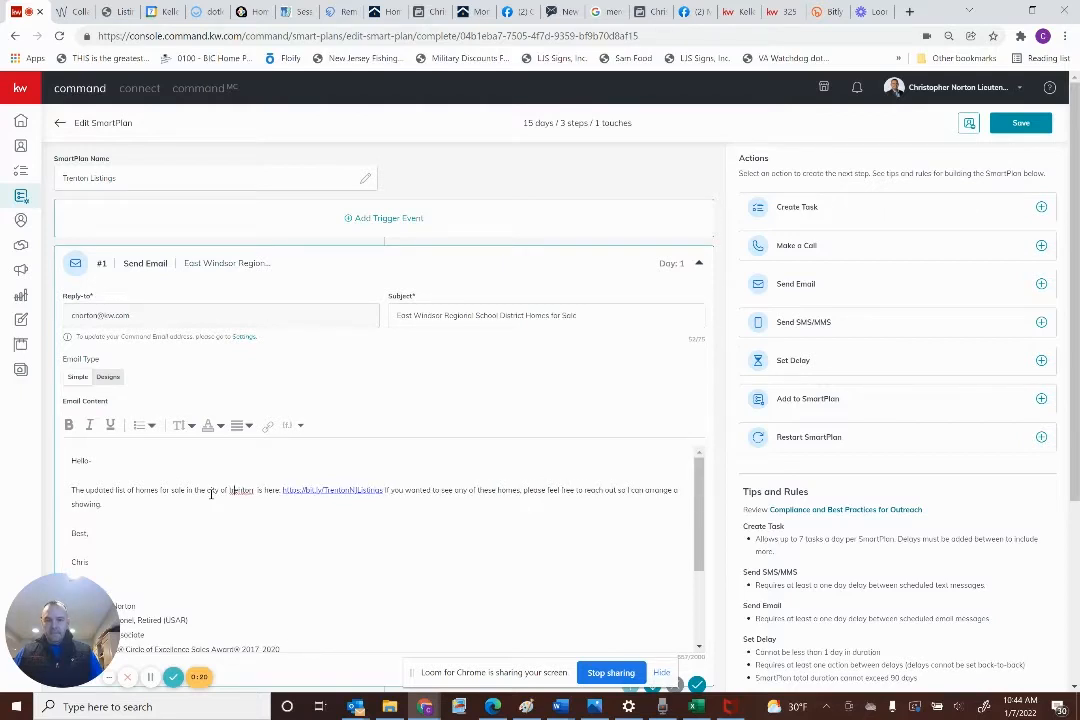
{"action": "type", "text": "T"}
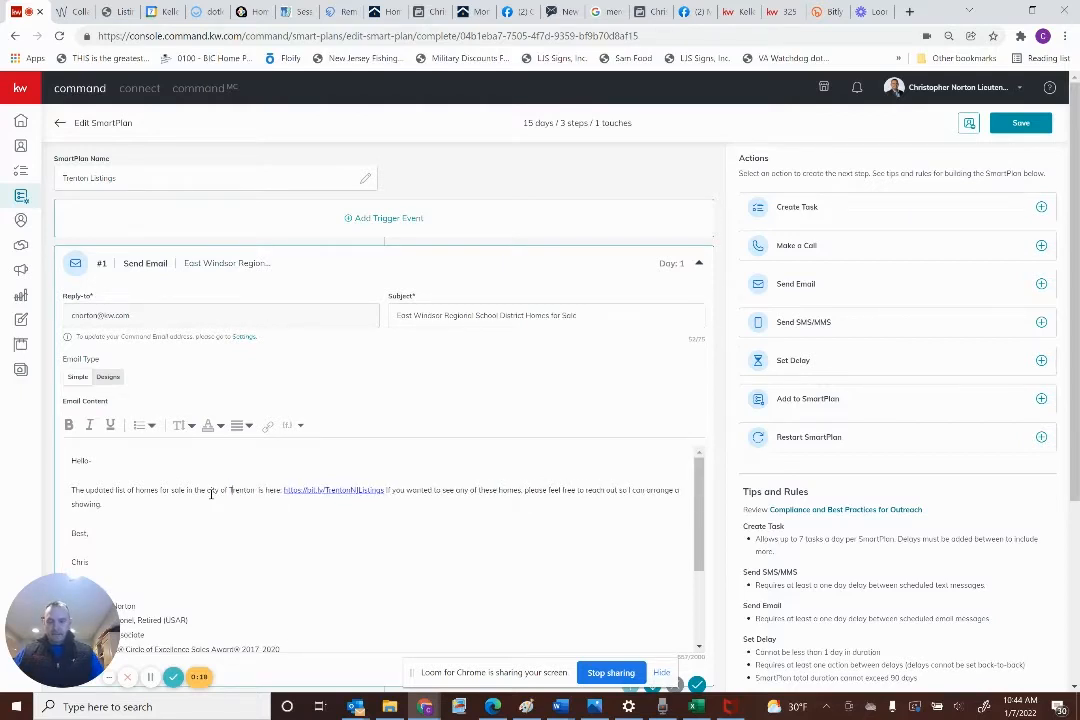
{"action": "left_click", "coordinate": [1012, 126]}
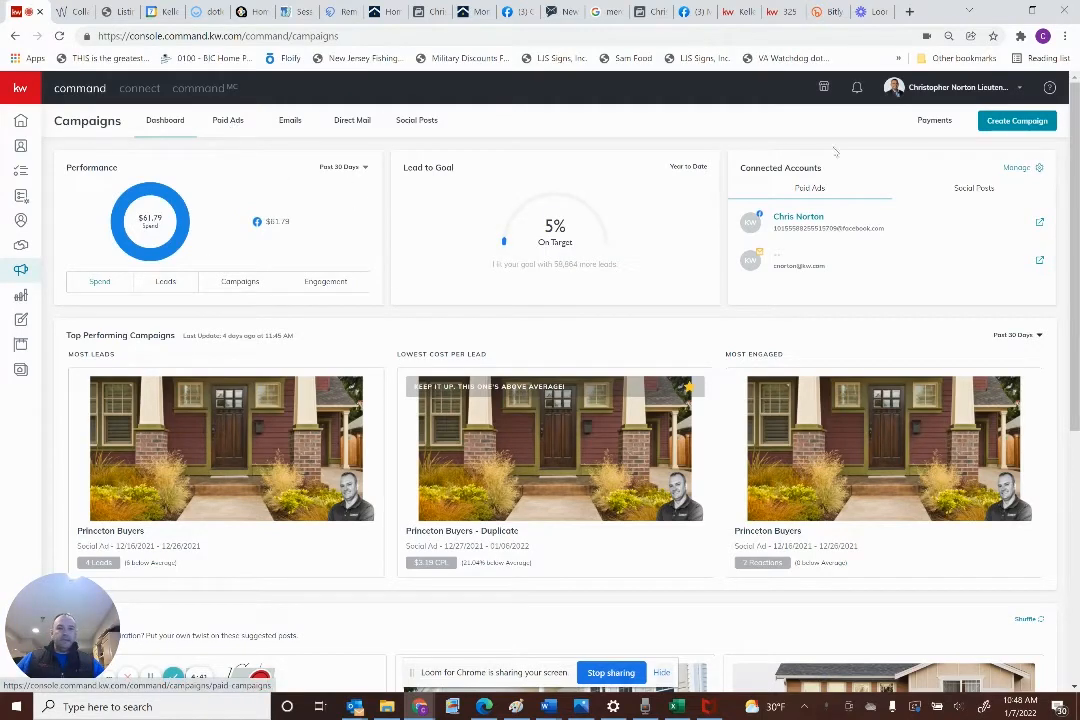
{"action": "left_click", "coordinate": [994, 123]}
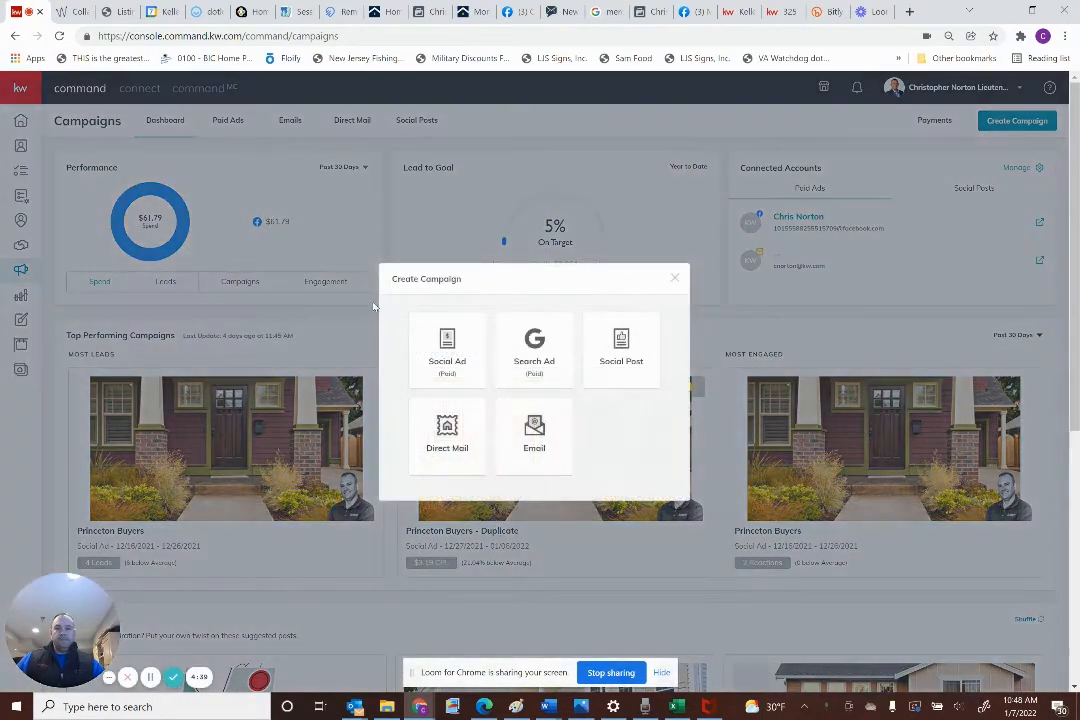
{"action": "left_click", "coordinate": [447, 345]}
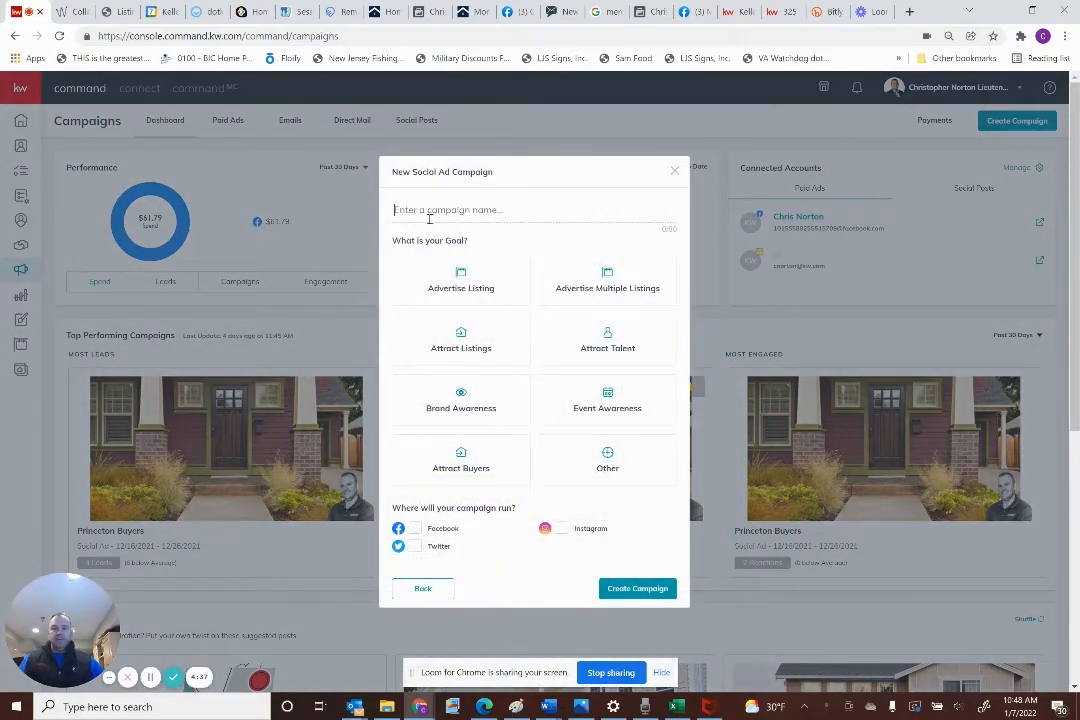
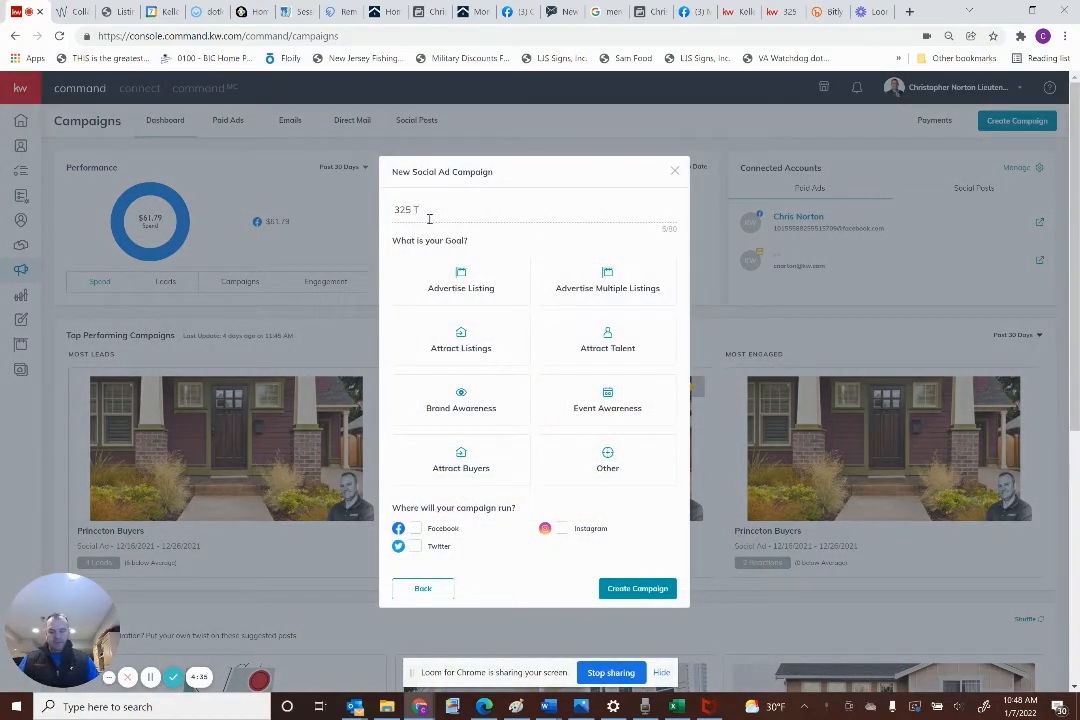
{"action": "left_click", "coordinate": [436, 284]}
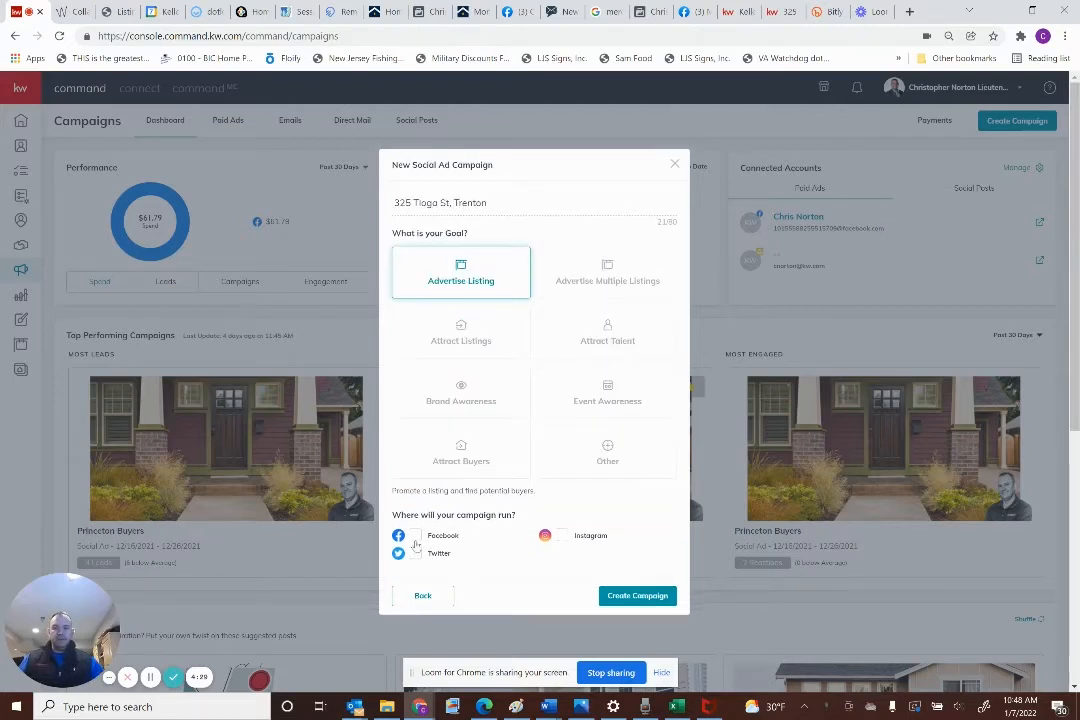
{"action": "left_click", "coordinate": [415, 538]}
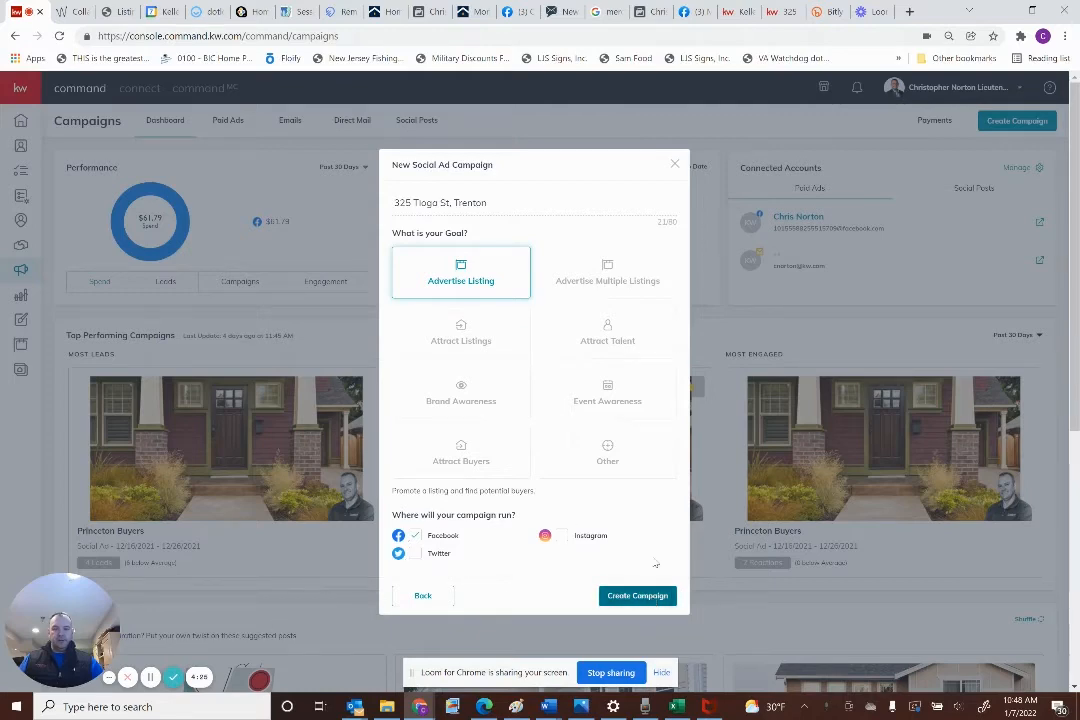
{"action": "left_click", "coordinate": [632, 595]}
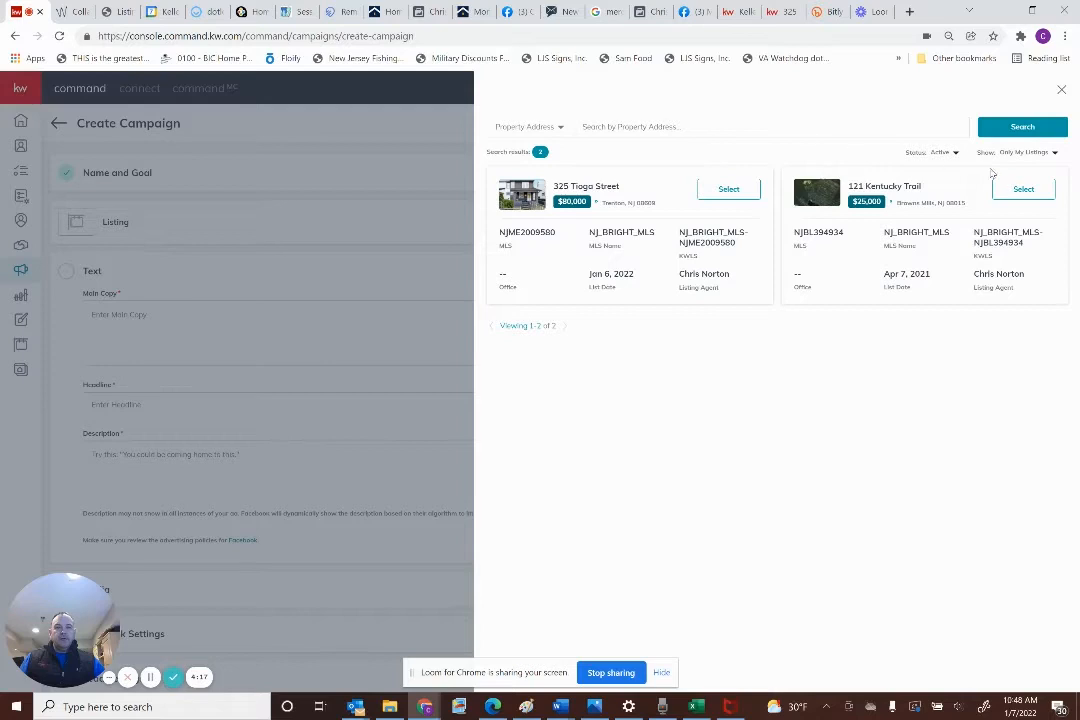
{"action": "left_click", "coordinate": [1030, 152]}
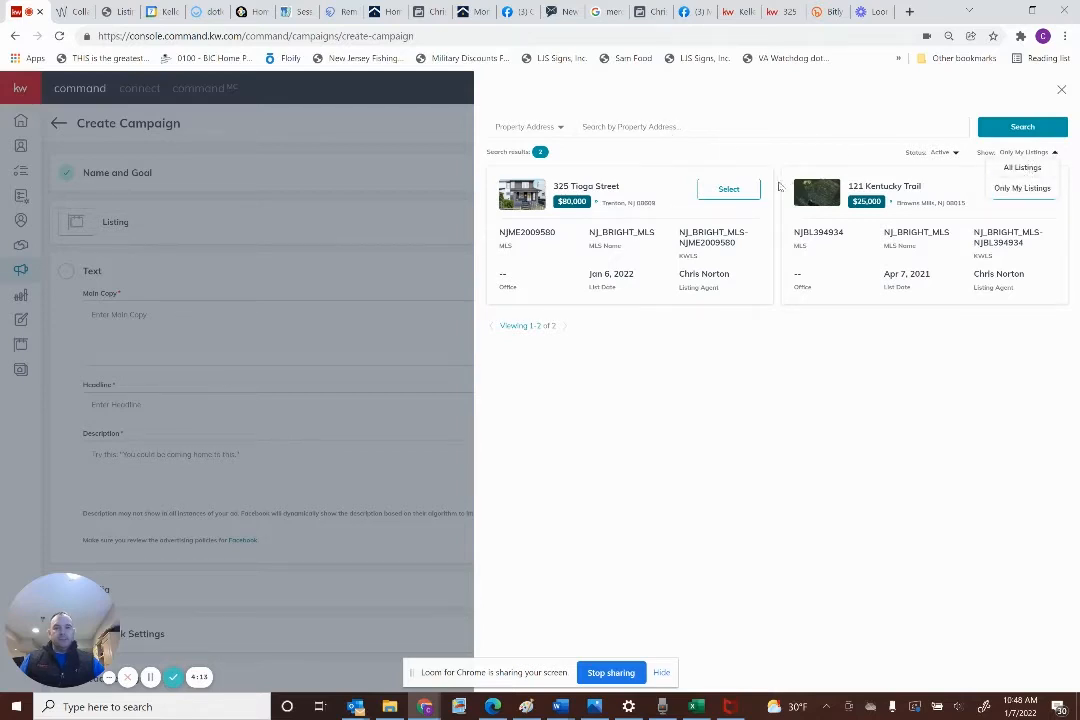
{"action": "left_click", "coordinate": [745, 192]}
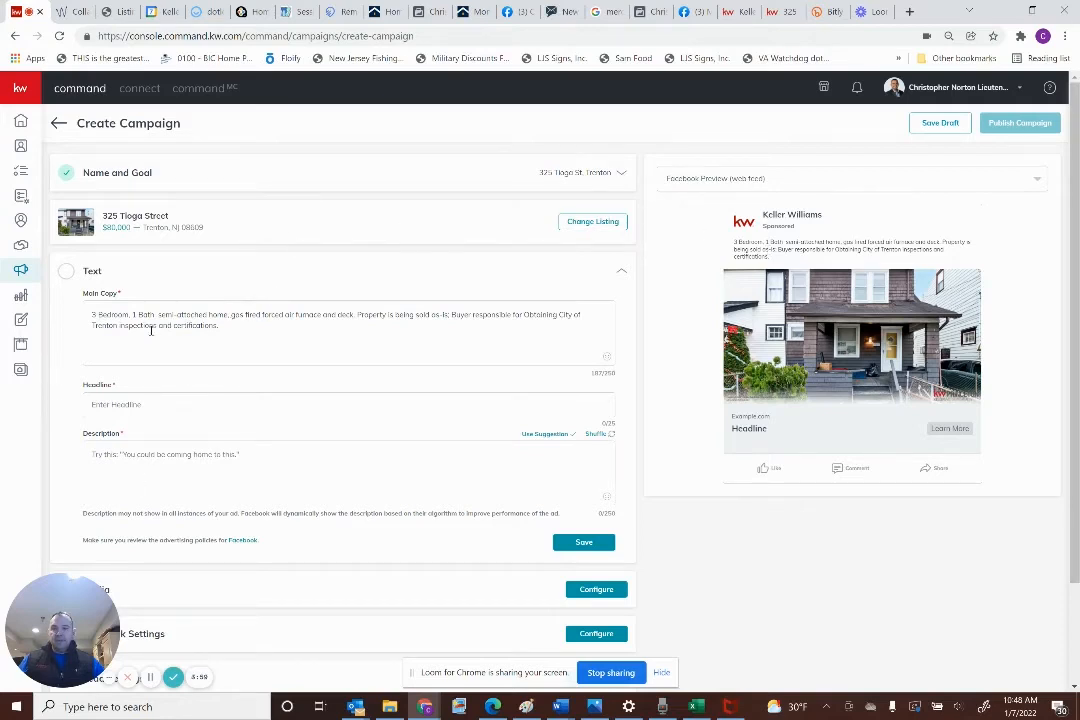
Enter the ad headline 'Great Investment!', trimming it to fit the character limit
{"action": "left_click", "coordinate": [159, 413]}
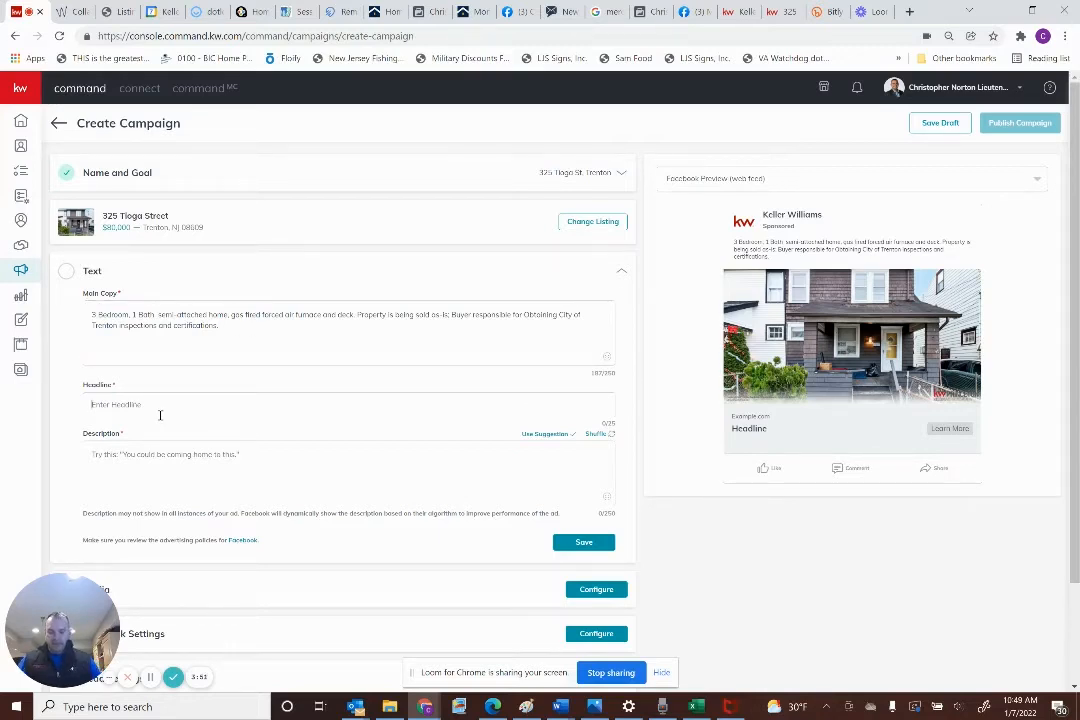
{"action": "type", "text": "G"}
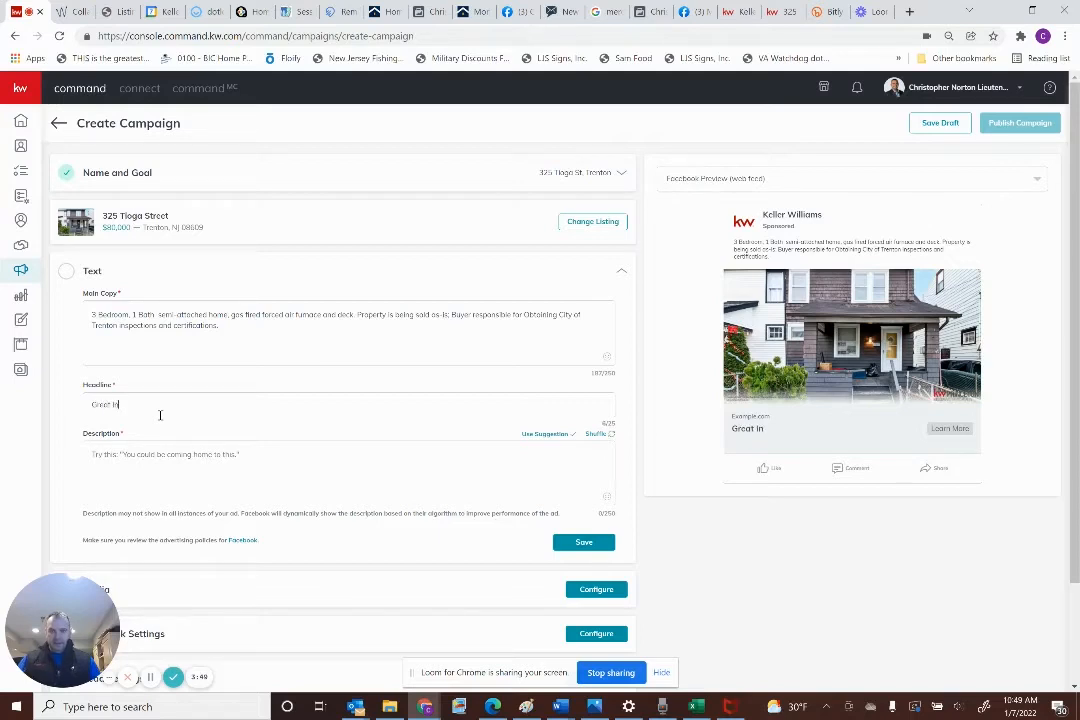
{"action": "type", "text": "reat Investment Opp"}
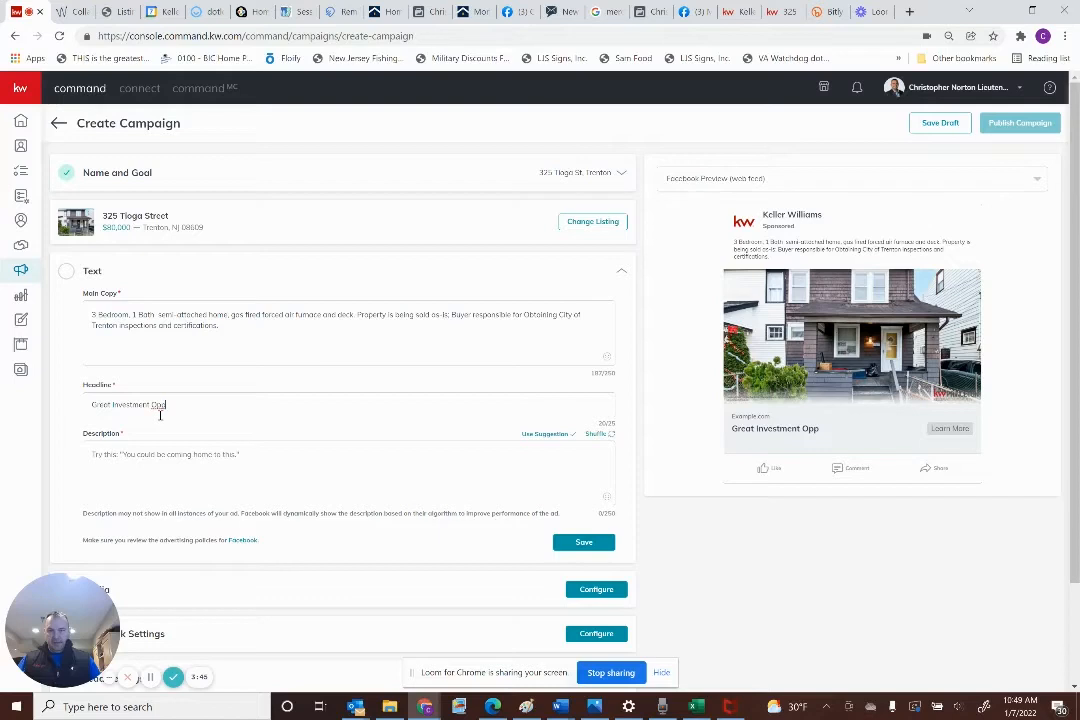
{"action": "type", "text": "ortun"}
{"action": "key", "text": "BackSpace"}
{"action": "key", "text": "BackSpace"}
{"action": "key", "text": "BackSpace"}
{"action": "key", "text": "BackSpace"}
{"action": "key", "text": "BackSpace"}
{"action": "key", "text": "BackSpace"}
{"action": "key", "text": "BackSpace"}
{"action": "left_click", "coordinate": [242, 326]}
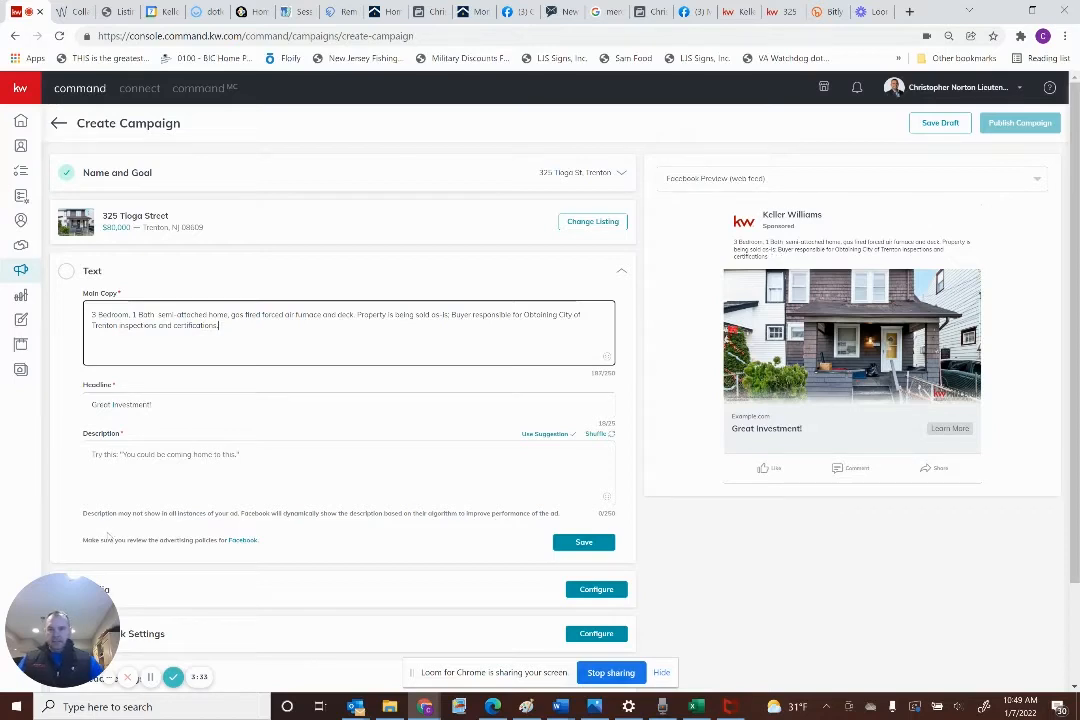
Write the description 'This is a fantastic opportunity for an…!', fixing 'fanastic' via spellcheck
{"action": "left_click", "coordinate": [160, 460]}
{"action": "type", "text": "Th"}
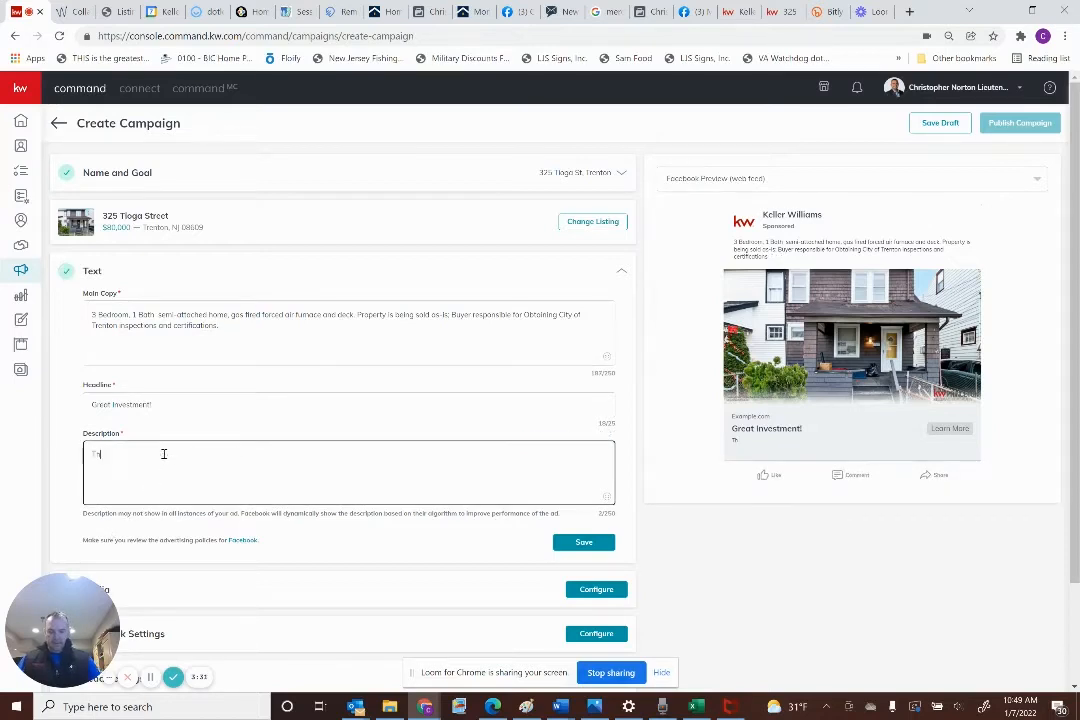
{"action": "type", "text": "is is a"}
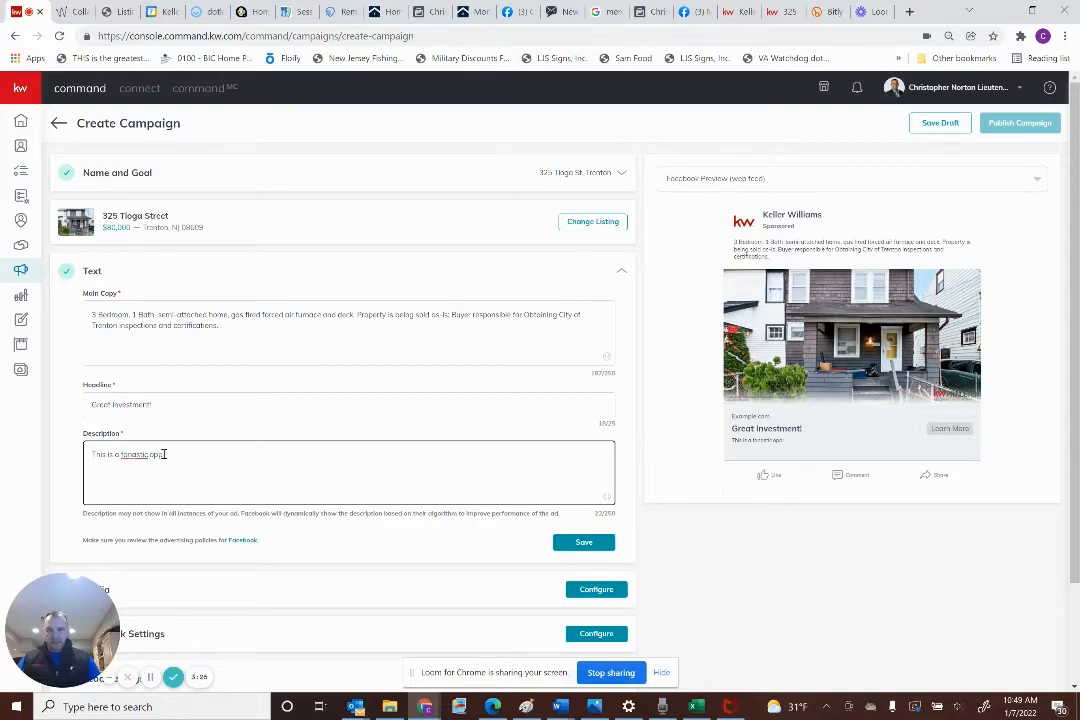
{"action": "type", "text": "fanastic oppor"}
{"action": "right_click", "coordinate": [125, 455]}
{"action": "left_click", "coordinate": [155, 465]}
{"action": "type", "text": "rtunity "}
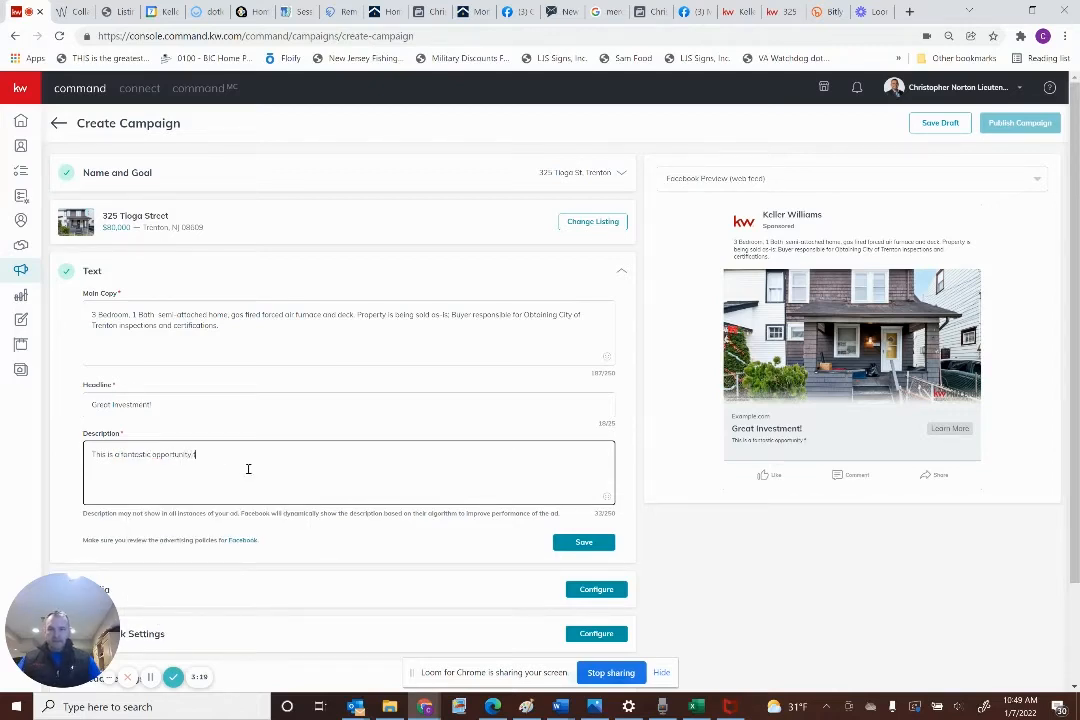
{"action": "type", "text": "for an investor or first time buyer"}
{"action": "type", "text": "!"}
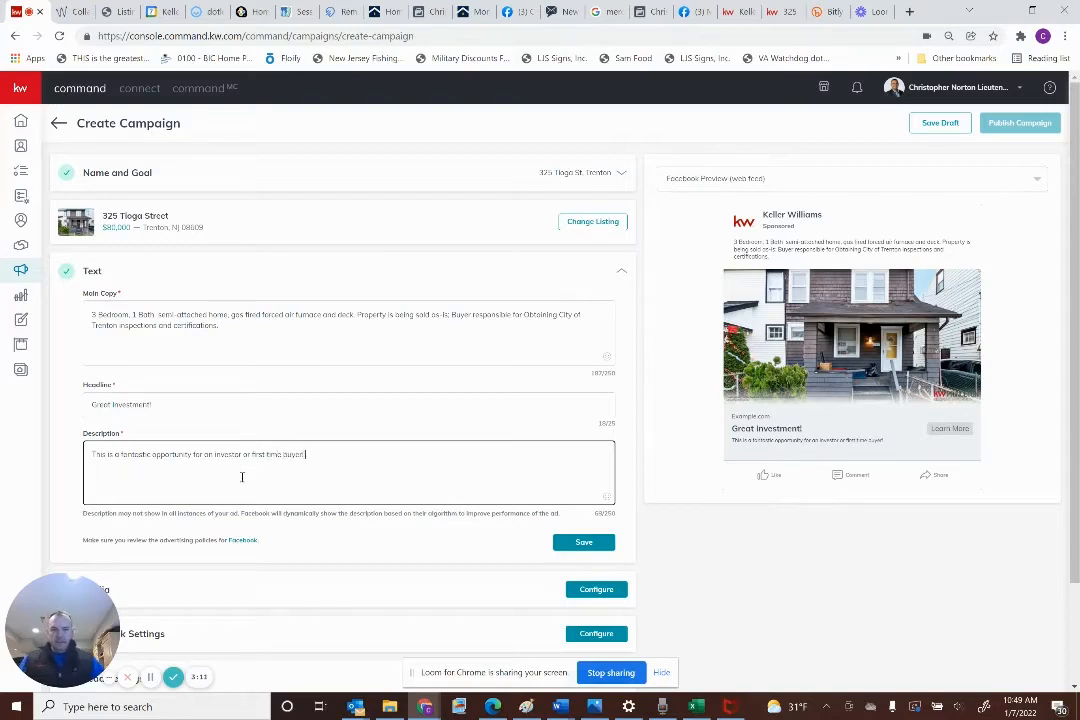
Add house emojis at the start and end of the description
{"action": "left_click", "coordinate": [605, 497]}
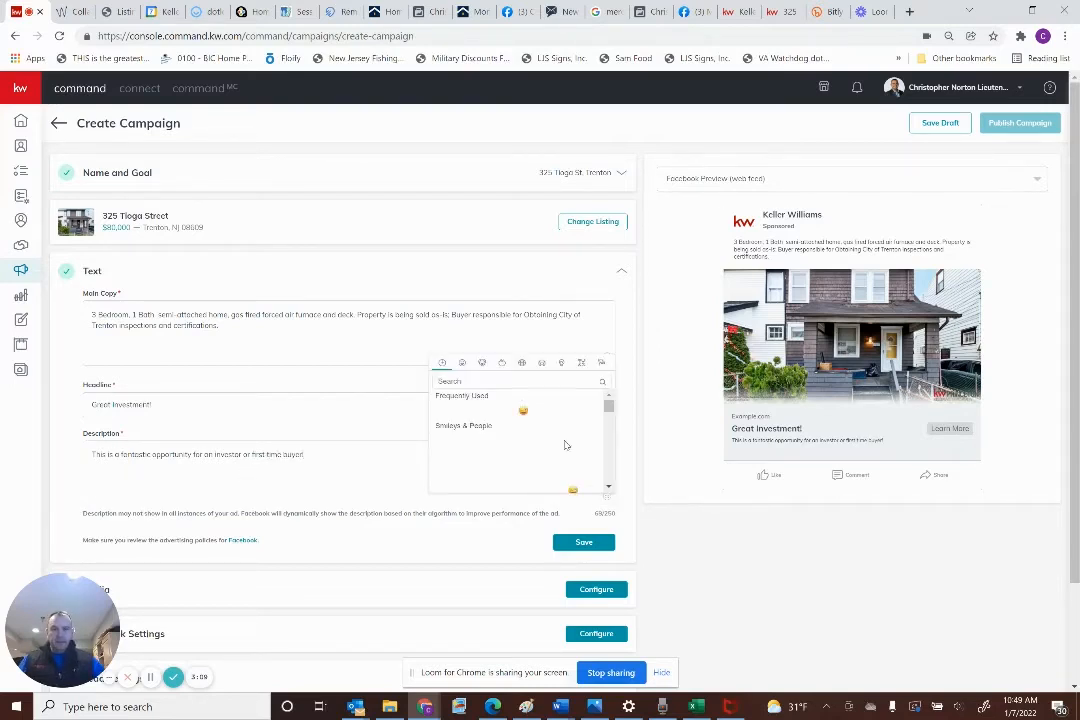
{"action": "type", "text": "house"}
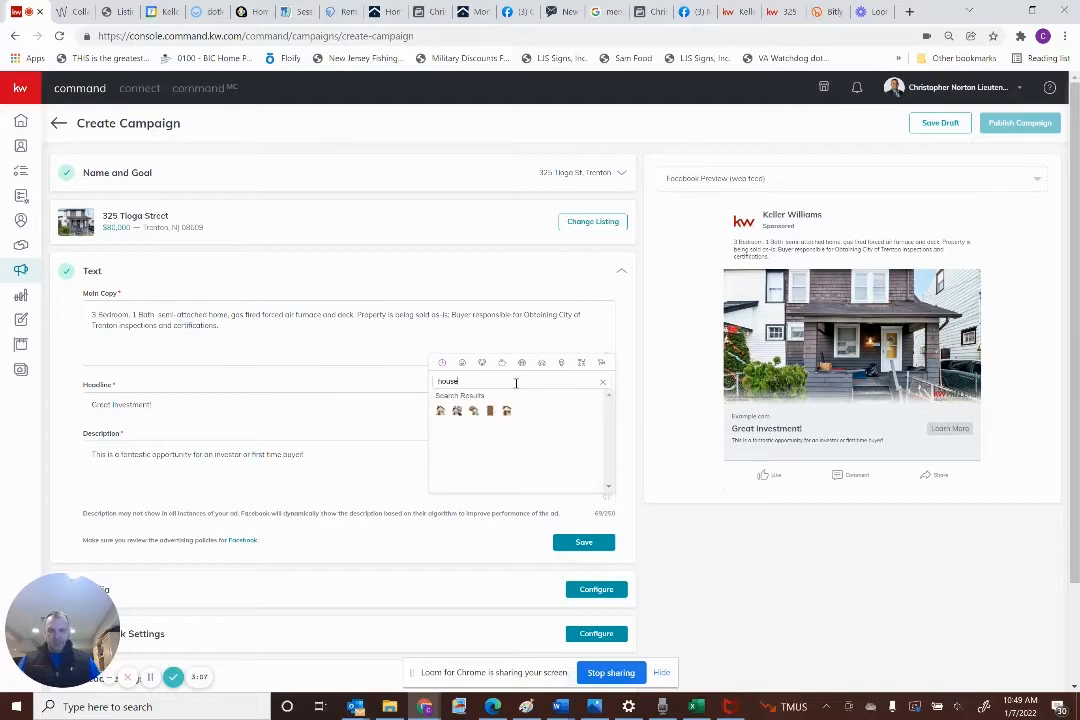
{"action": "left_click", "coordinate": [441, 411]}
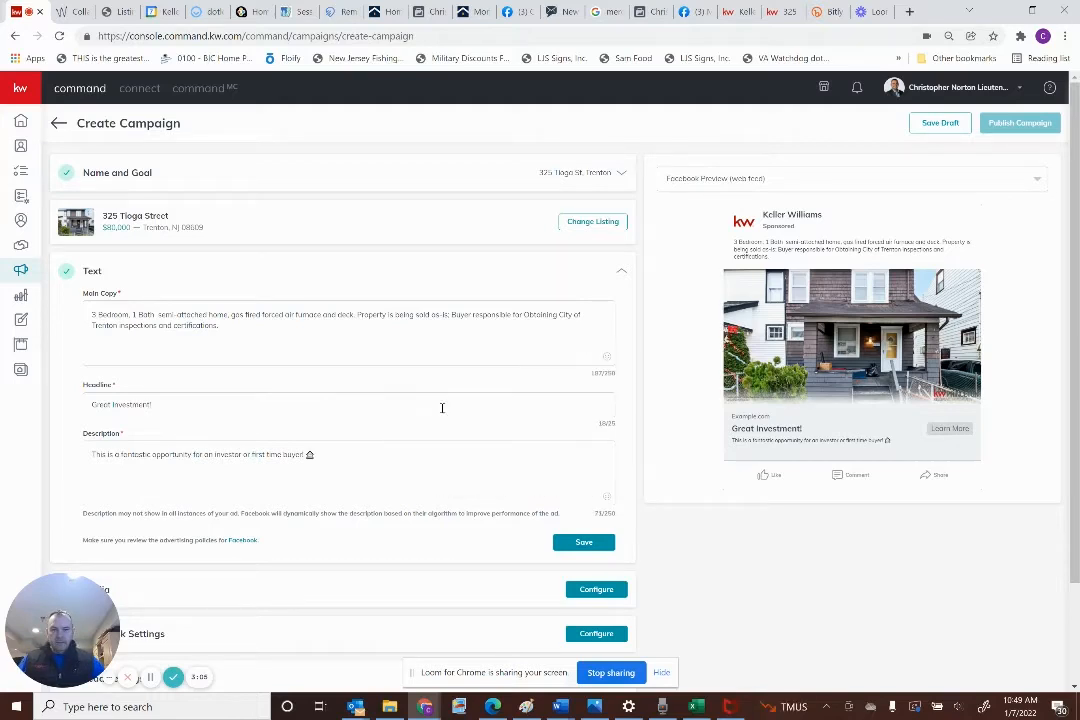
{"action": "double_click", "coordinate": [310, 454]}
{"action": "key", "text": "ctrl+c"}
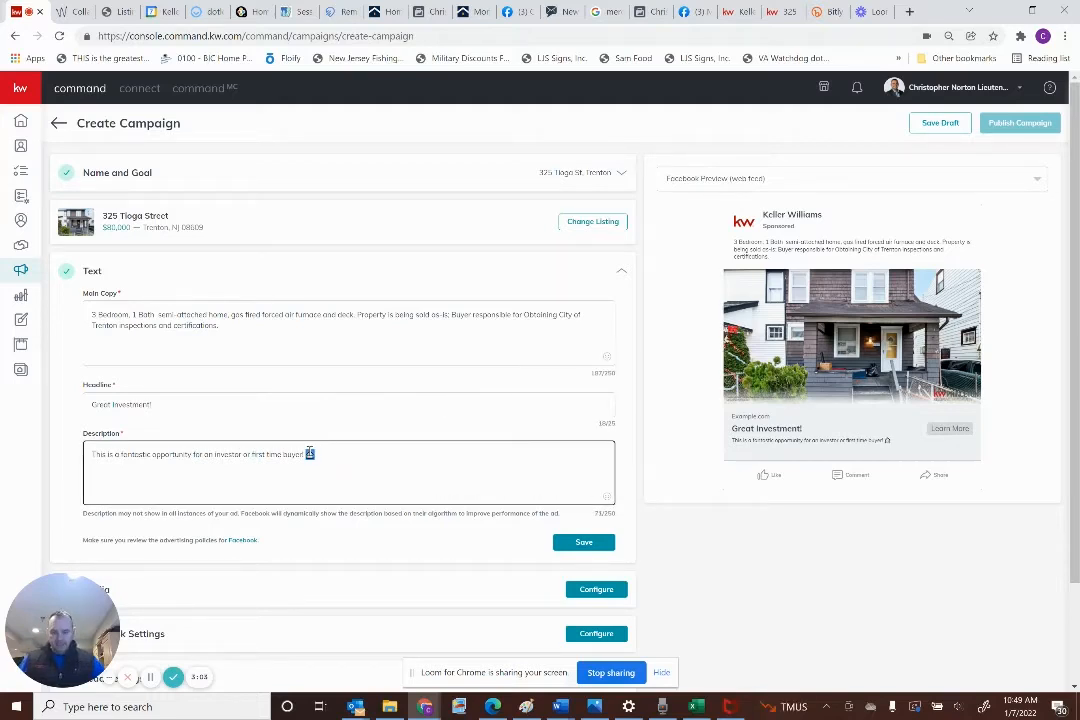
{"action": "left_click", "coordinate": [91, 454]}
{"action": "key", "text": "ctrl+v"}
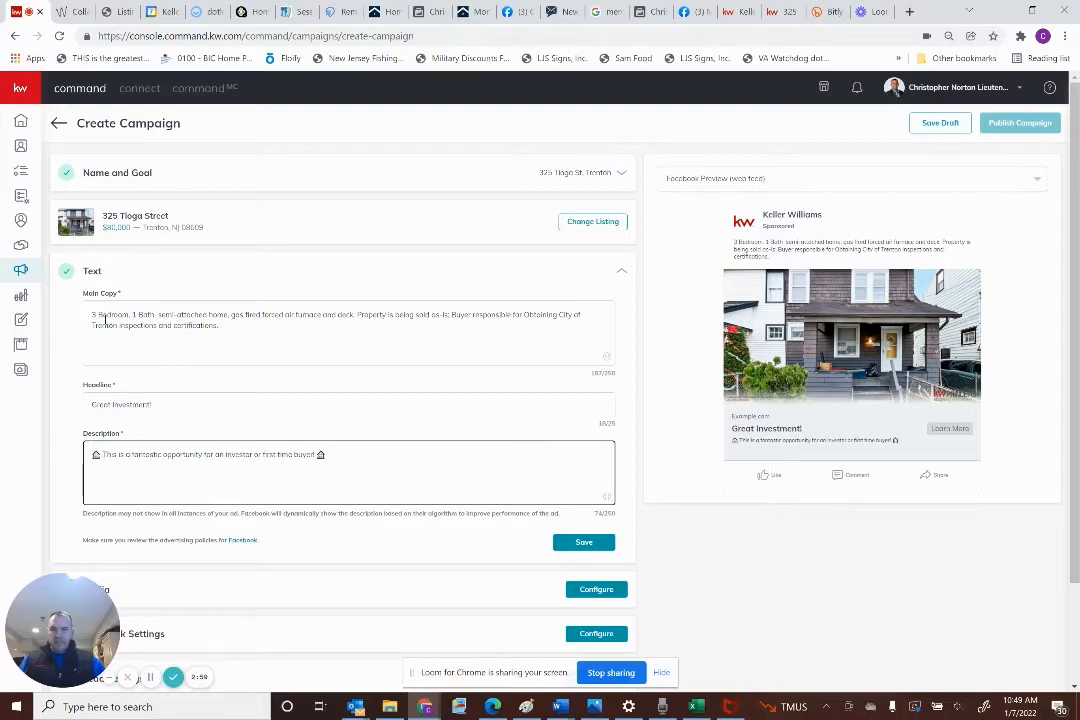
Add house emojis after the headline and around the main copy, then save the ad text
{"action": "left_click", "coordinate": [93, 313]}
{"action": "left_click", "coordinate": [180, 405]}
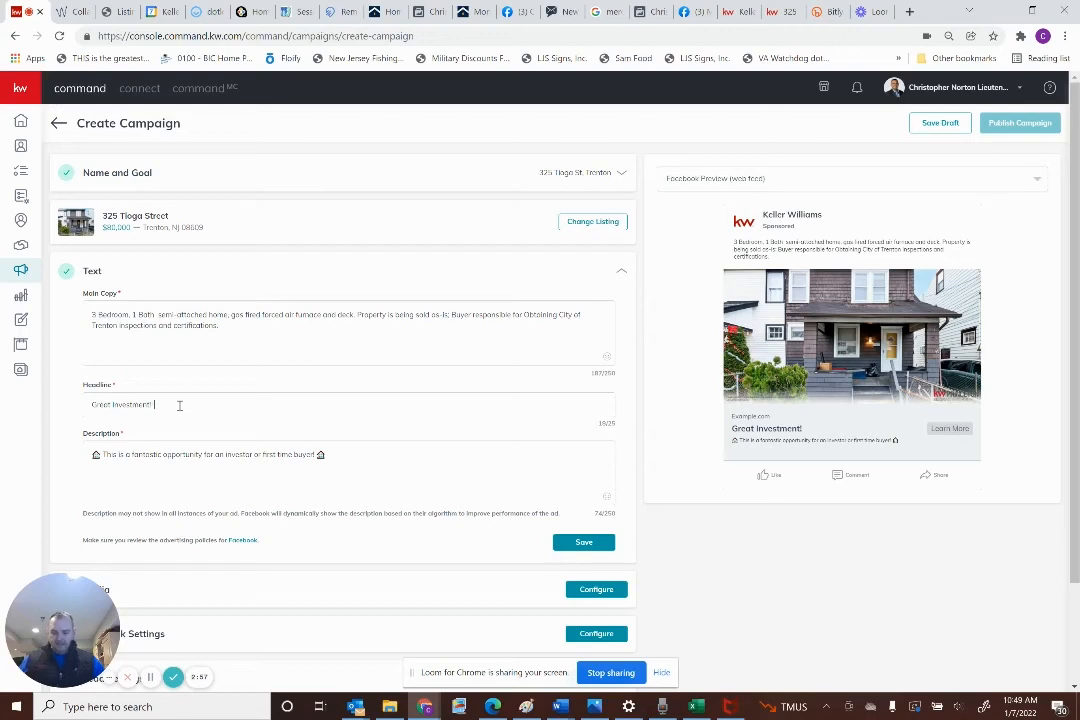
{"action": "key", "text": "ctrl+v"}
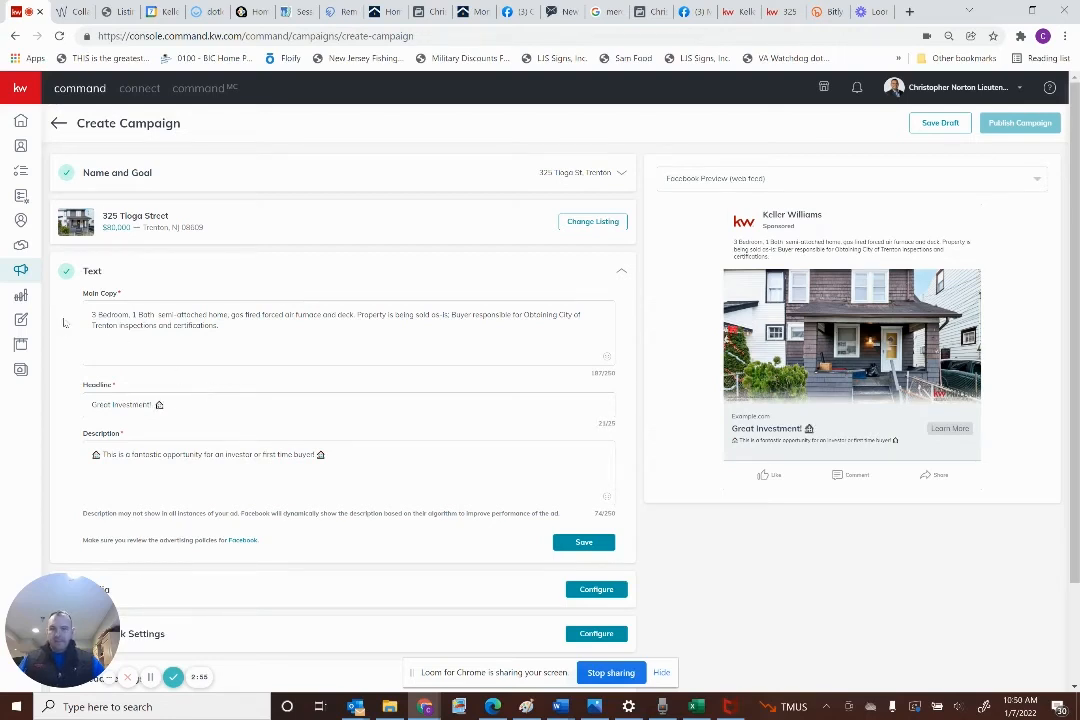
{"action": "left_click", "coordinate": [169, 326]}
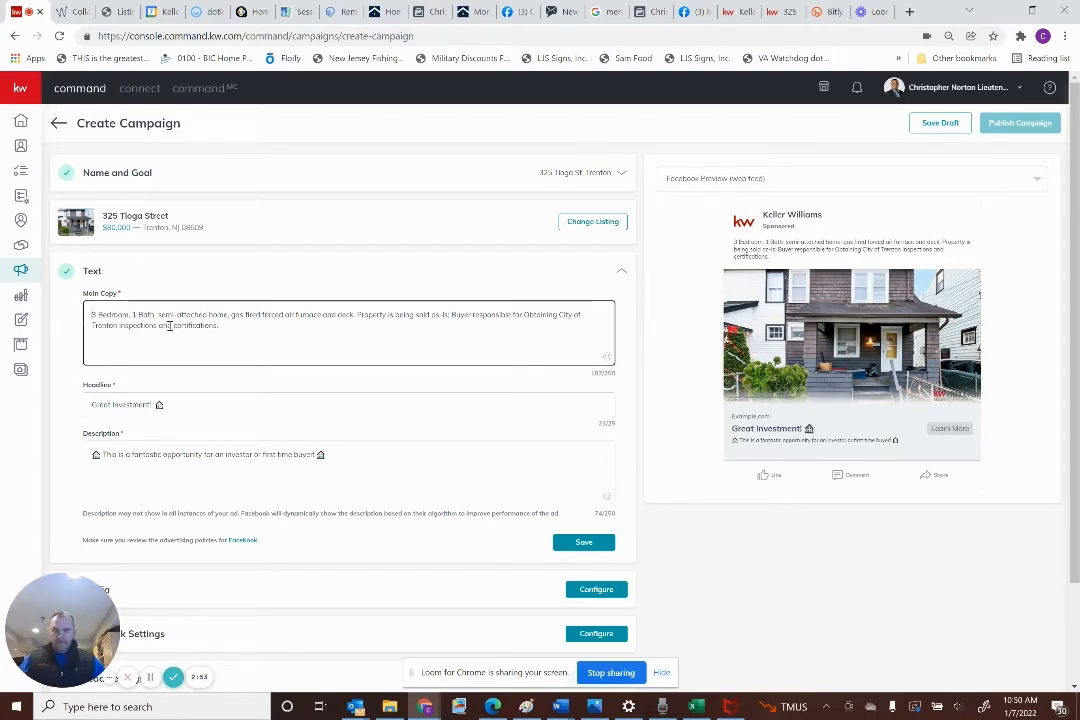
{"action": "key", "text": "ctrl+v"}
{"action": "key", "text": "ctrl+v"}
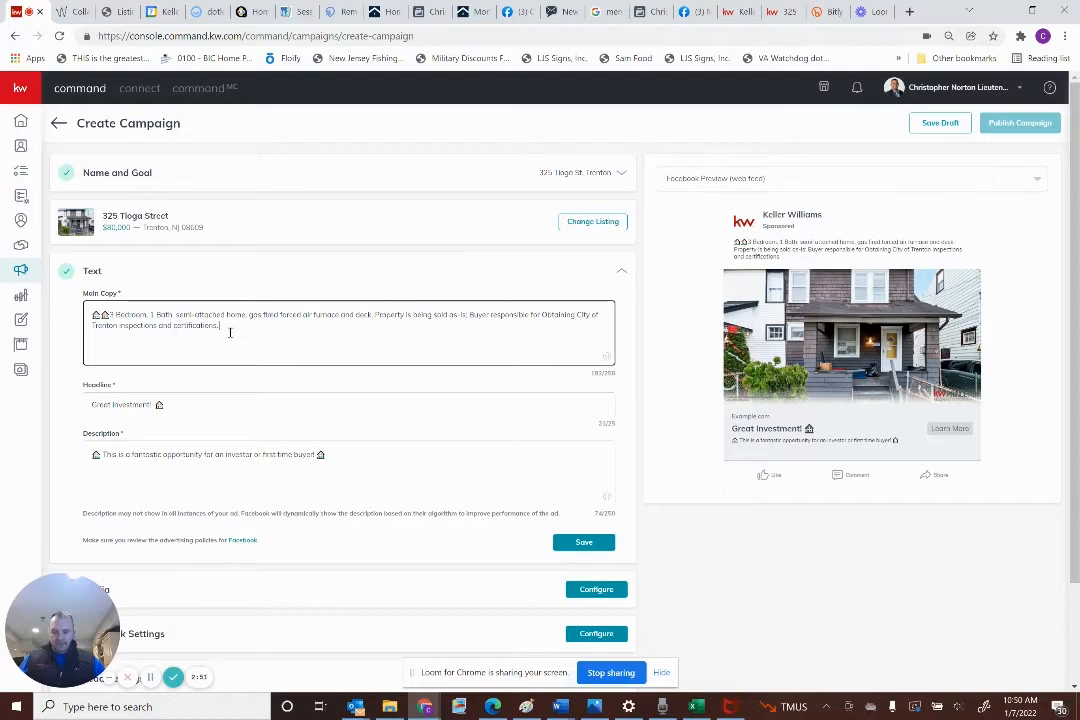
{"action": "key", "text": "ctrl+v"}
{"action": "key", "text": "ctrl+v"}
{"action": "left_click", "coordinate": [588, 543]}
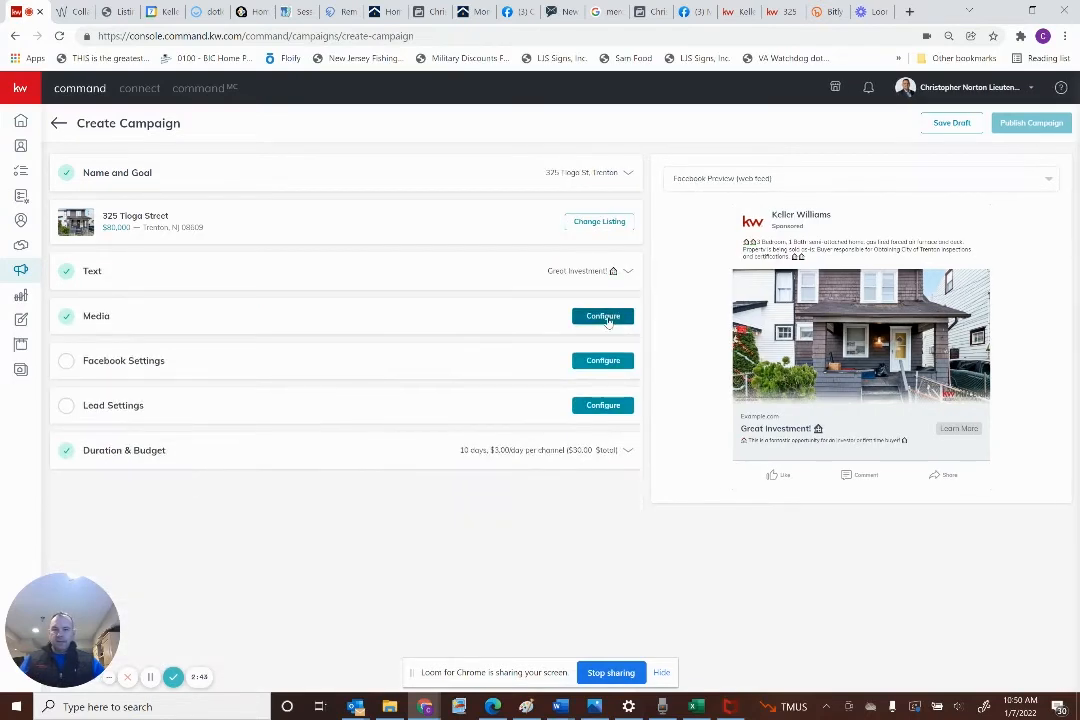
Include the ownership statement in the Media settings and save them
{"action": "left_click", "coordinate": [603, 317]}
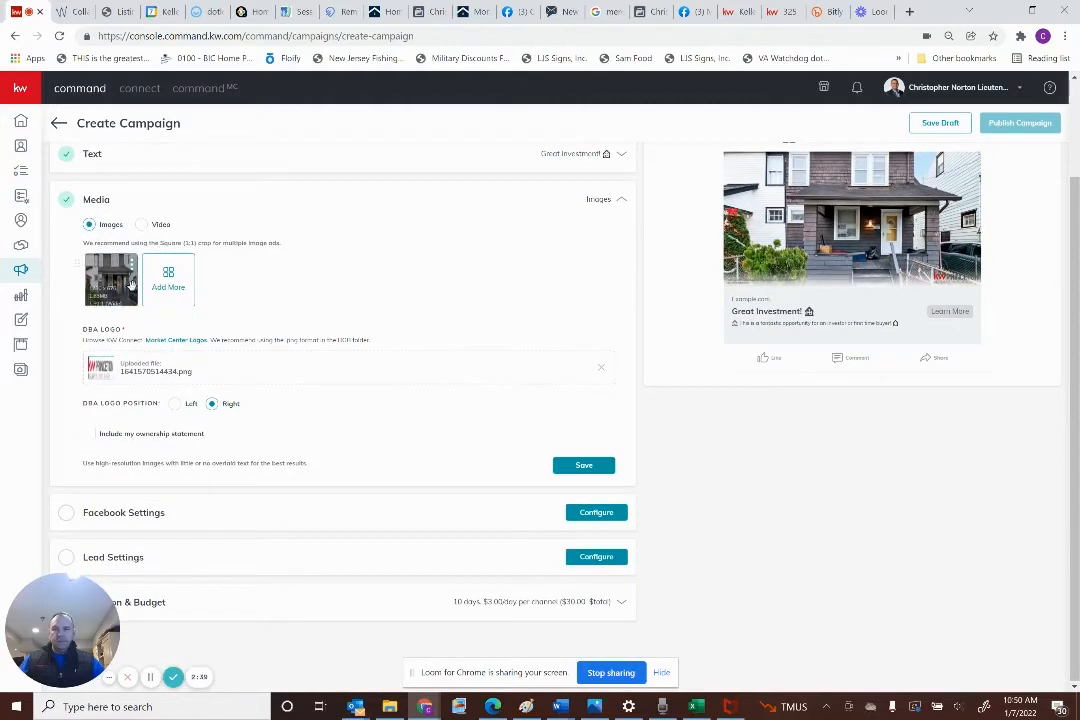
{"action": "left_click", "coordinate": [104, 434]}
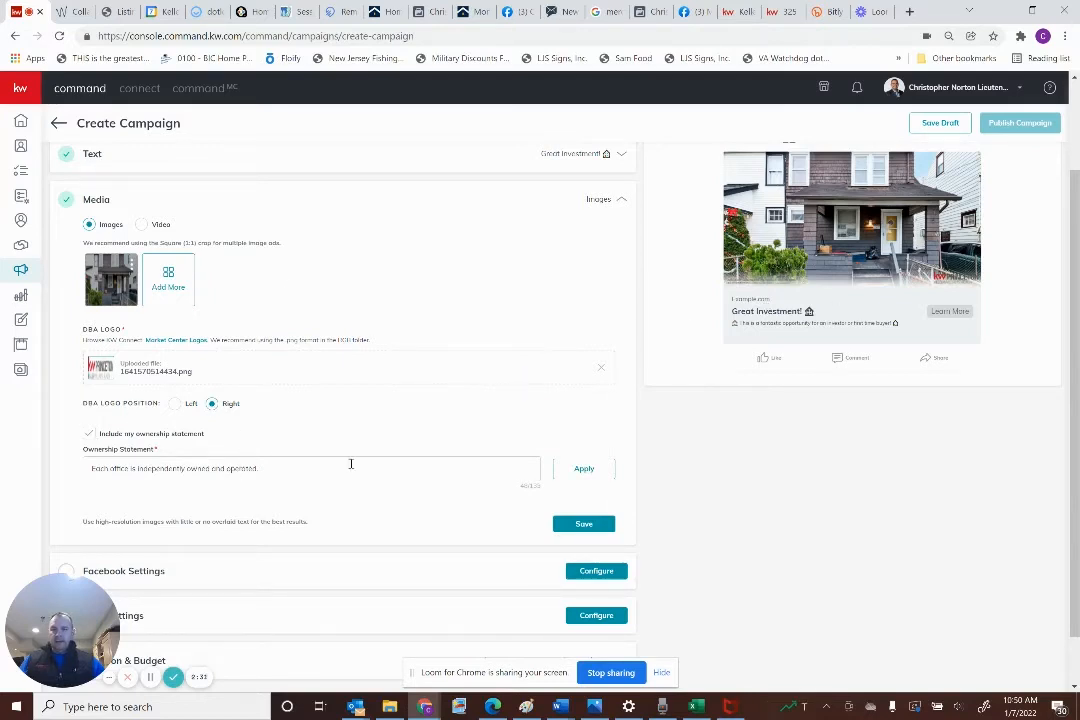
{"action": "left_click", "coordinate": [583, 523]}
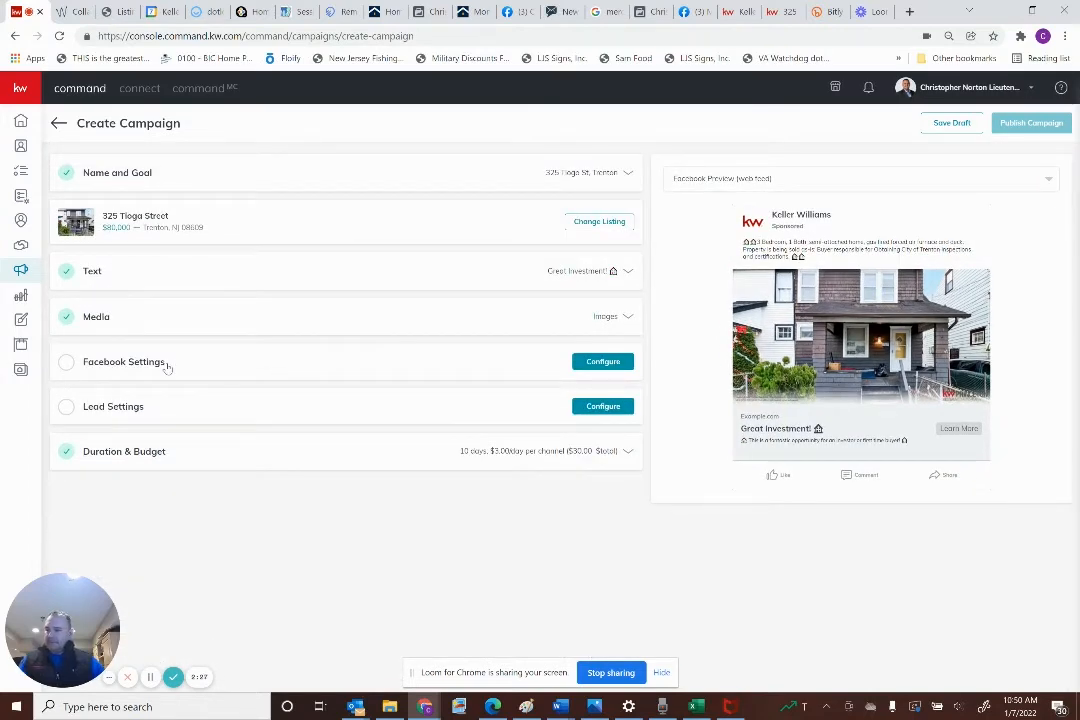
Choose the Keller Williams of Princeton page and the Facebook Lead Generation Form destination, then switch to Bitly
{"action": "left_click", "coordinate": [592, 361]}
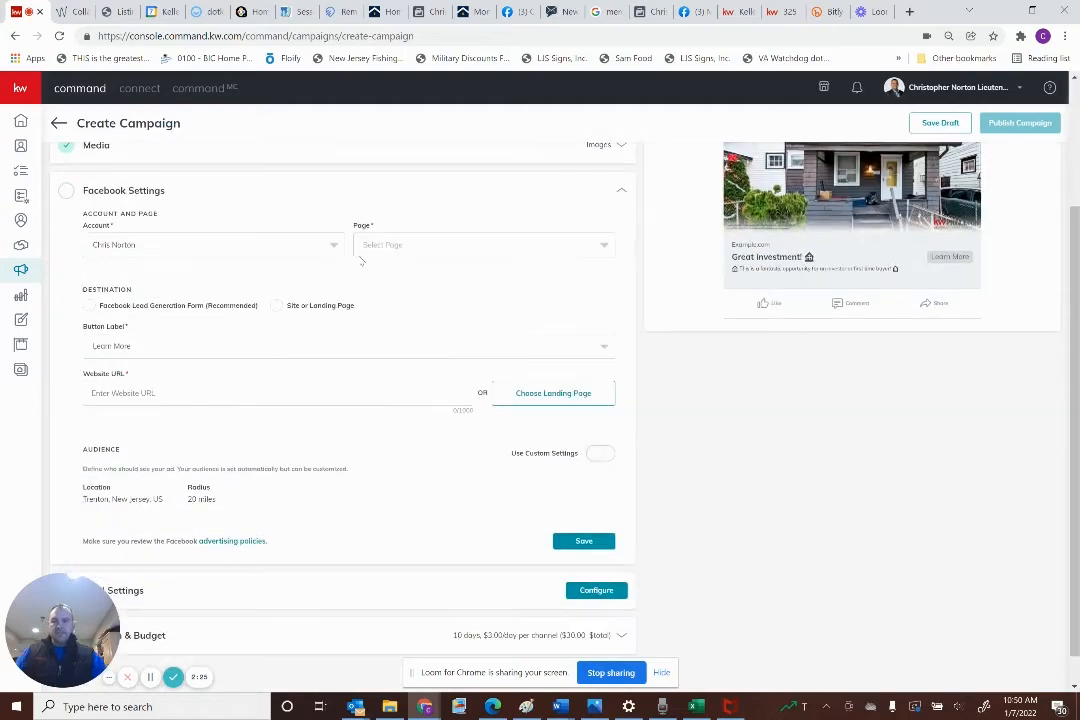
{"action": "left_click", "coordinate": [436, 245]}
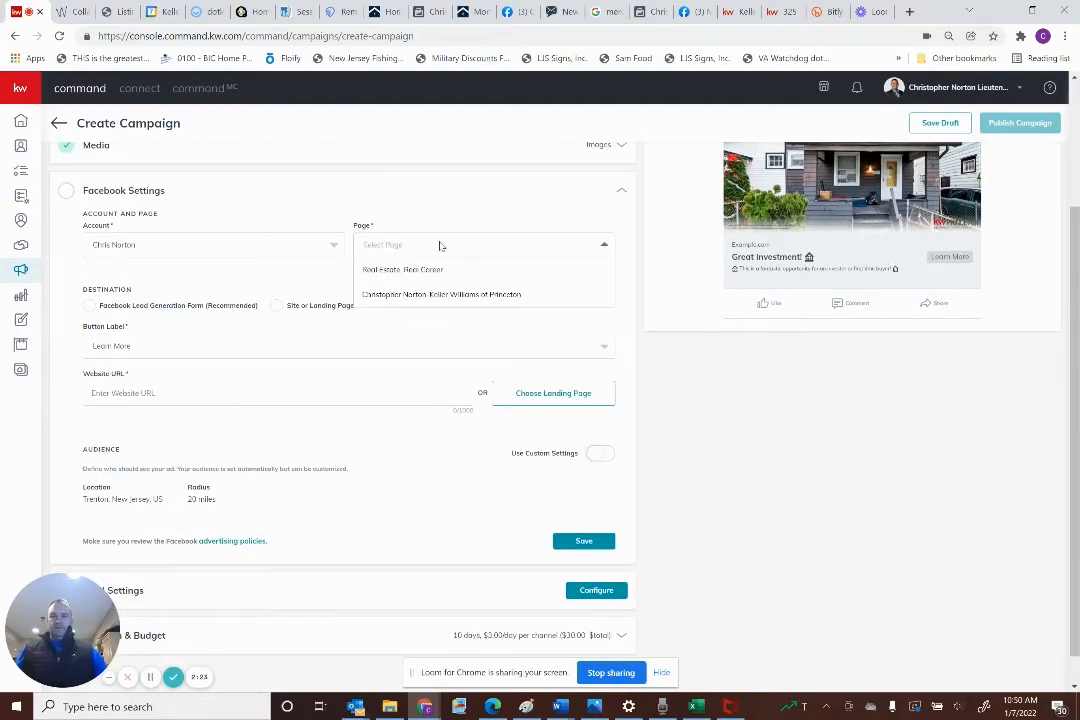
{"action": "left_click", "coordinate": [419, 296]}
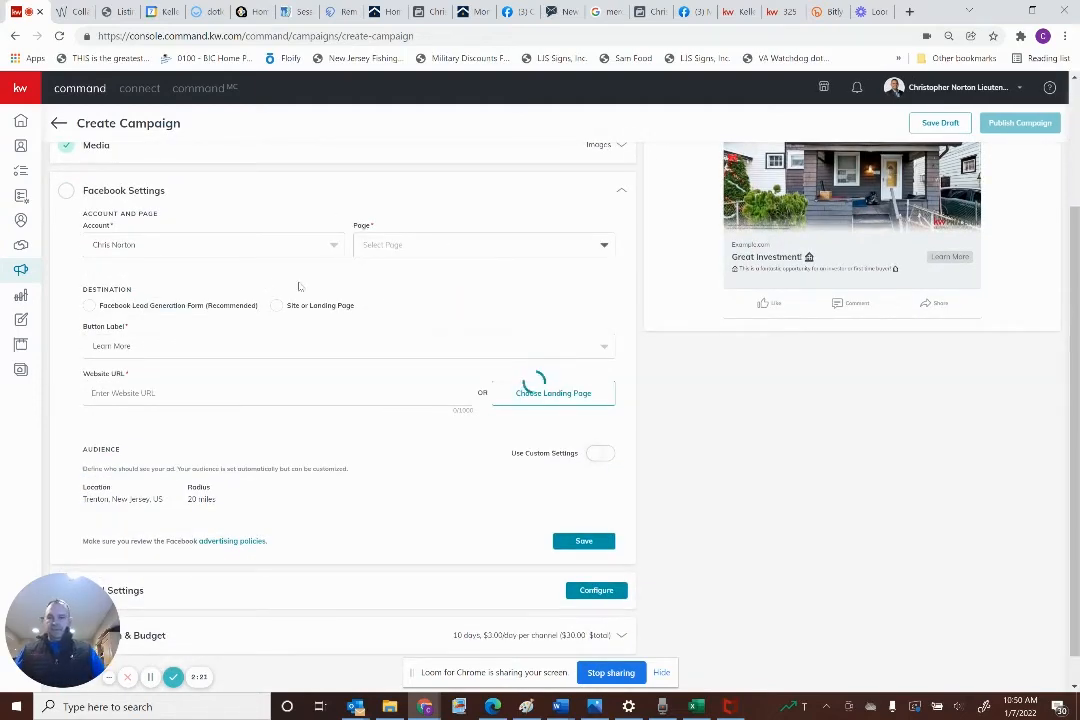
{"action": "left_click", "coordinate": [90, 306]}
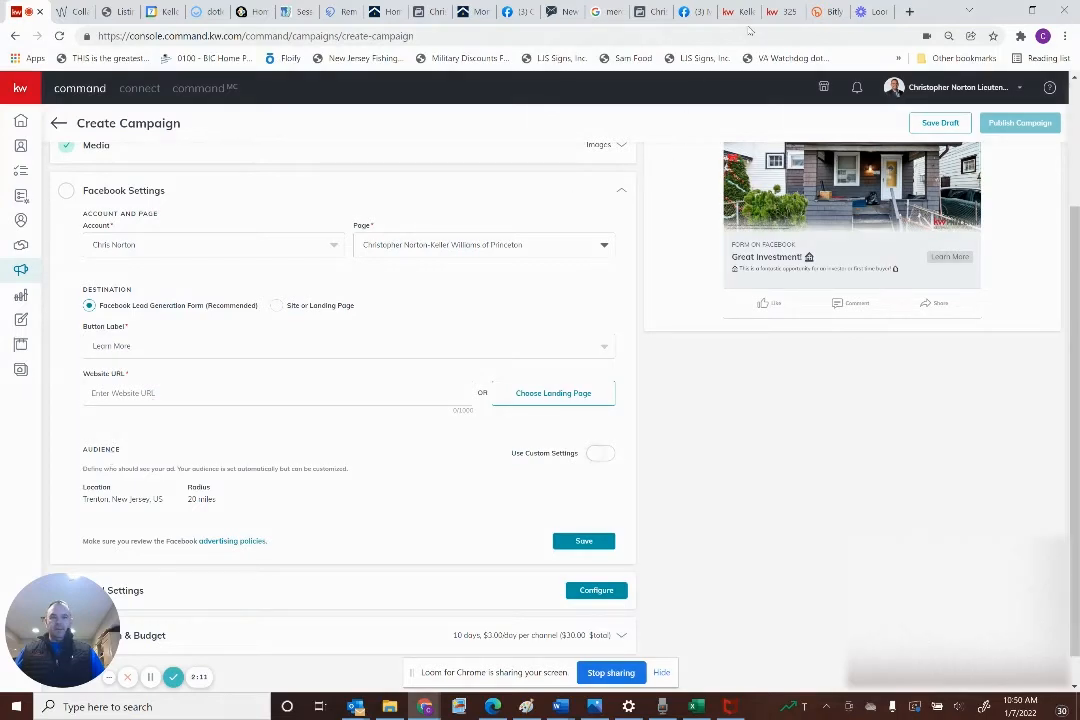
{"action": "left_click", "coordinate": [830, 11]}
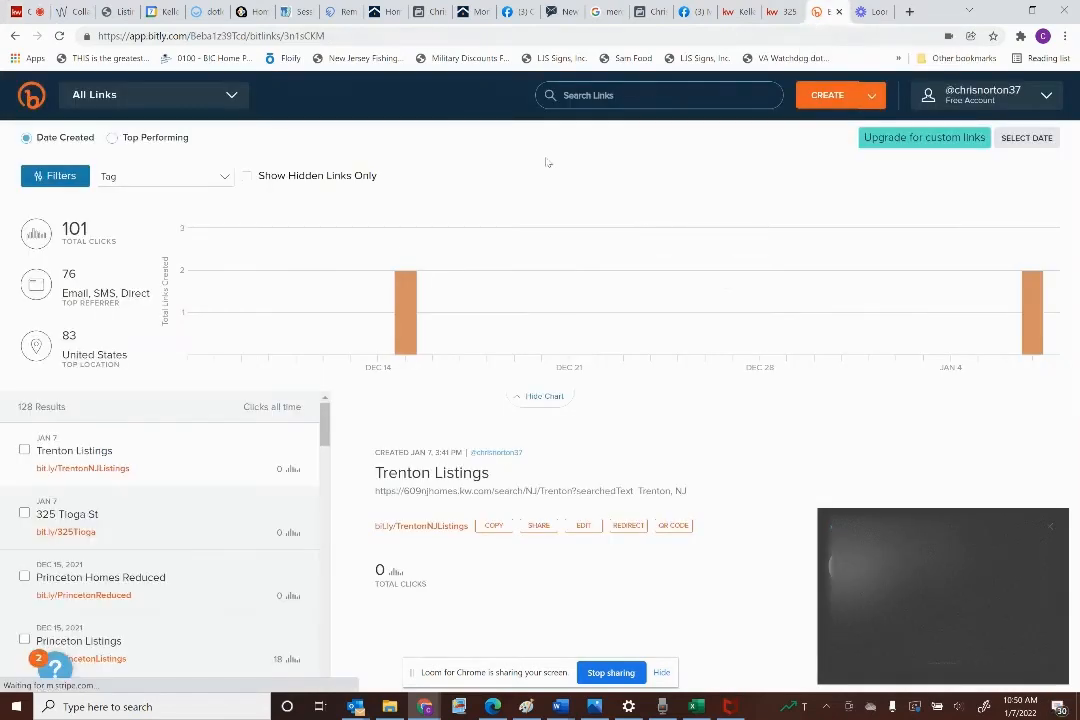
{"action": "left_click", "coordinate": [205, 518]}
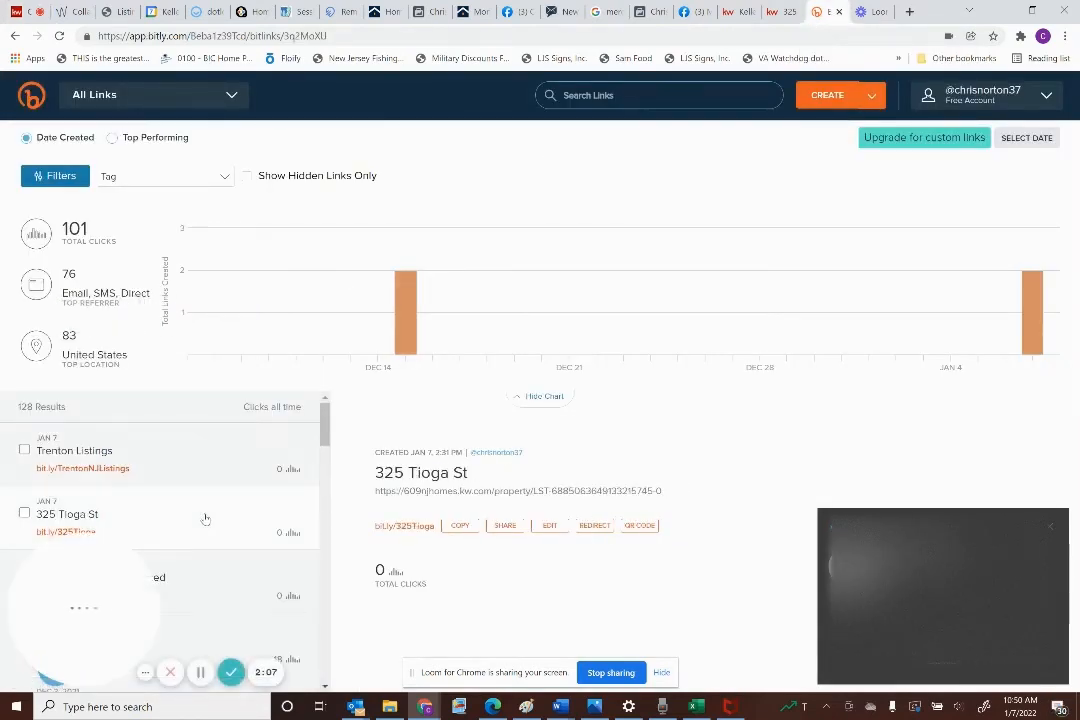
{"action": "left_click", "coordinate": [460, 525]}
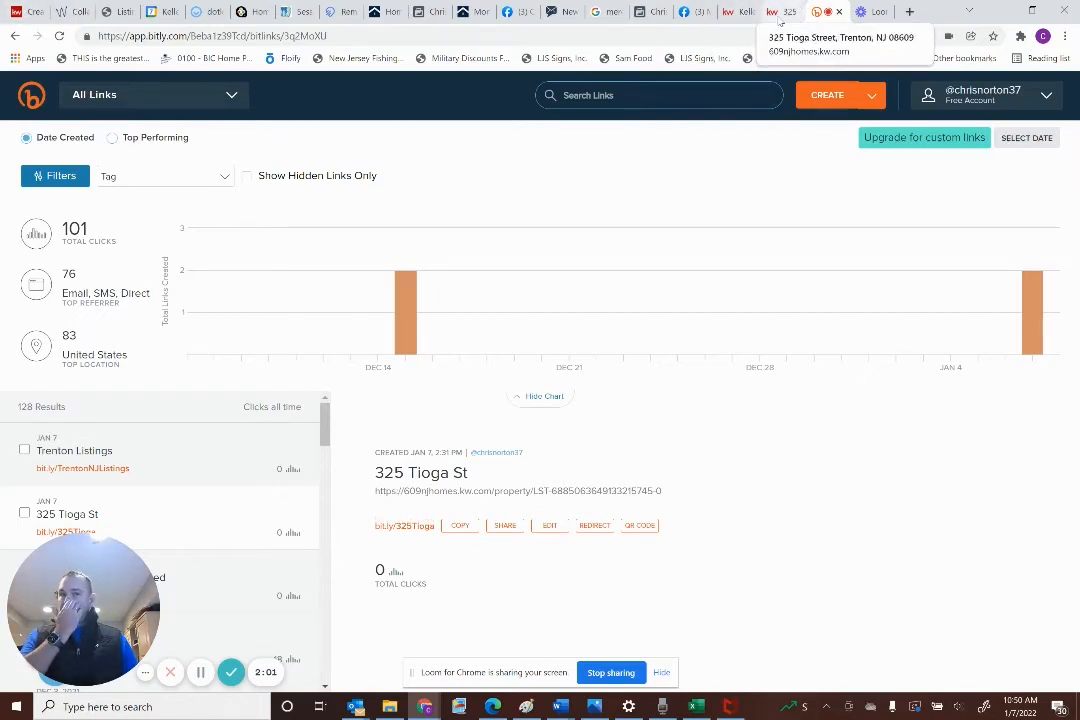
{"action": "left_click", "coordinate": [25, 11]}
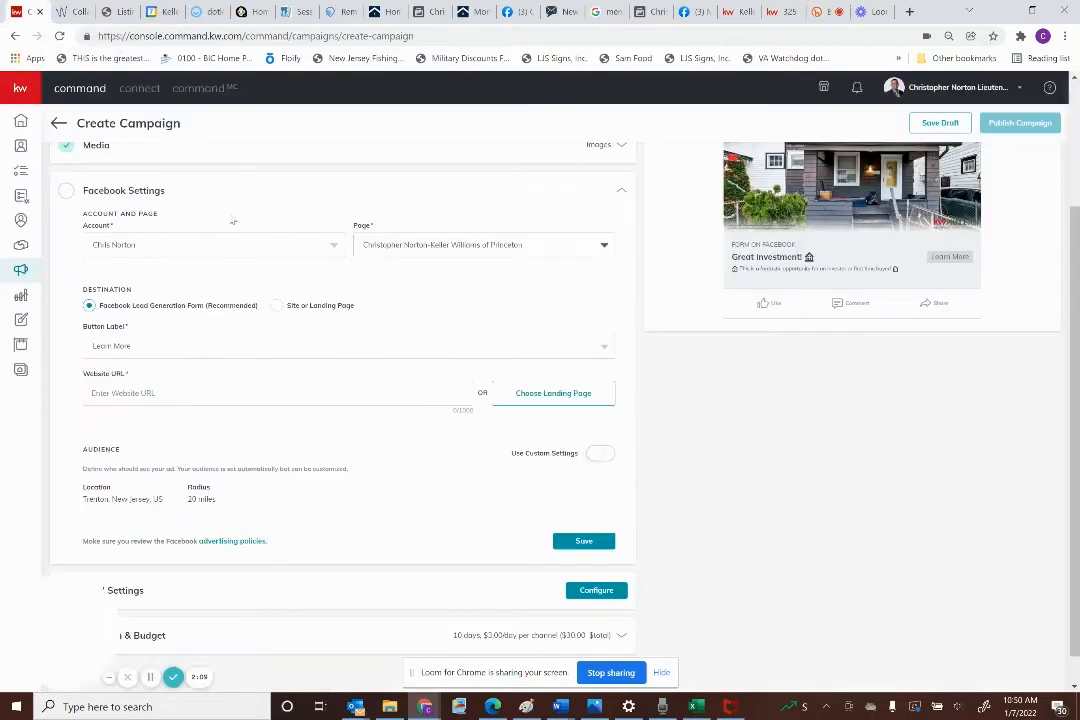
{"action": "left_click", "coordinate": [275, 390]}
{"action": "key", "text": "ctrl+v"}
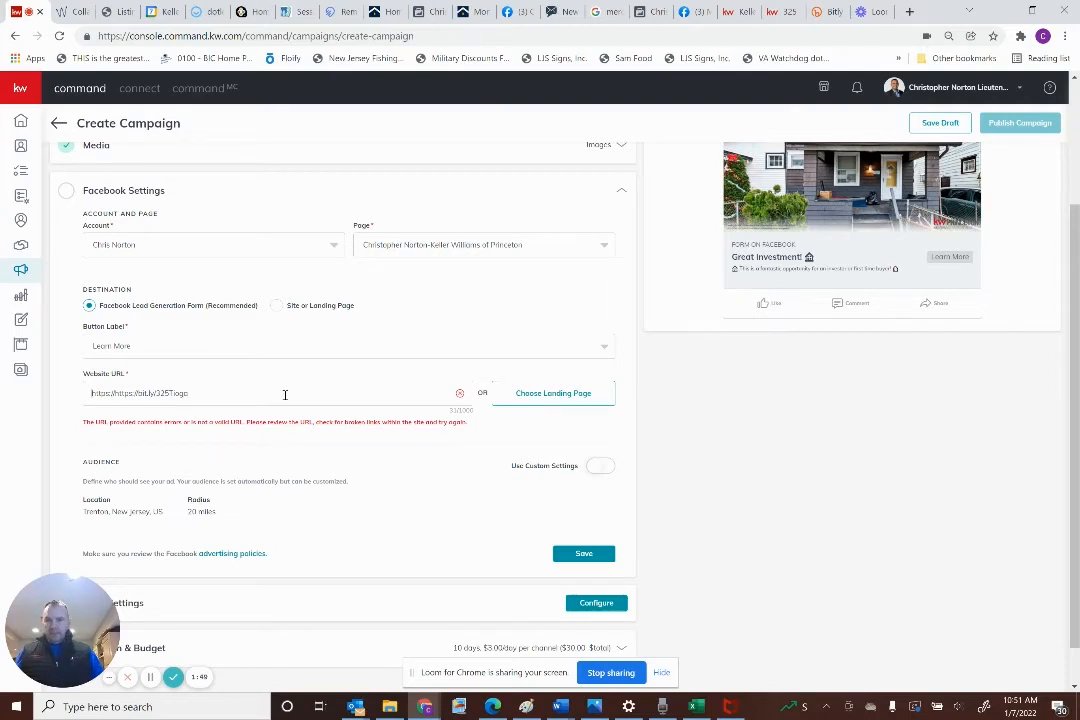
{"action": "key", "text": "shift+Right"}
{"action": "key", "text": "shift+Right"}
{"action": "key", "text": "shift+Right"}
{"action": "key", "text": "shift+Right"}
{"action": "key", "text": "BackSpace"}
{"action": "key", "text": "Delete"}
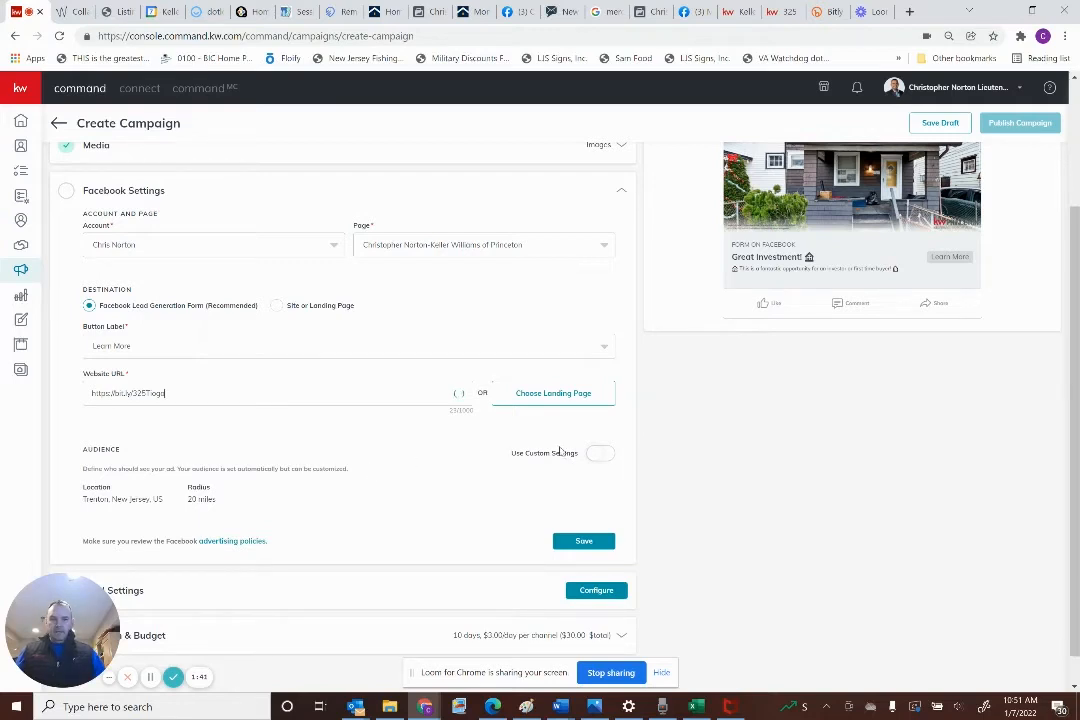
{"action": "left_click", "coordinate": [600, 453]}
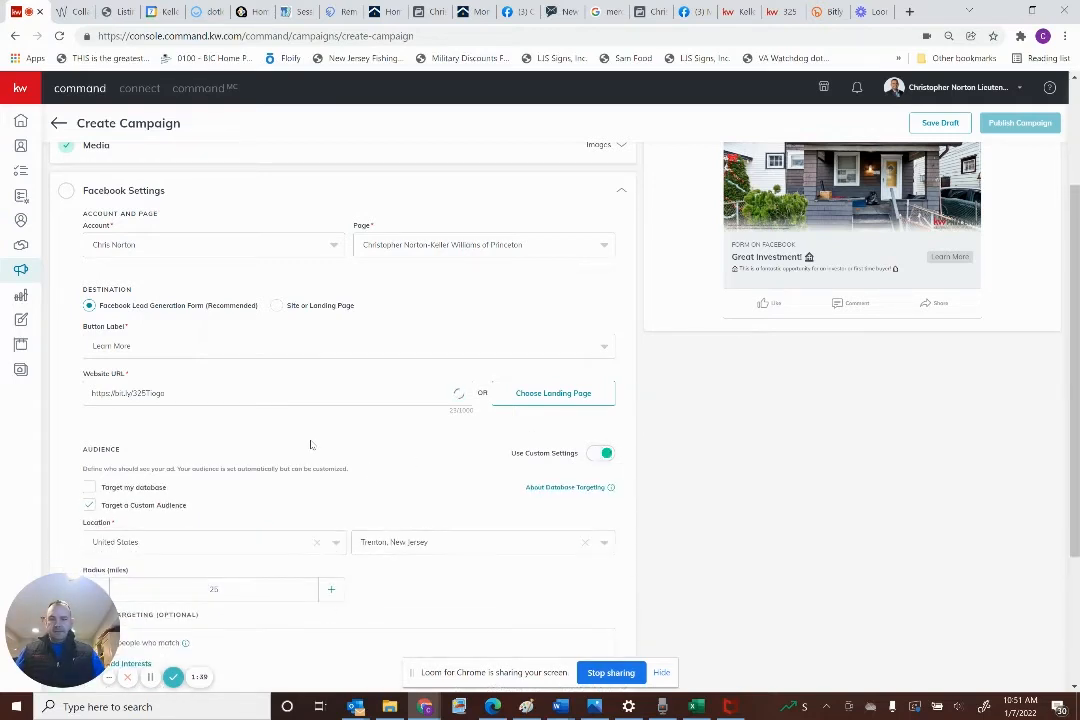
{"action": "scroll", "coordinate": [310, 445], "scroll_direction": "down", "scroll_amount": 2}
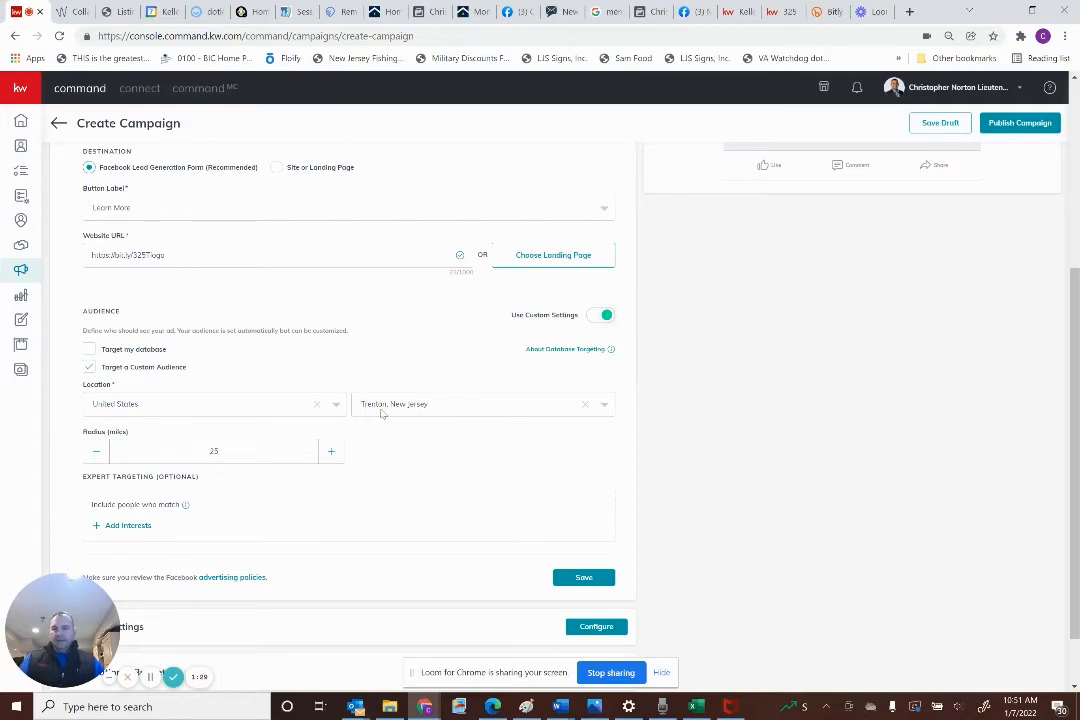
Search 'finance' and add Finance, Personal finance and Credit (finance) as audience interests
{"action": "left_click", "coordinate": [130, 526]}
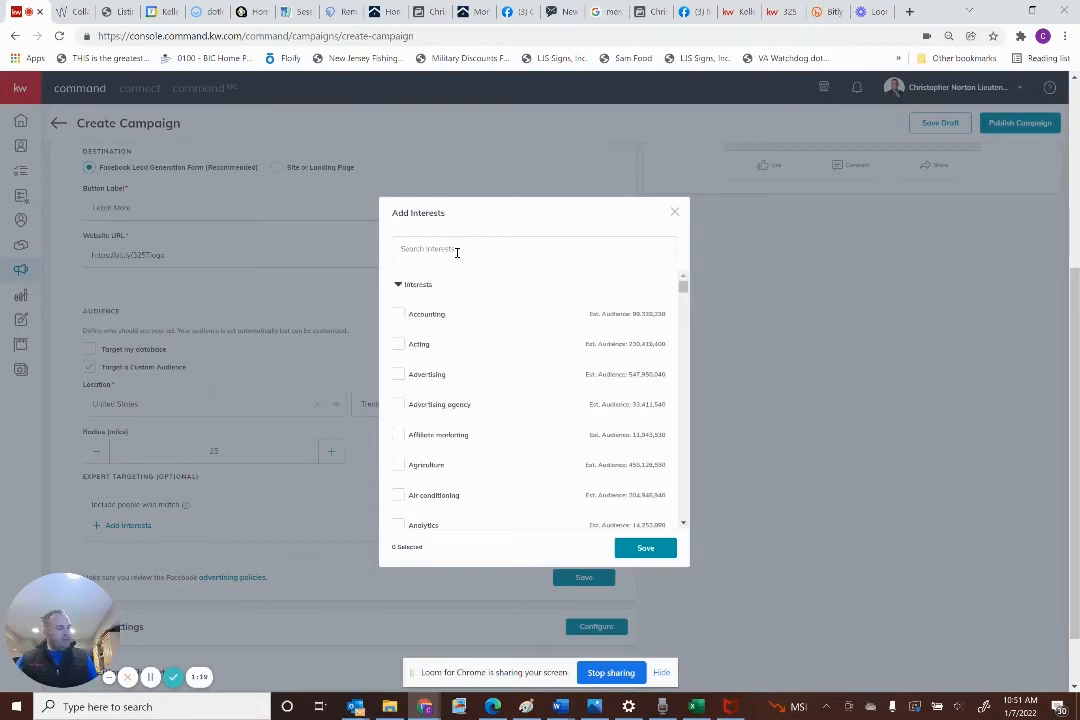
{"action": "left_click", "coordinate": [456, 252]}
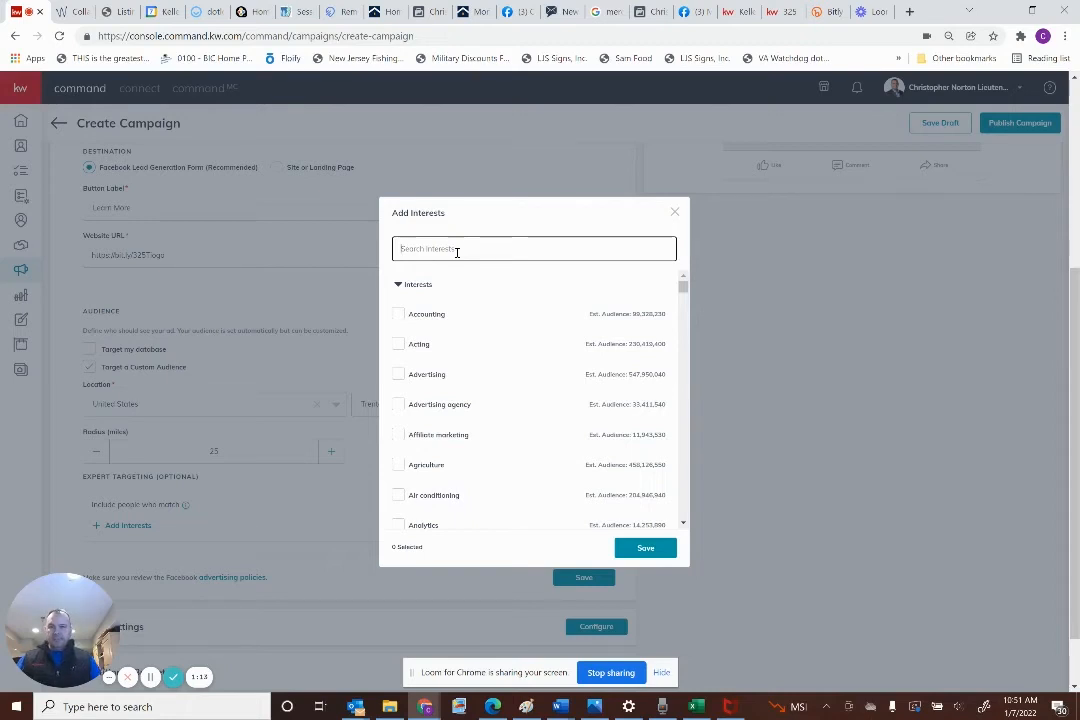
{"action": "type", "text": "finan"}
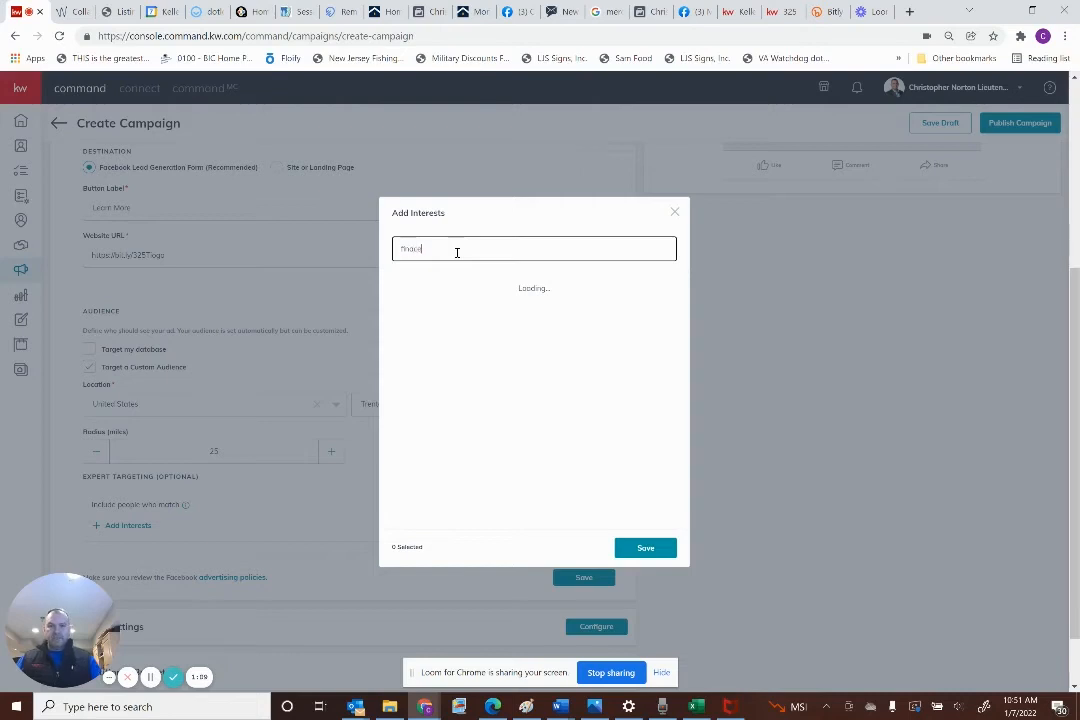
{"action": "type", "text": "ce"}
{"action": "key", "text": "BackSpace"}
{"action": "type", "text": "nanc"}
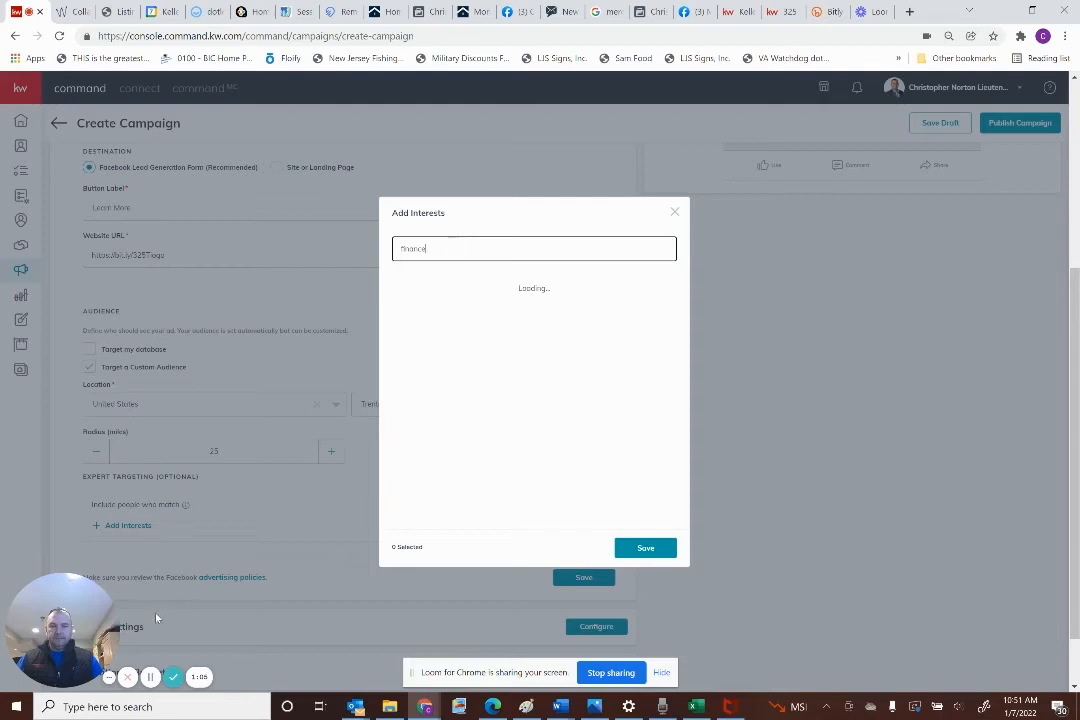
{"action": "left_click", "coordinate": [415, 285]}
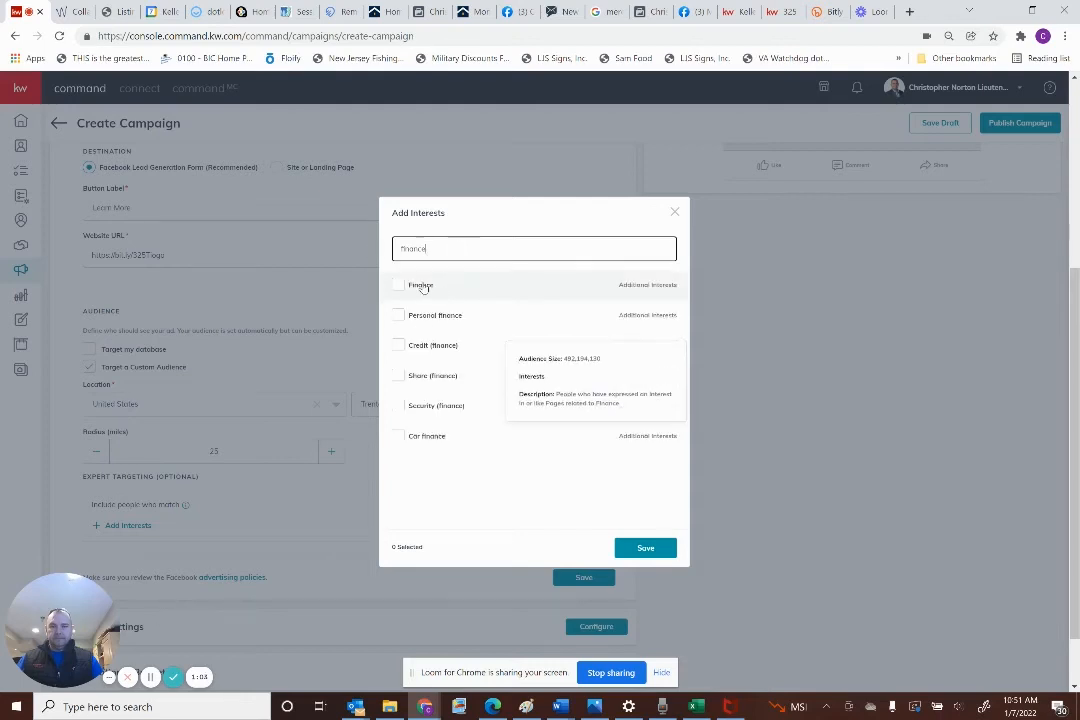
{"action": "left_click", "coordinate": [400, 315]}
{"action": "left_click", "coordinate": [400, 344]}
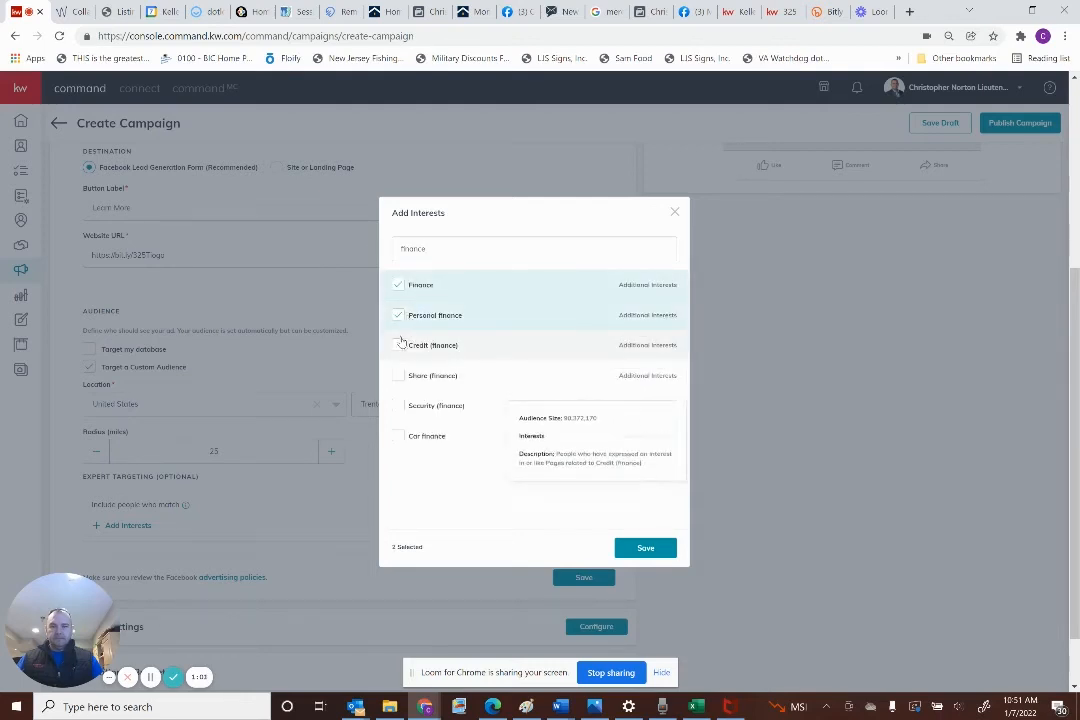
Search 'invest', add Investment, Investor and Real estate investing, and save the six interests
{"action": "left_click", "coordinate": [469, 250]}
{"action": "key", "text": "ctrl+a"}
{"action": "type", "text": "invest"}
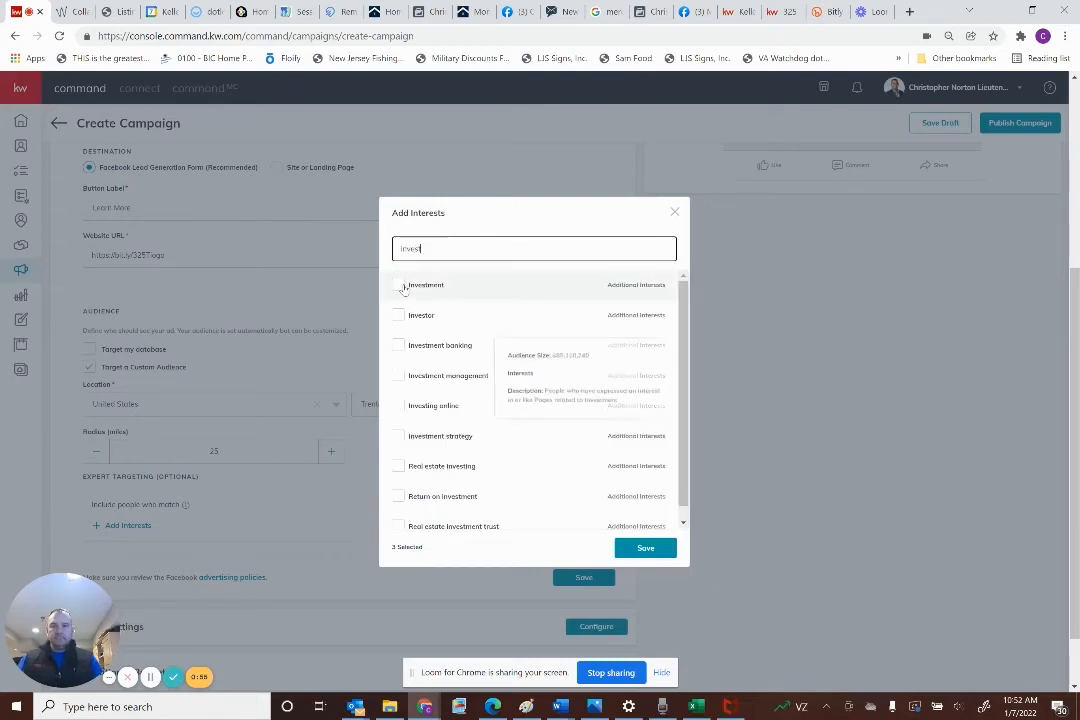
{"action": "left_click", "coordinate": [399, 287]}
{"action": "left_click", "coordinate": [401, 316]}
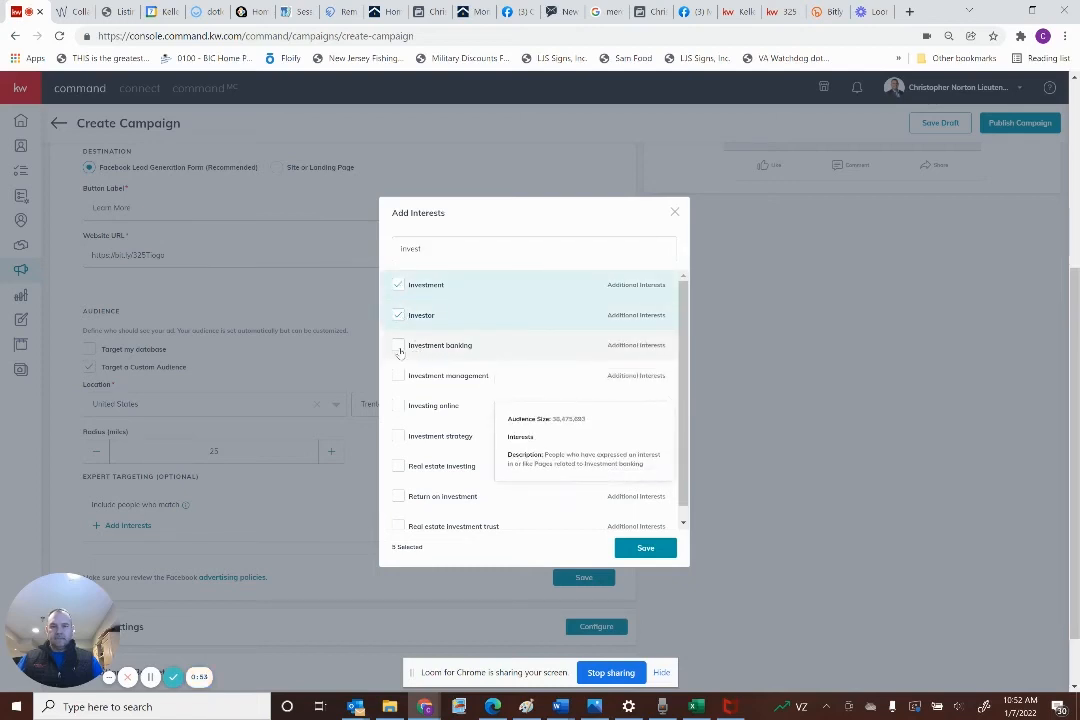
{"action": "left_click", "coordinate": [443, 468]}
{"action": "left_click", "coordinate": [496, 245]}
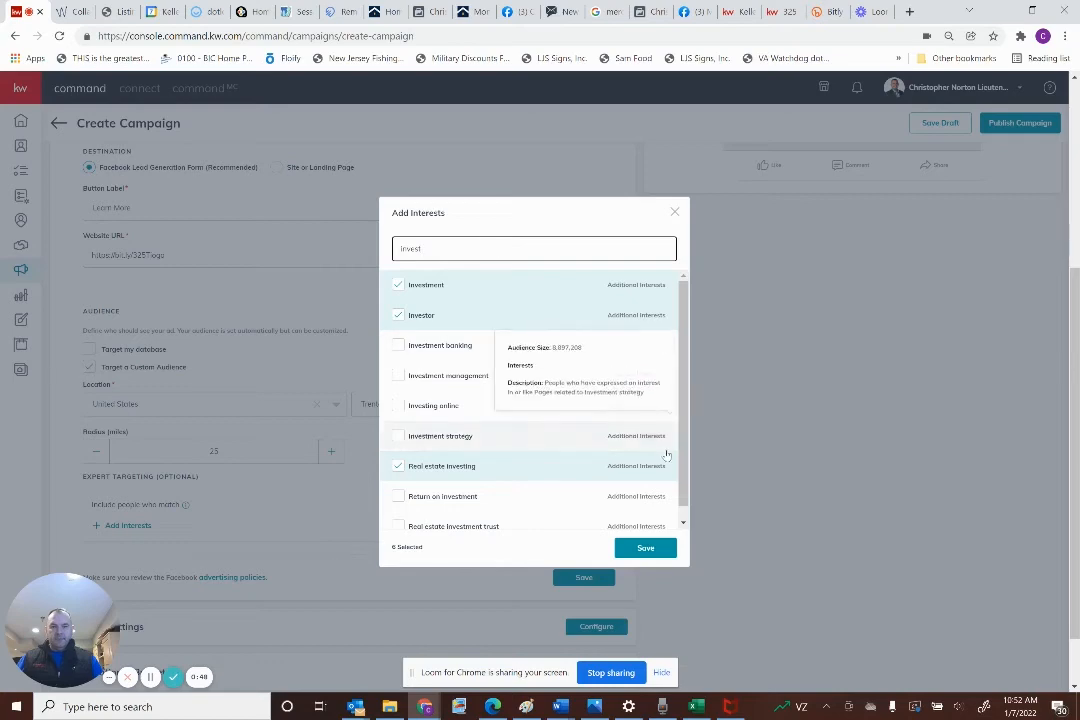
{"action": "left_click", "coordinate": [642, 547]}
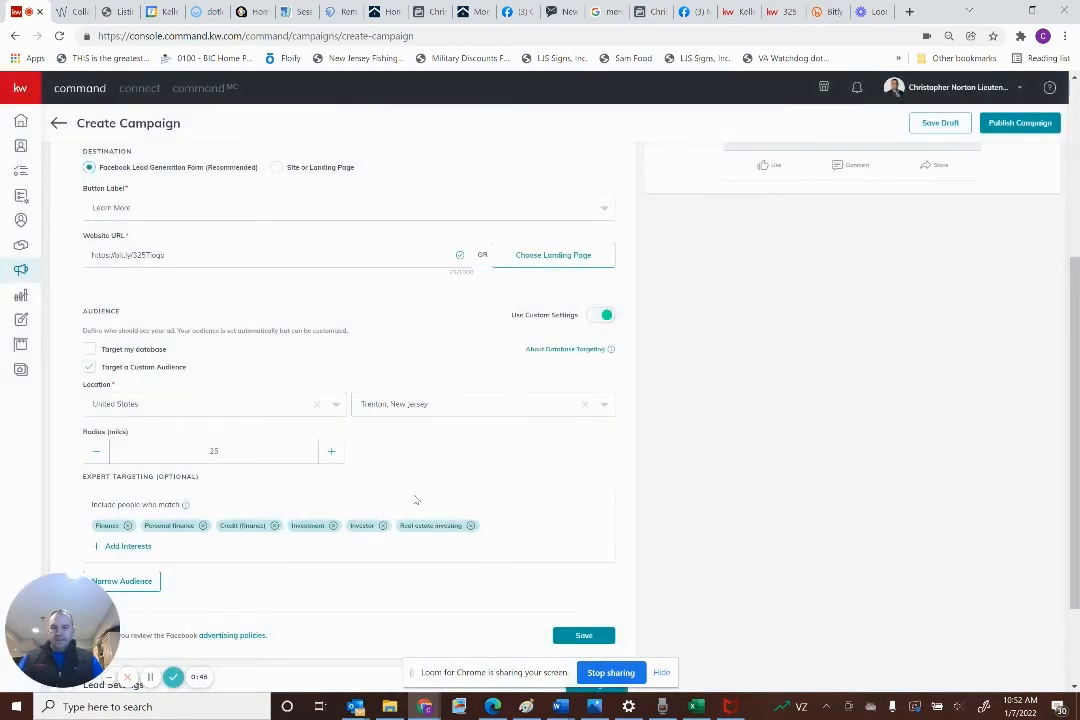
Start narrowing the audience by opening its interest search
{"action": "scroll", "coordinate": [208, 447], "scroll_direction": "down", "scroll_amount": 2}
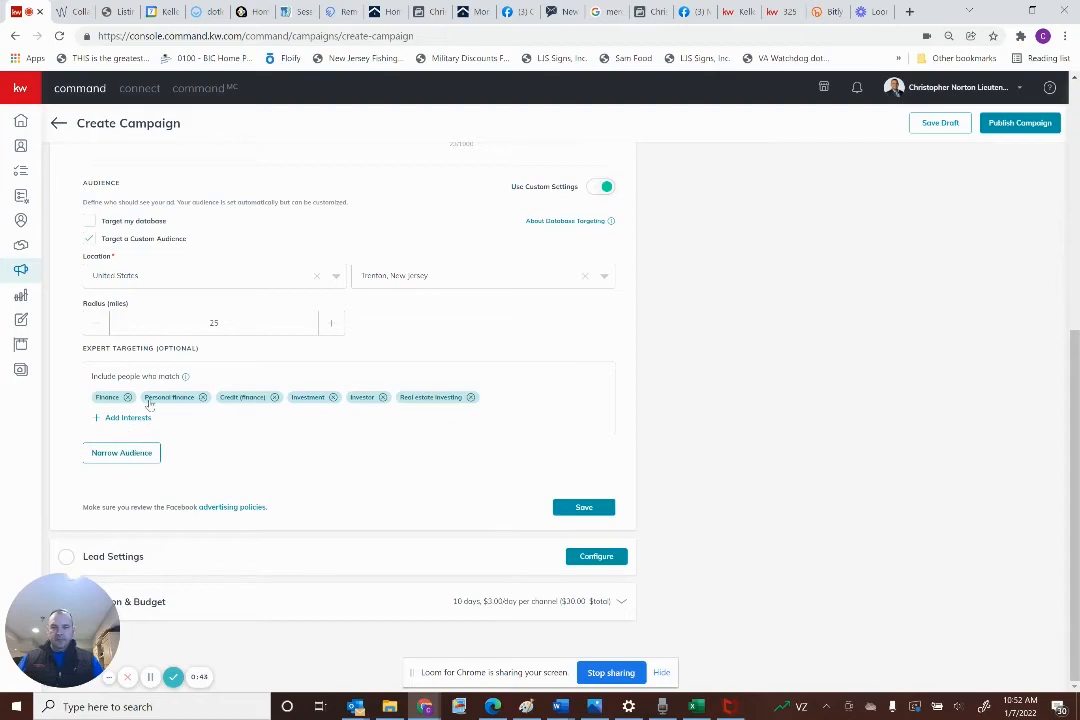
{"action": "left_click", "coordinate": [121, 453]}
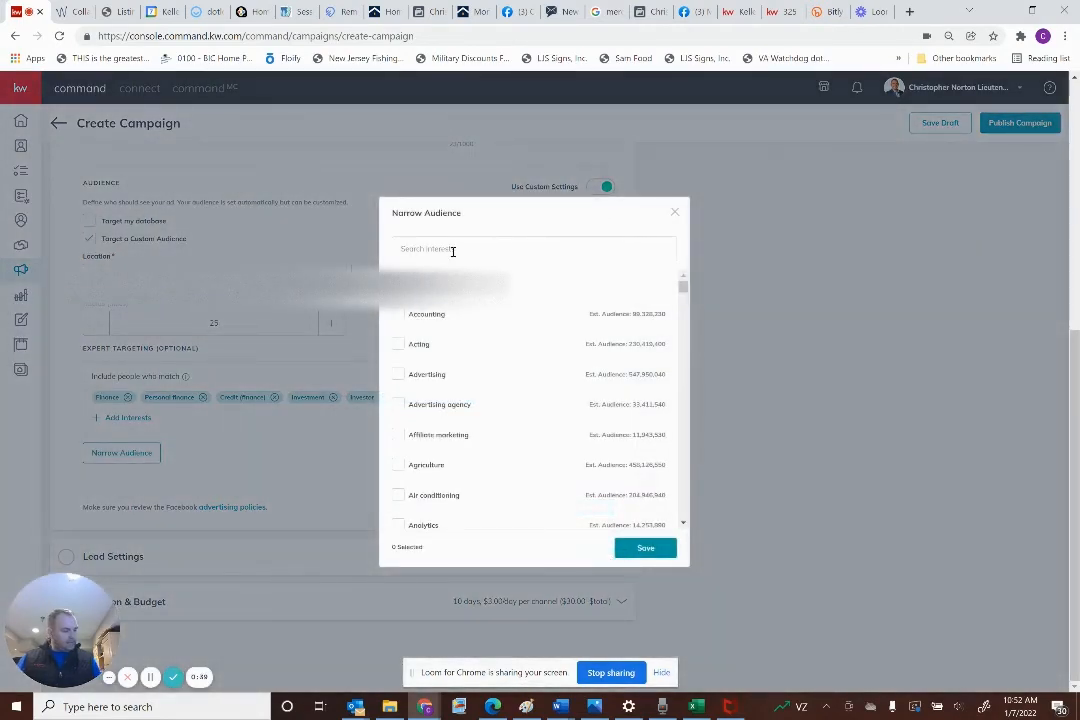
{"action": "left_click", "coordinate": [451, 251]}
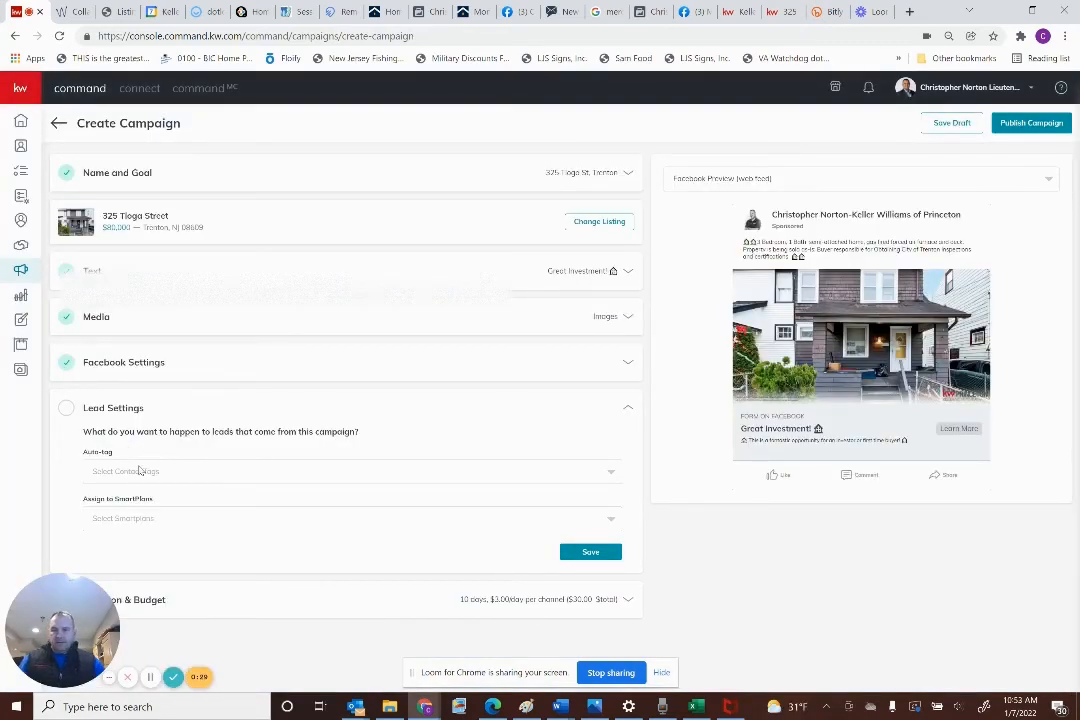
Add auto-tags #Trenton and #FBAd for new leads
{"action": "left_click", "coordinate": [143, 472]}
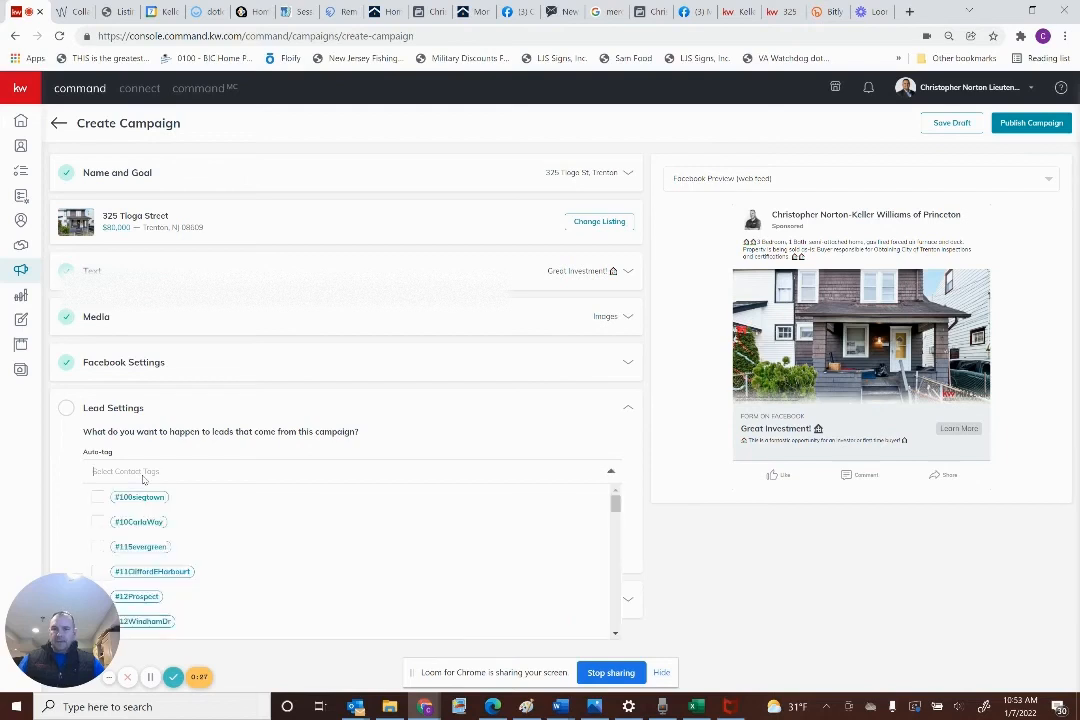
{"action": "type", "text": "#a"}
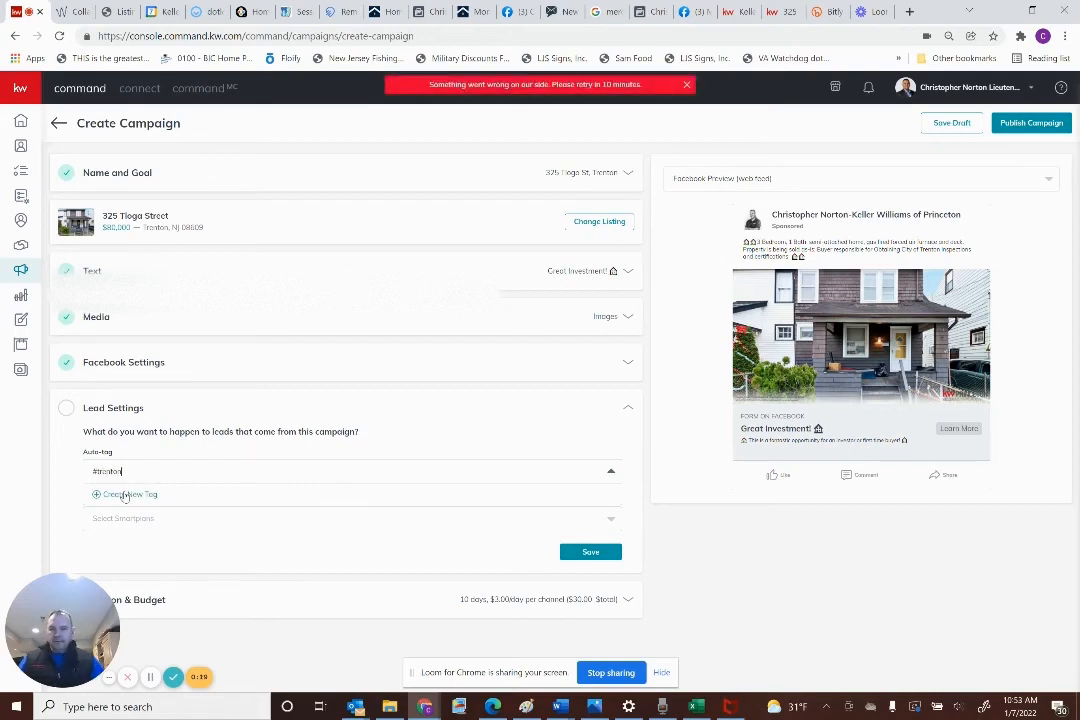
{"action": "left_click", "coordinate": [127, 494]}
{"action": "left_click", "coordinate": [583, 471]}
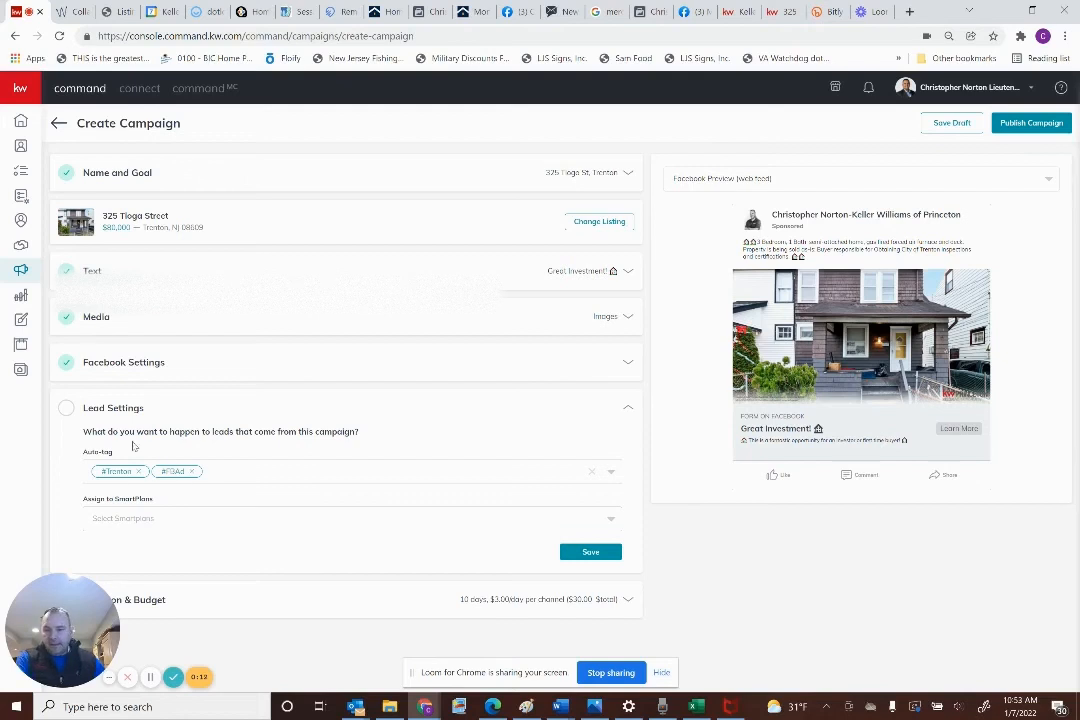
{"action": "left_click", "coordinate": [143, 522]}
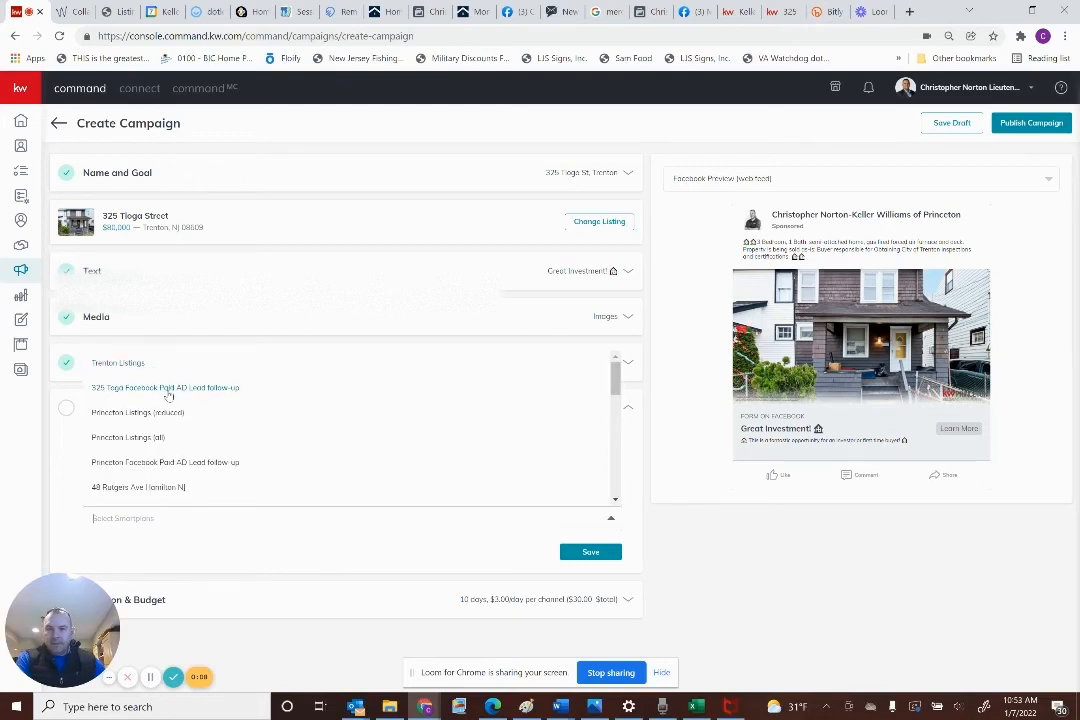
{"action": "left_click", "coordinate": [168, 388]}
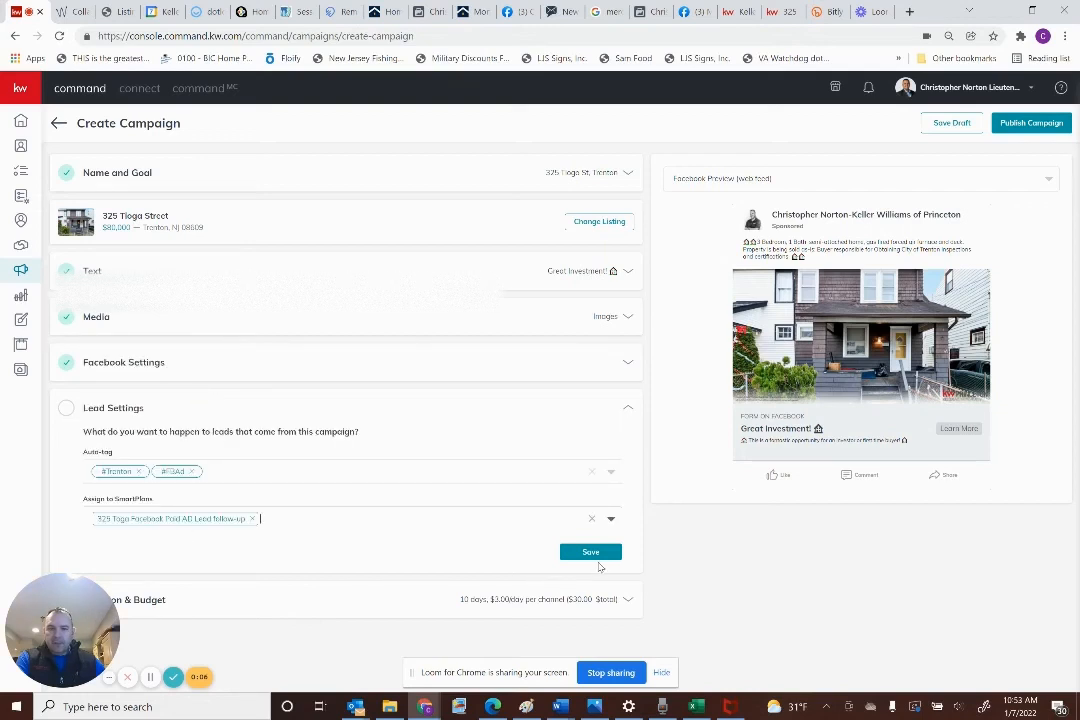
{"action": "left_click", "coordinate": [591, 552]}
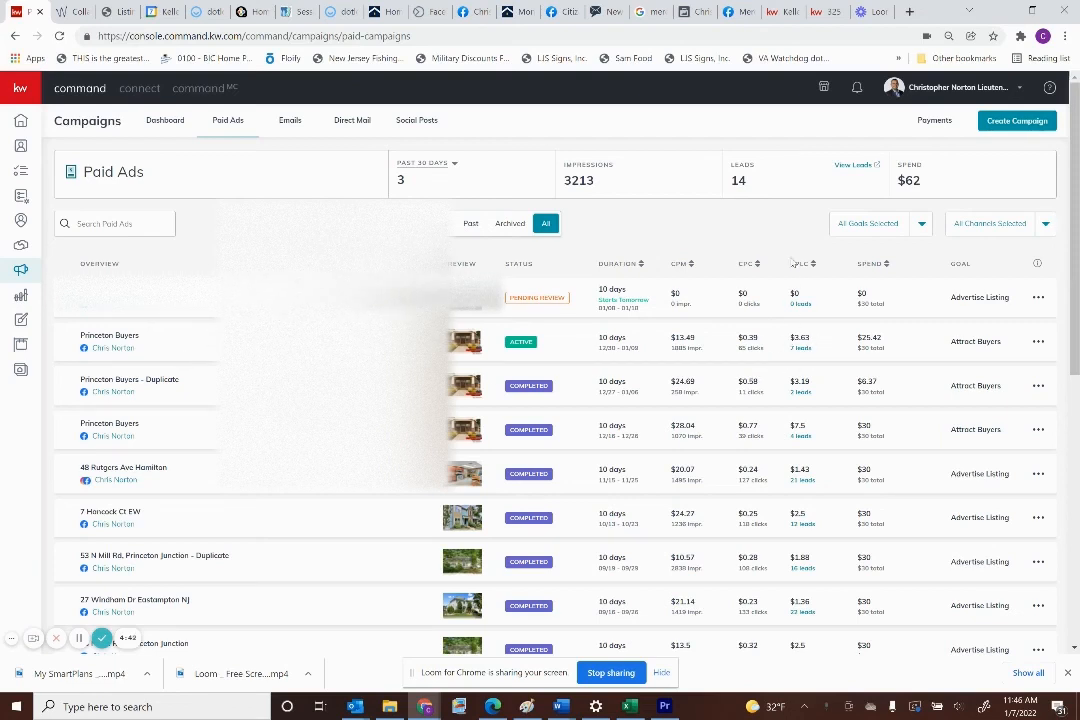
List the Princeton Buyers ad's 7 leads and open the first lead's contact record
{"action": "left_click", "coordinate": [800, 348]}
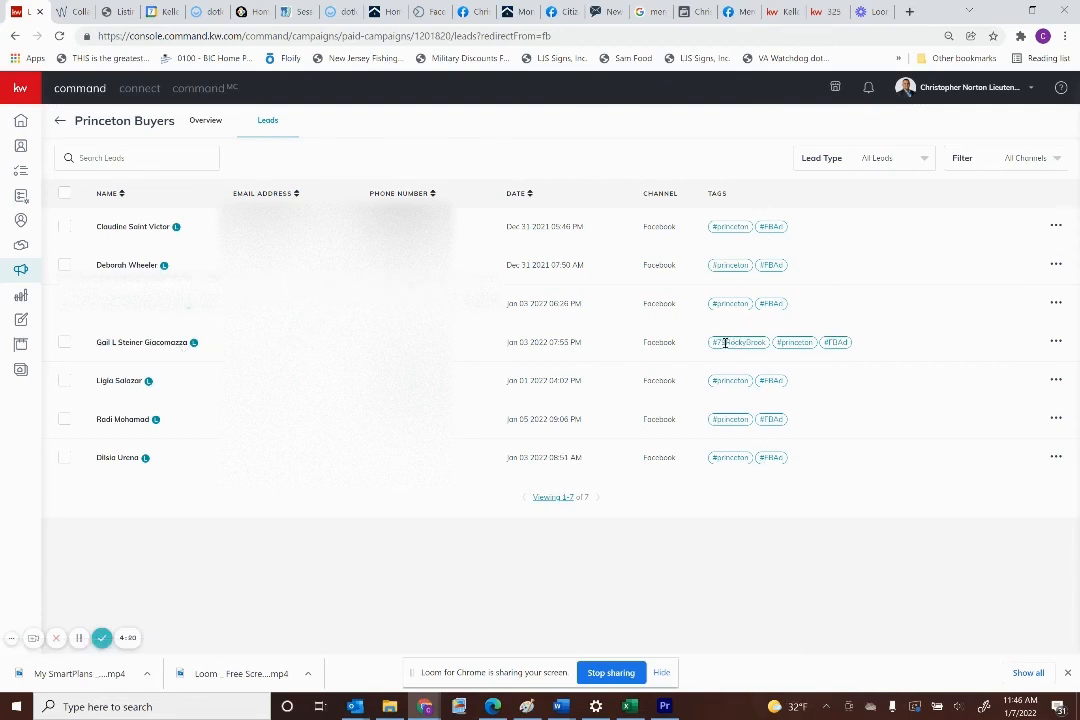
{"action": "left_click", "coordinate": [135, 231]}
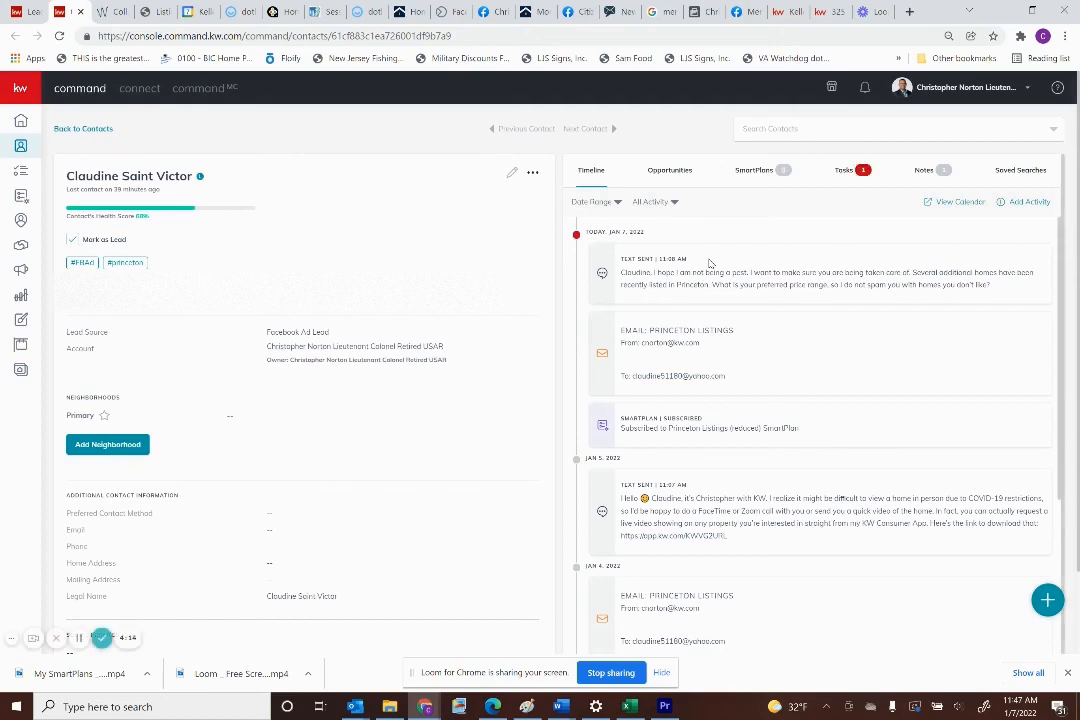
Review the first Princeton lead's Timeline, then go back to the Contacts list
{"action": "scroll", "coordinate": [725, 275], "scroll_direction": "down", "scroll_amount": 2}
{"action": "scroll", "coordinate": [725, 275], "scroll_direction": "down", "scroll_amount": 3}
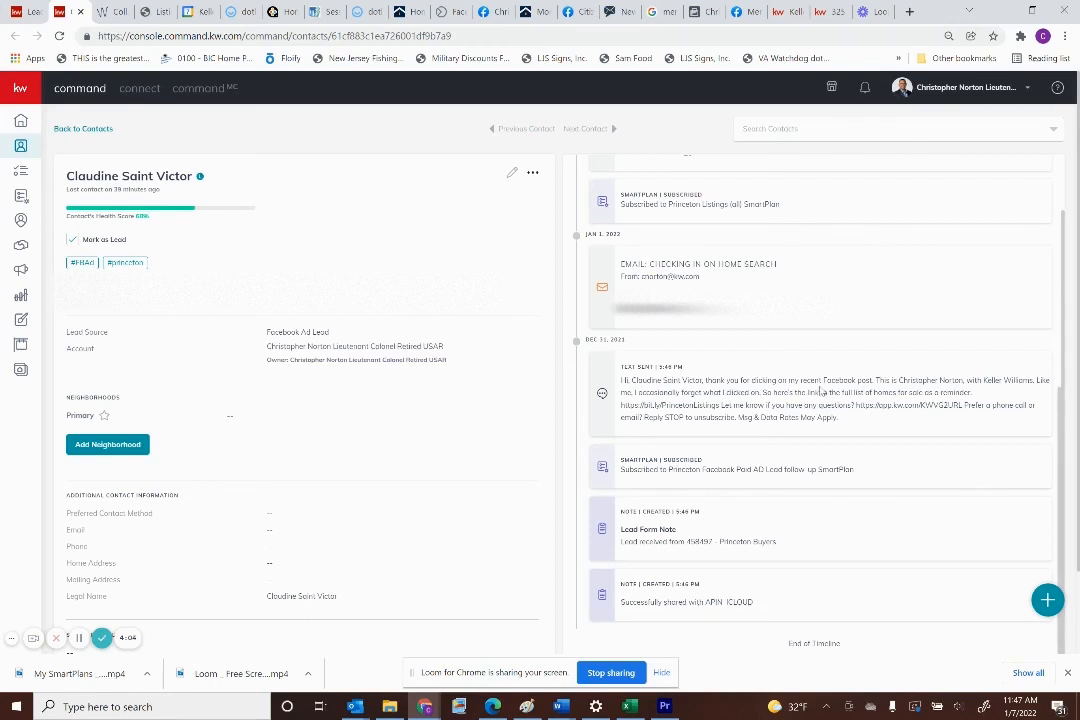
{"action": "scroll", "coordinate": [822, 392], "scroll_direction": "up", "scroll_amount": 1}
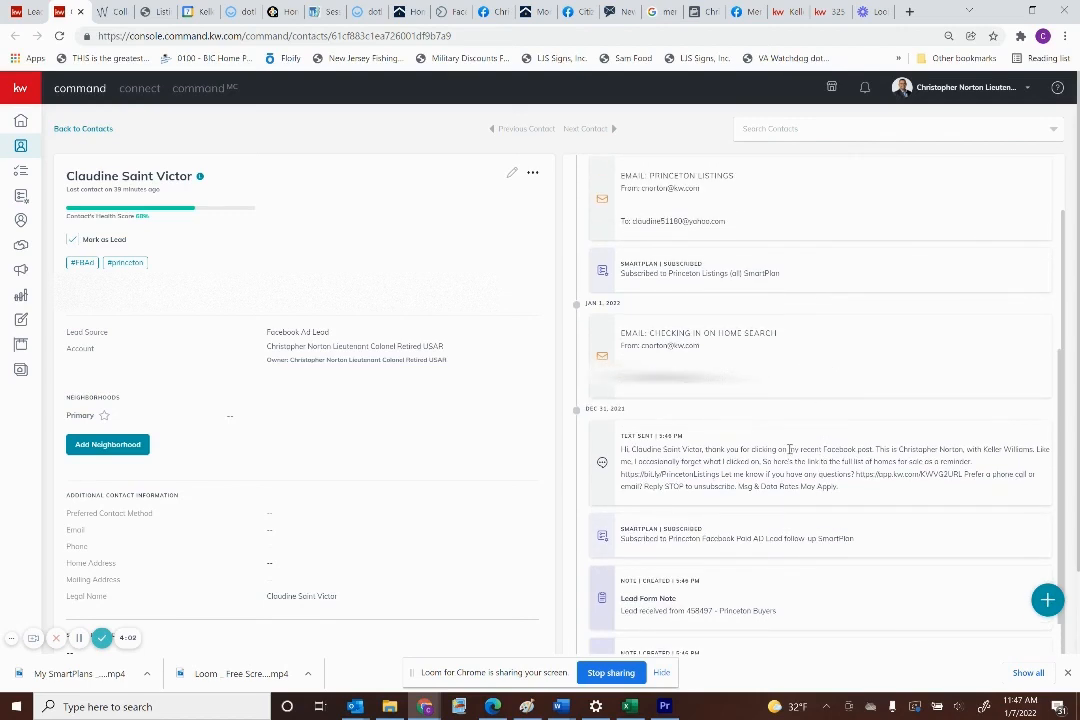
{"action": "scroll", "coordinate": [789, 450], "scroll_direction": "up", "scroll_amount": 1}
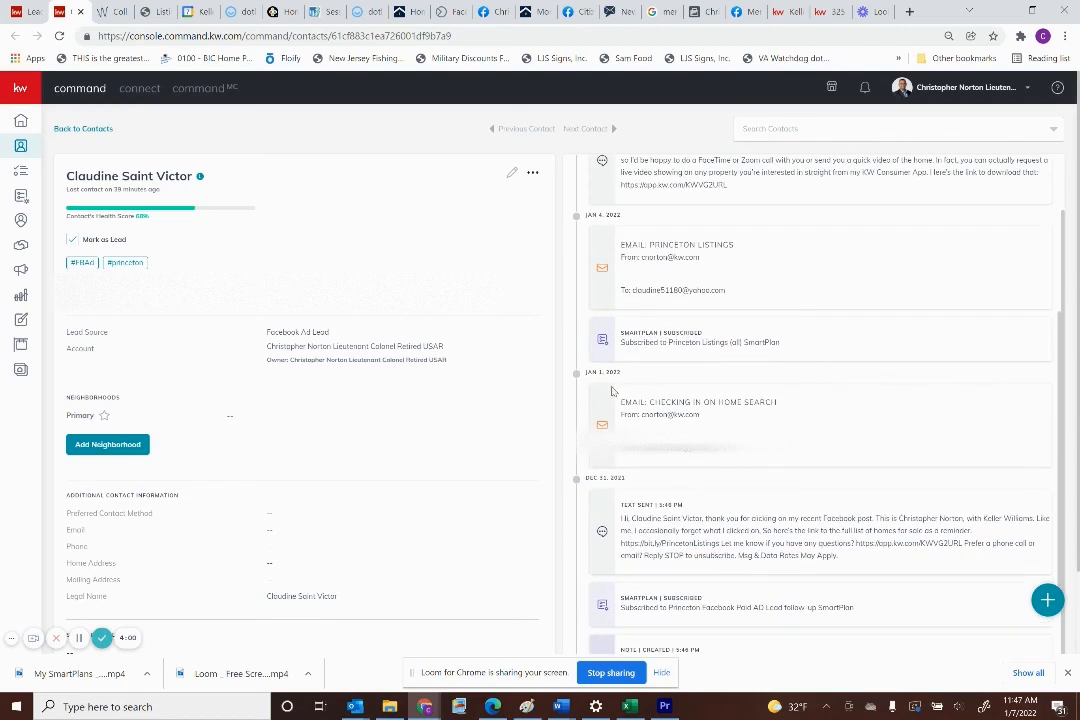
{"action": "scroll", "coordinate": [802, 447], "scroll_direction": "up", "scroll_amount": 2}
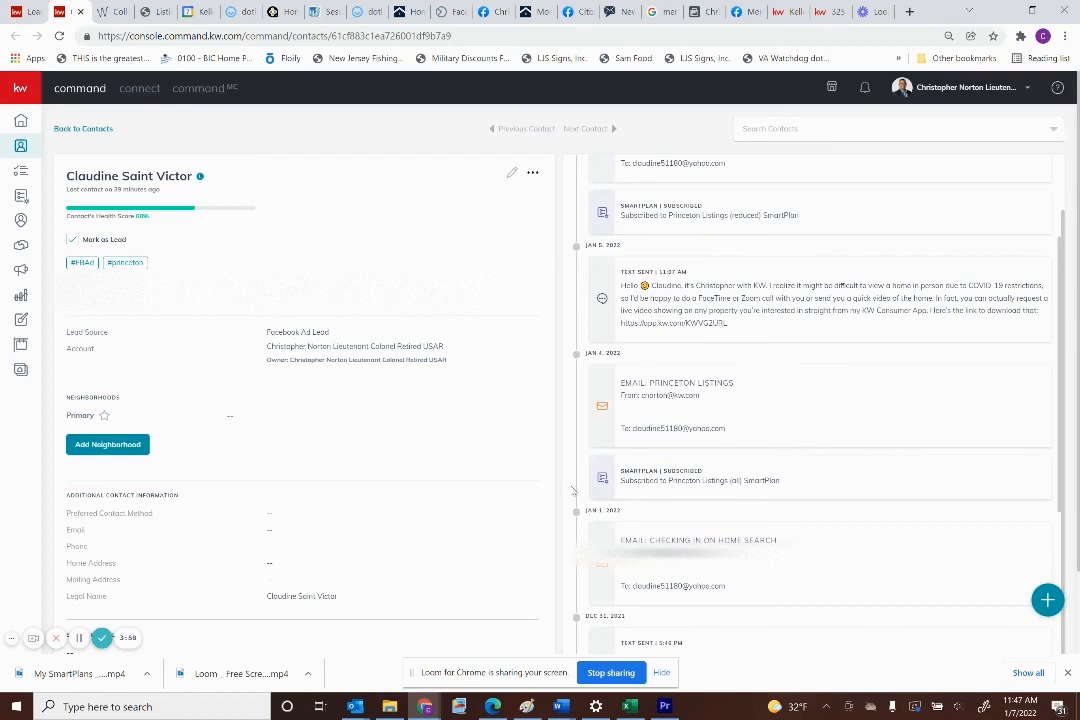
{"action": "scroll", "coordinate": [660, 462], "scroll_direction": "up", "scroll_amount": 1}
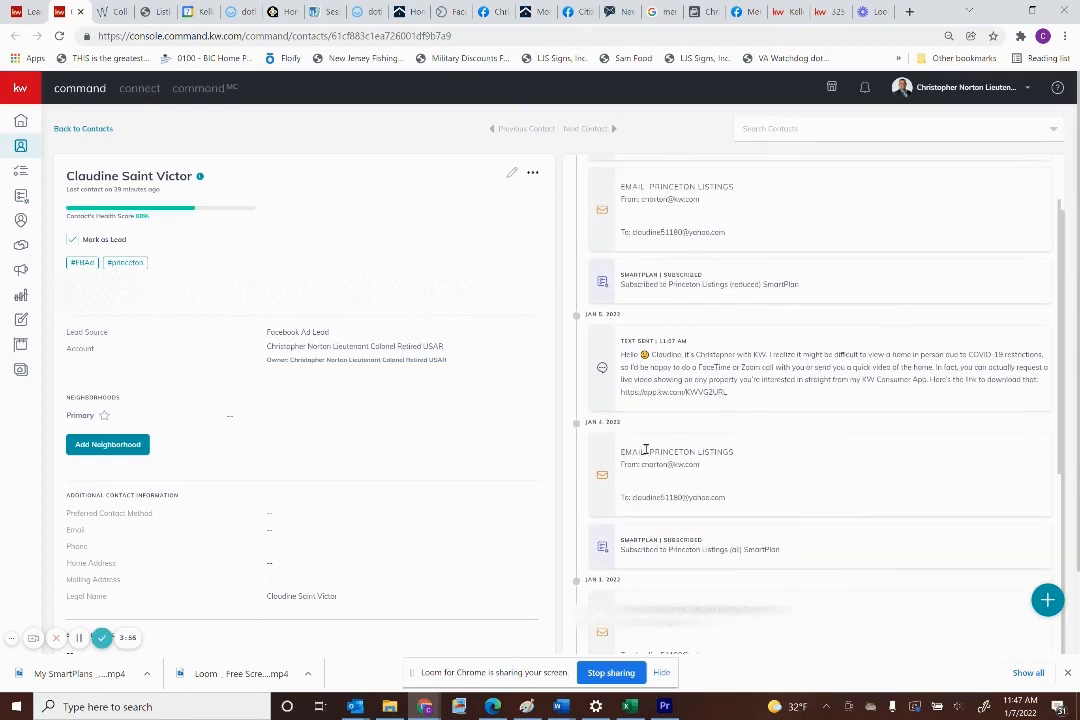
{"action": "scroll", "coordinate": [677, 487], "scroll_direction": "up", "scroll_amount": 1}
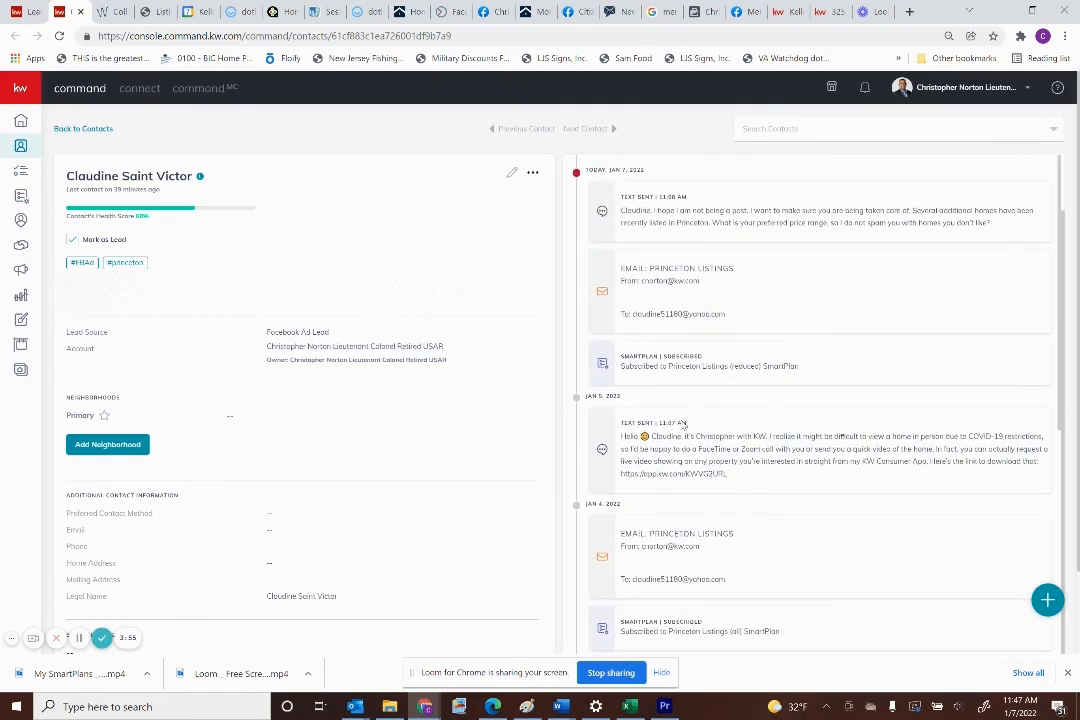
{"action": "scroll", "coordinate": [760, 459], "scroll_direction": "up", "scroll_amount": 1}
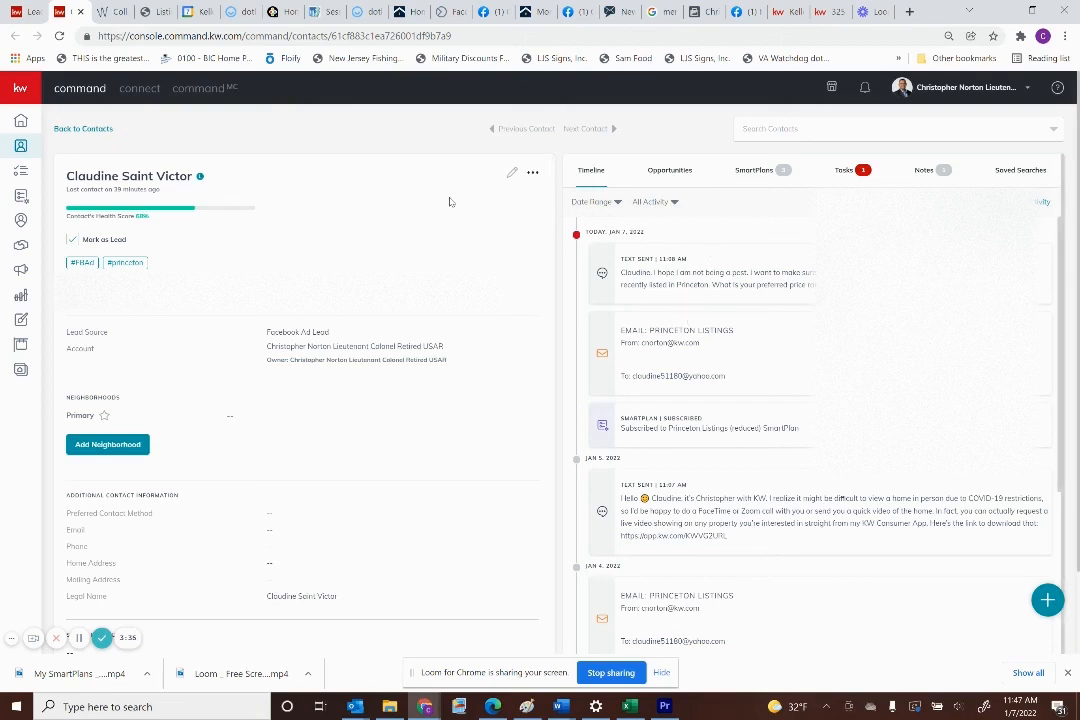
{"action": "left_click", "coordinate": [92, 129]}
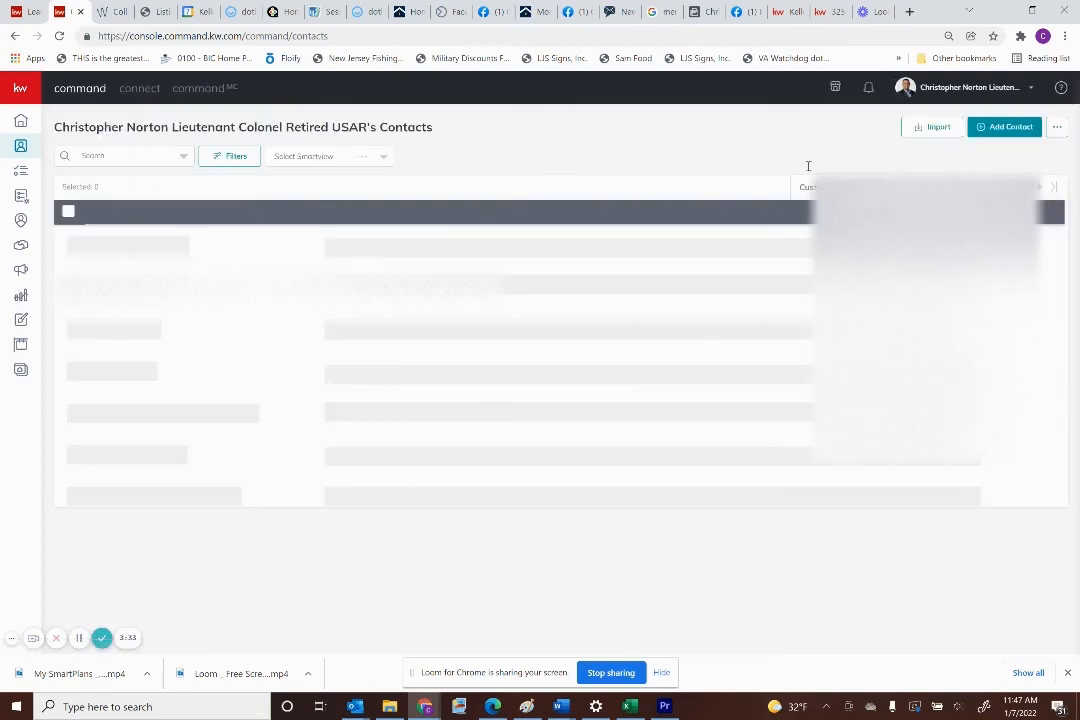